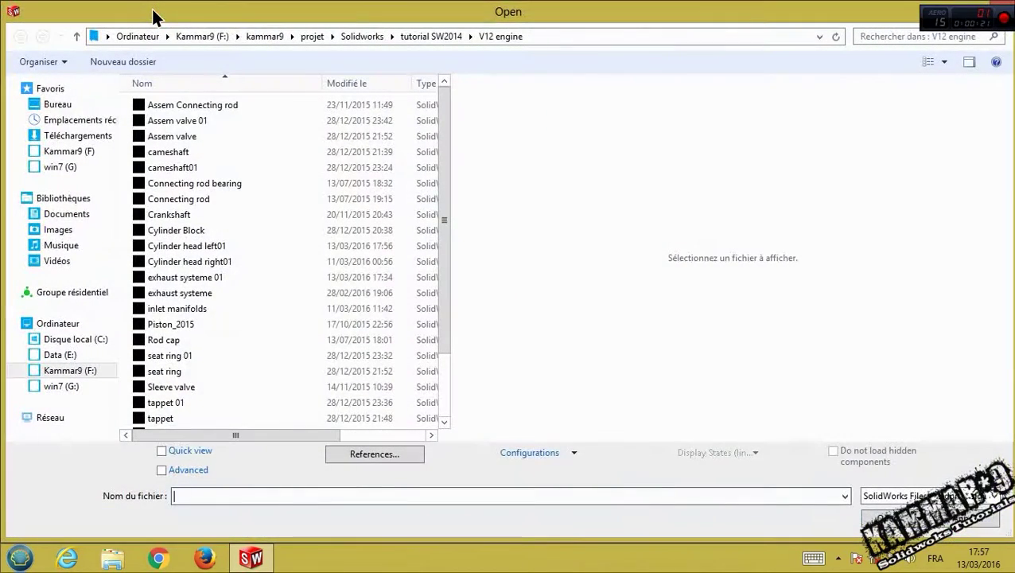
# - Open the 'V12 assembly test 01' assembly file
pyautogui.moveTo(446, 273); pyautogui.dragTo(445, 335)
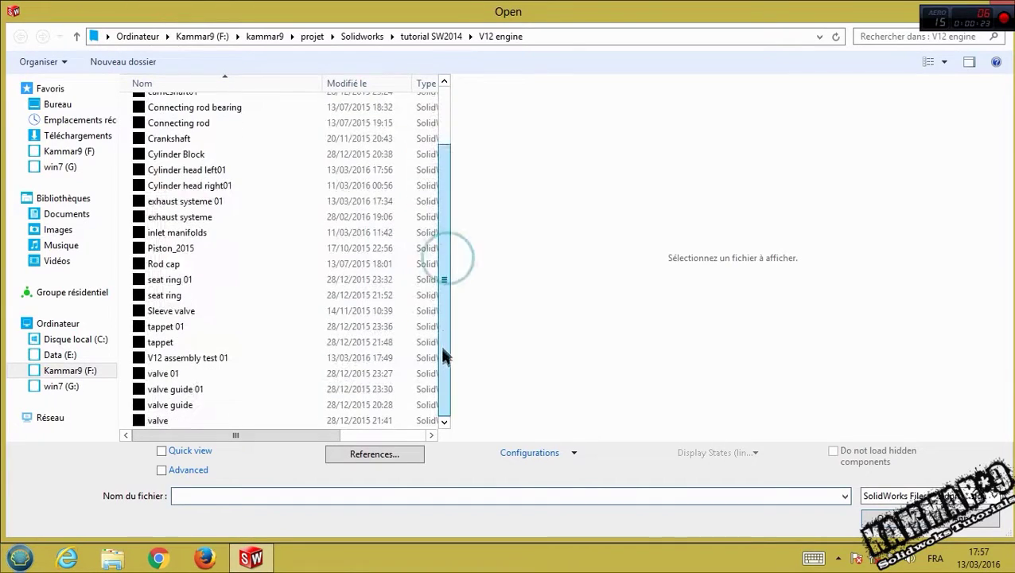
pyautogui.click(227, 355)
pyautogui.click(899, 518)
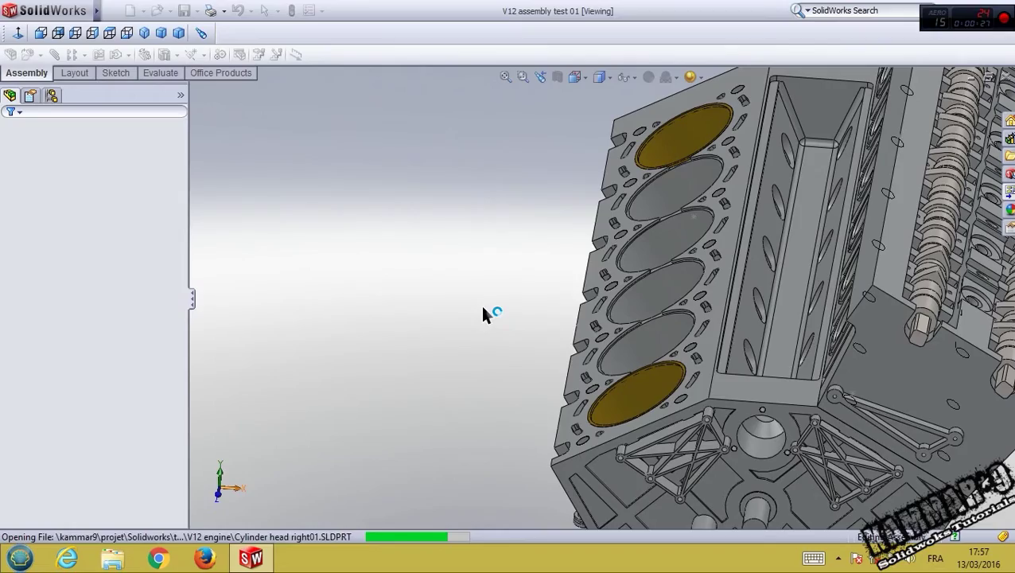
# - Orbit and zoom around the cylinder block, heads and camshafts to inspect them
pyautogui.scroll(3, 756, 284)
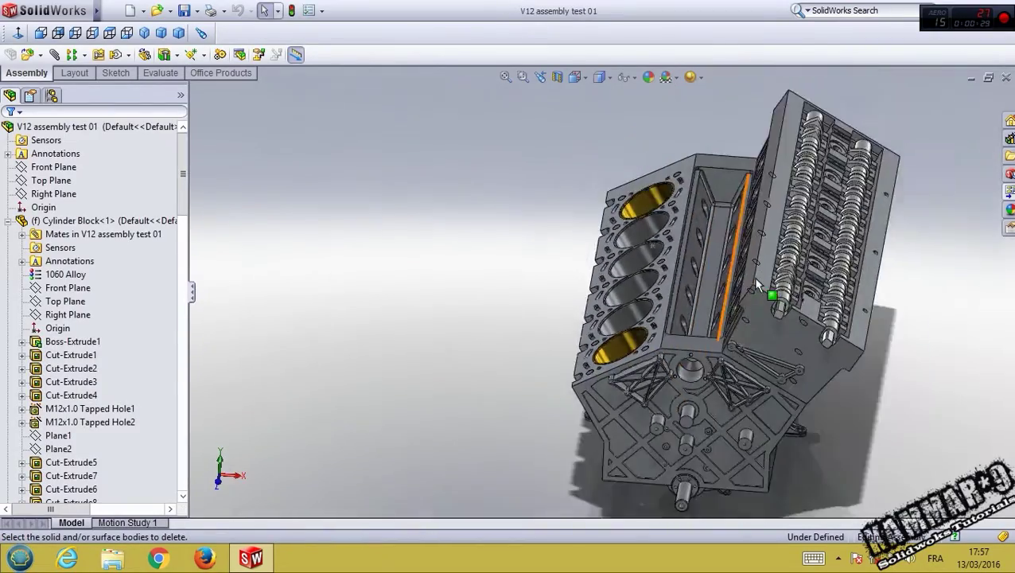
pyautogui.moveTo(755, 280)
pyautogui.mouseDown(button='middle')
pyautogui.moveTo(701, 344)
pyautogui.moveTo(534, 335)
pyautogui.moveTo(549, 337)
pyautogui.mouseUp(button='middle')
pyautogui.scroll(-5, 535, 336)
pyautogui.scroll(-3, 549, 338)
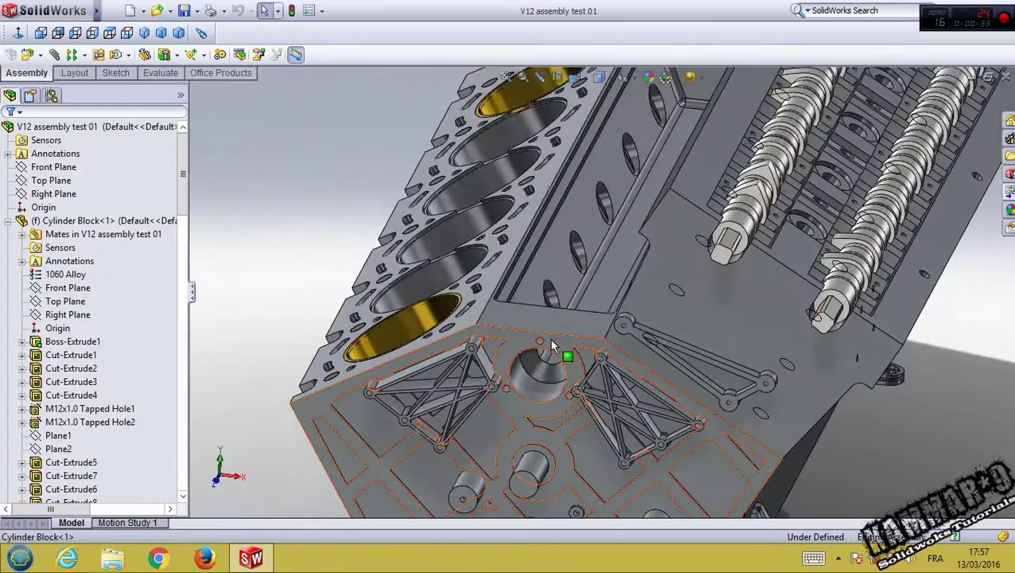
pyautogui.scroll(2, 547, 341)
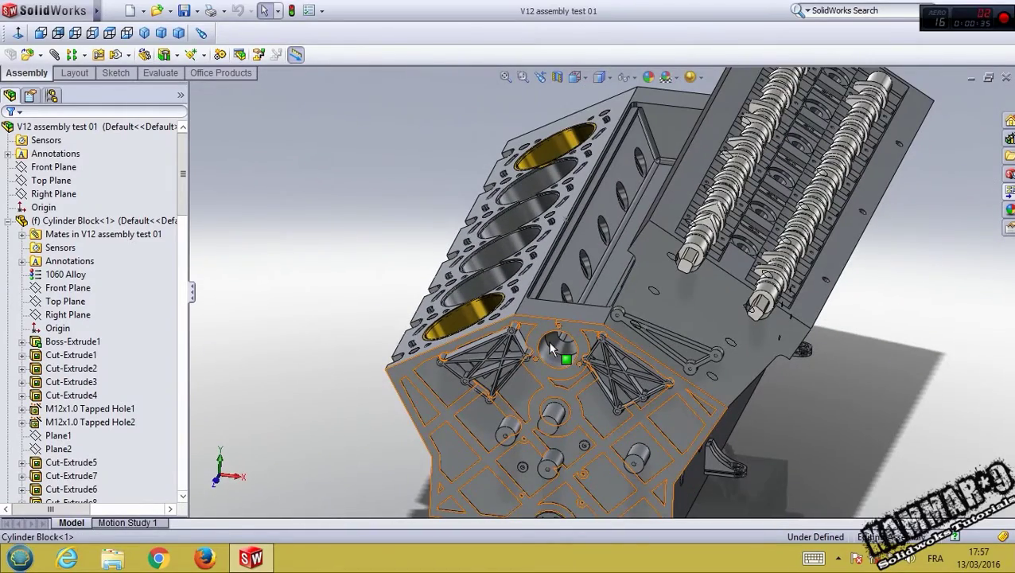
pyautogui.scroll(2, 549, 340)
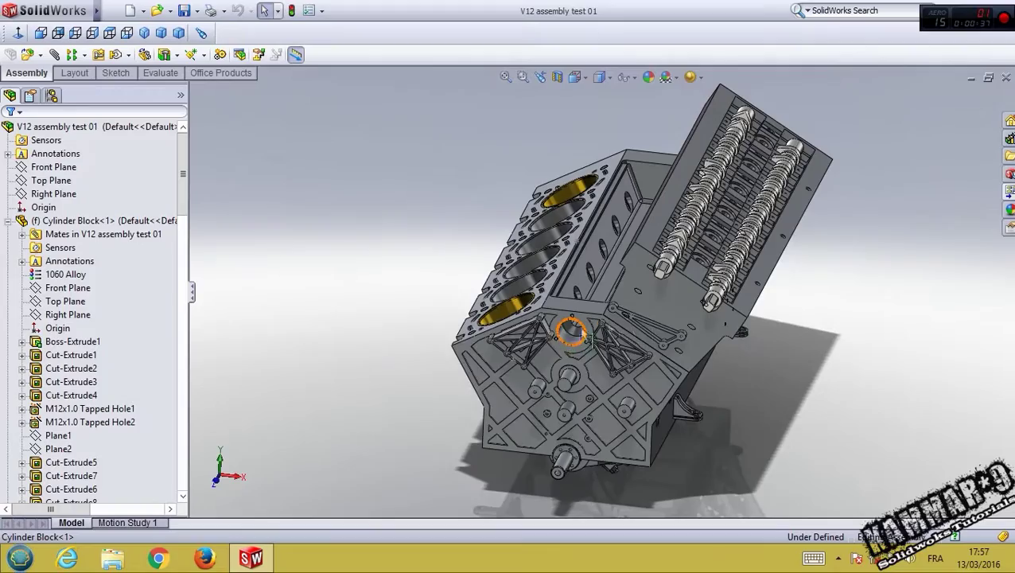
pyautogui.scroll(-4, 645, 339)
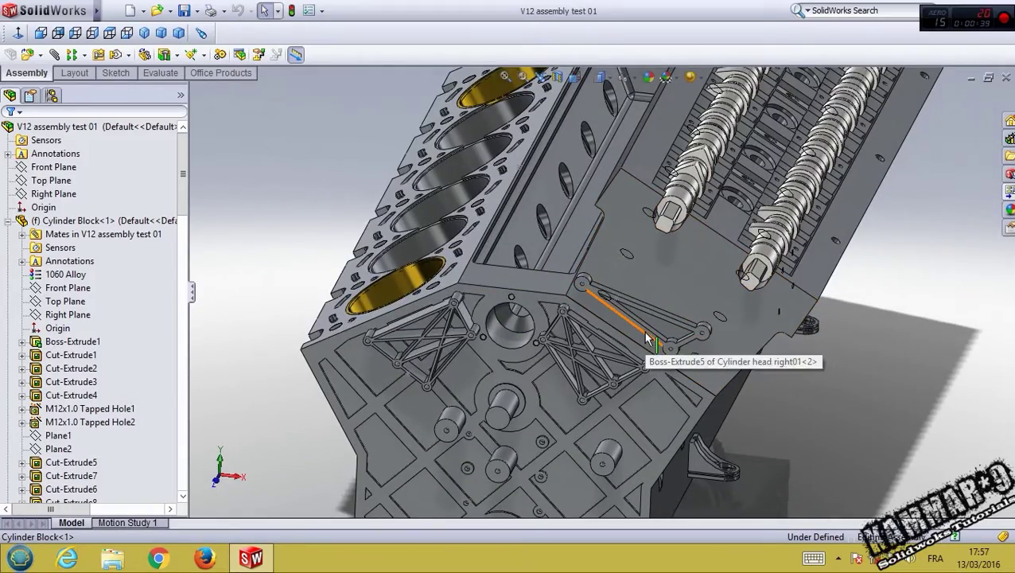
pyautogui.scroll(1, 470, 296)
pyautogui.scroll(-3, 452, 310)
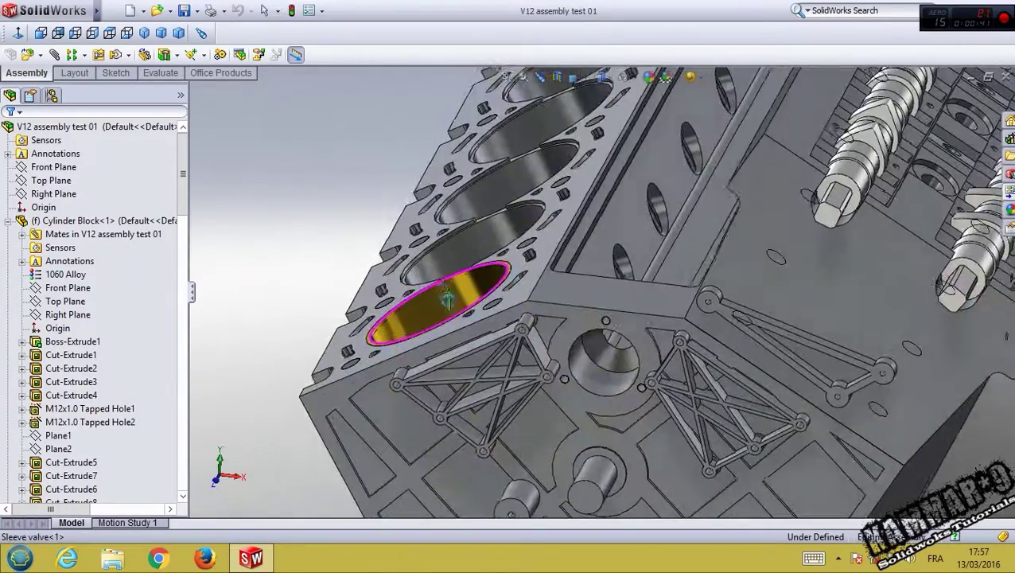
pyautogui.scroll(-3, 452, 318)
pyautogui.scroll(2, 446, 311)
pyautogui.scroll(2, 436, 294)
pyautogui.scroll(-3, 668, 290)
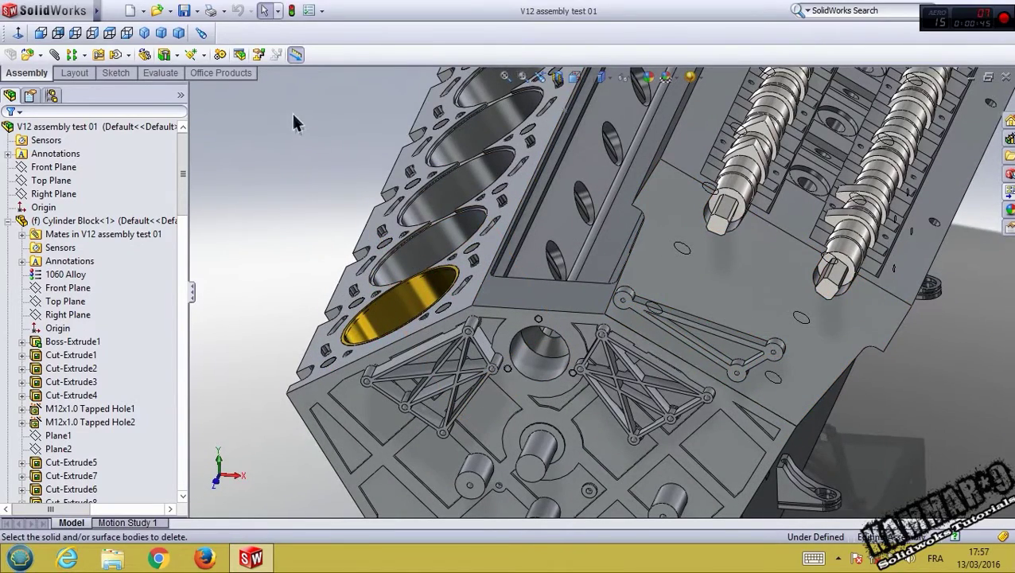
# - Insert the 'Cylinder head left01' part beside the engine block
pyautogui.click(26, 56)
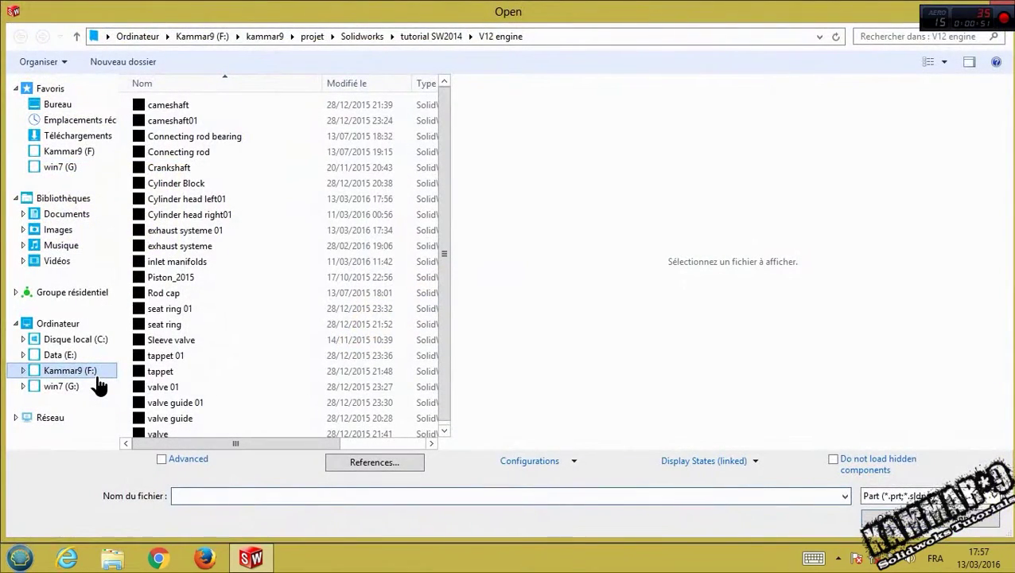
pyautogui.scroll(-1, 437, 251)
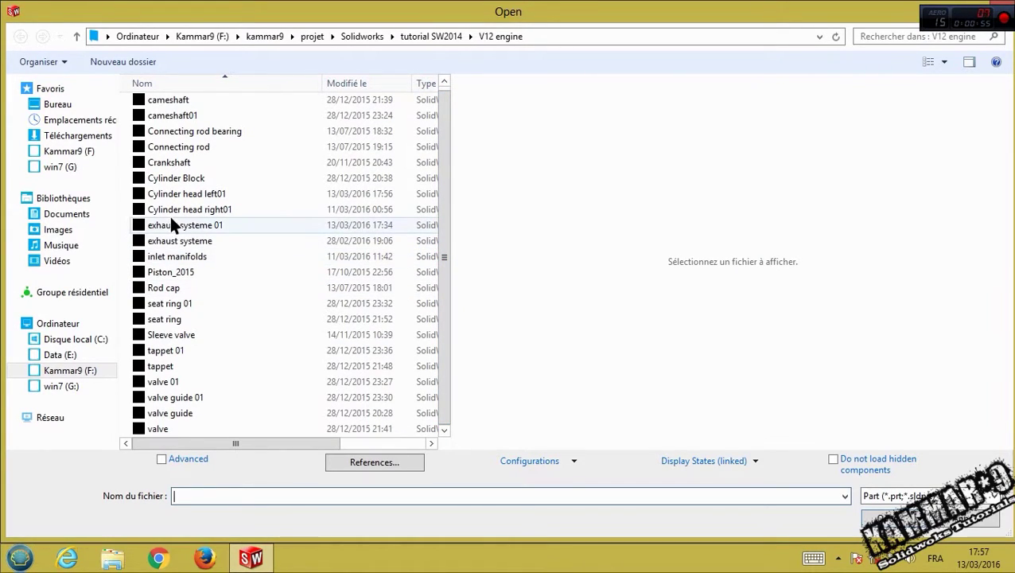
pyautogui.click(220, 193)
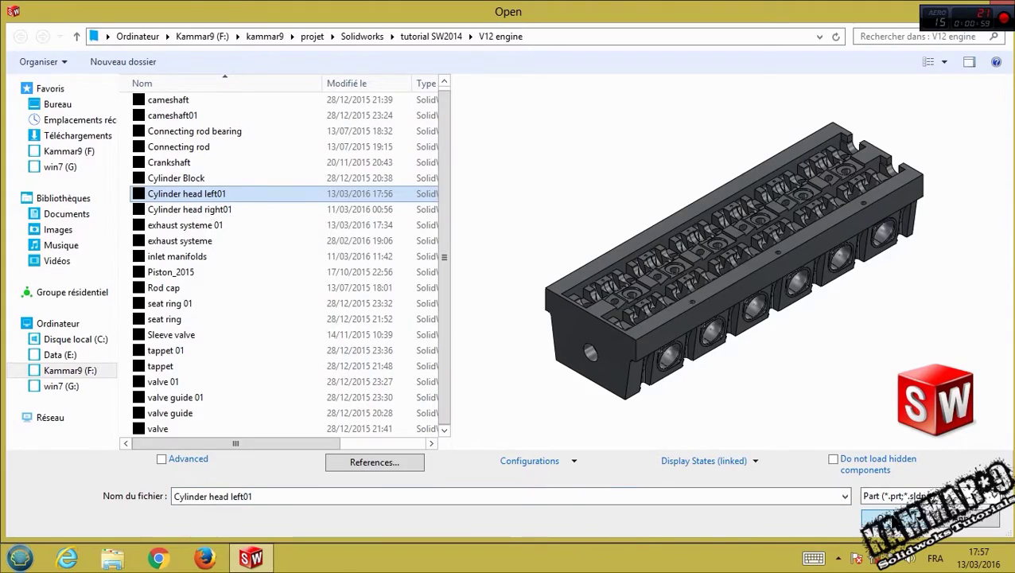
pyautogui.press('Return')
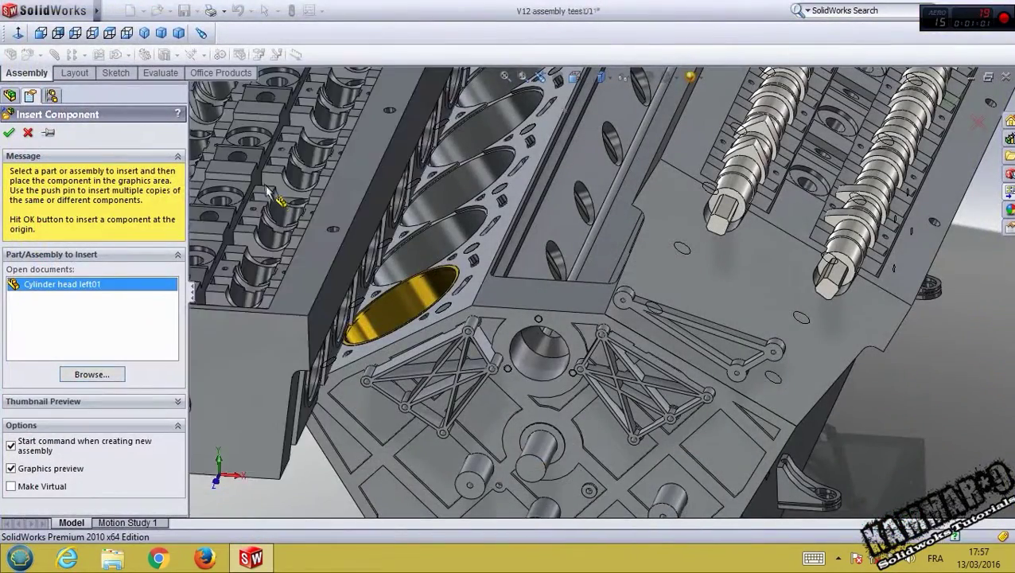
pyautogui.scroll(5, 305, 228)
pyautogui.click(314, 195)
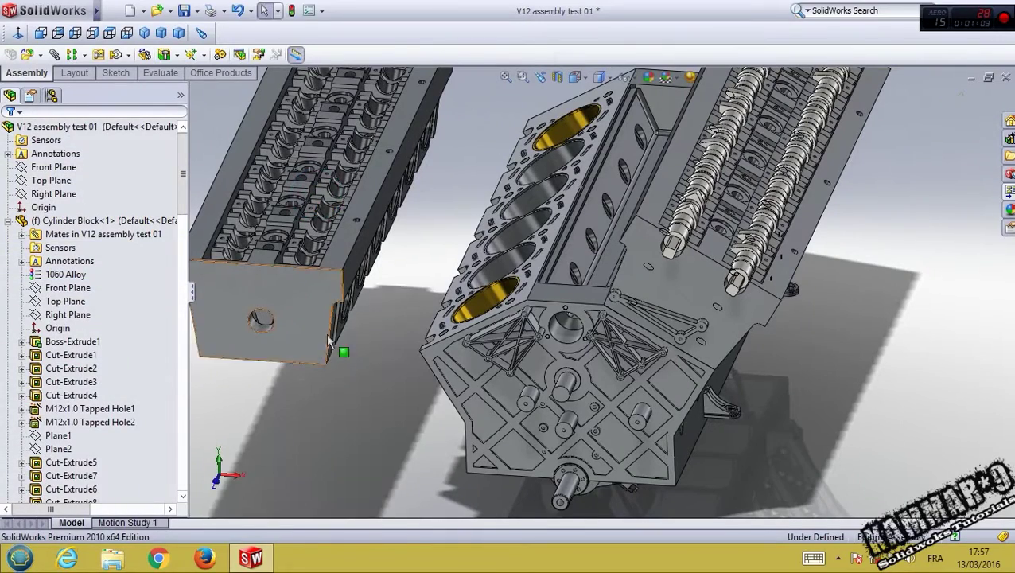
# - Rotate the cylinder head so its underside faces the block, then select its bottom edge
pyautogui.click(128, 54)
pyautogui.click(155, 83)
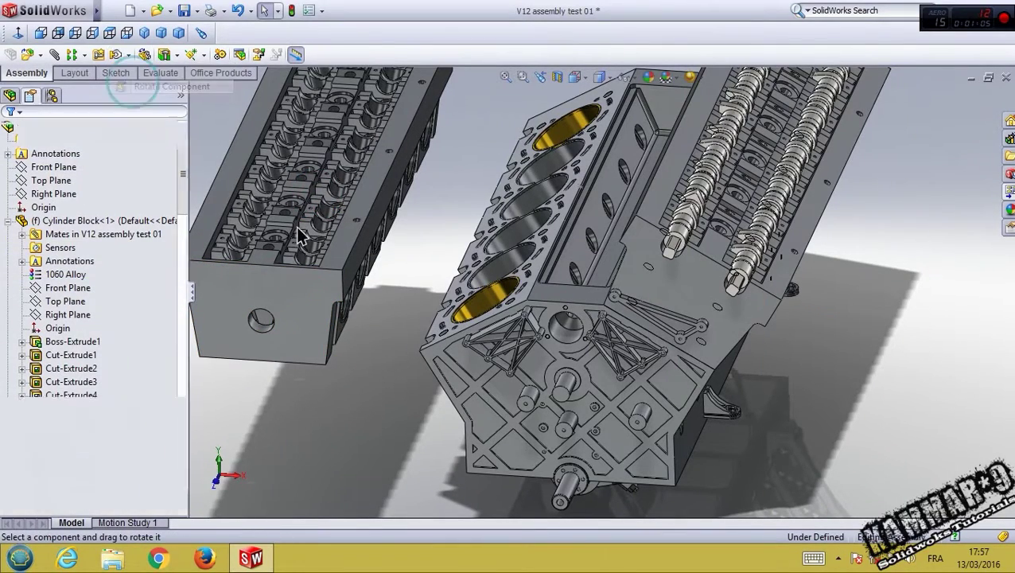
pyautogui.moveTo(370, 163)
pyautogui.mouseDown()
pyautogui.moveTo(246, 209)
pyautogui.moveTo(349, 248)
pyautogui.mouseUp()
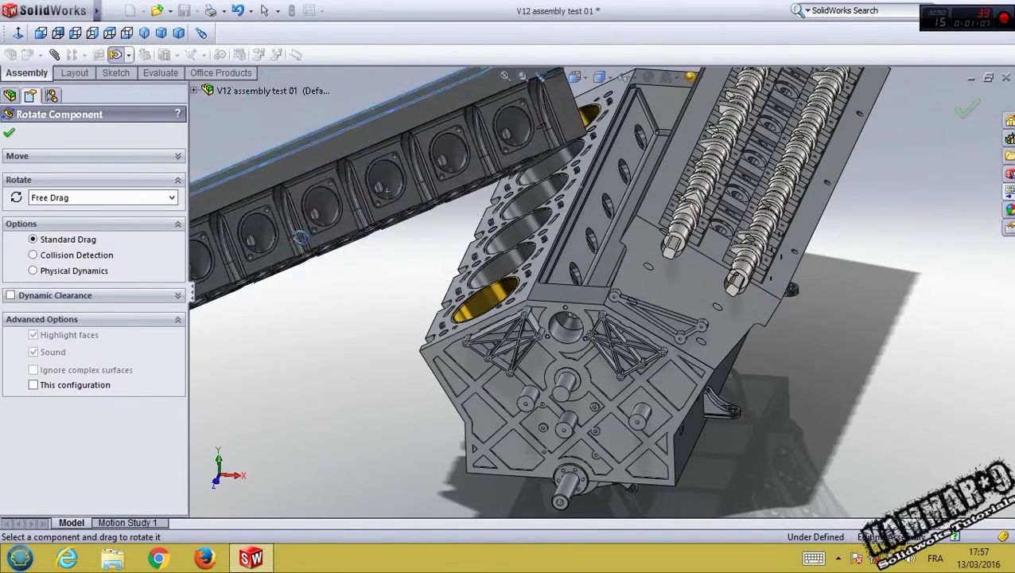
pyautogui.press('Escape')
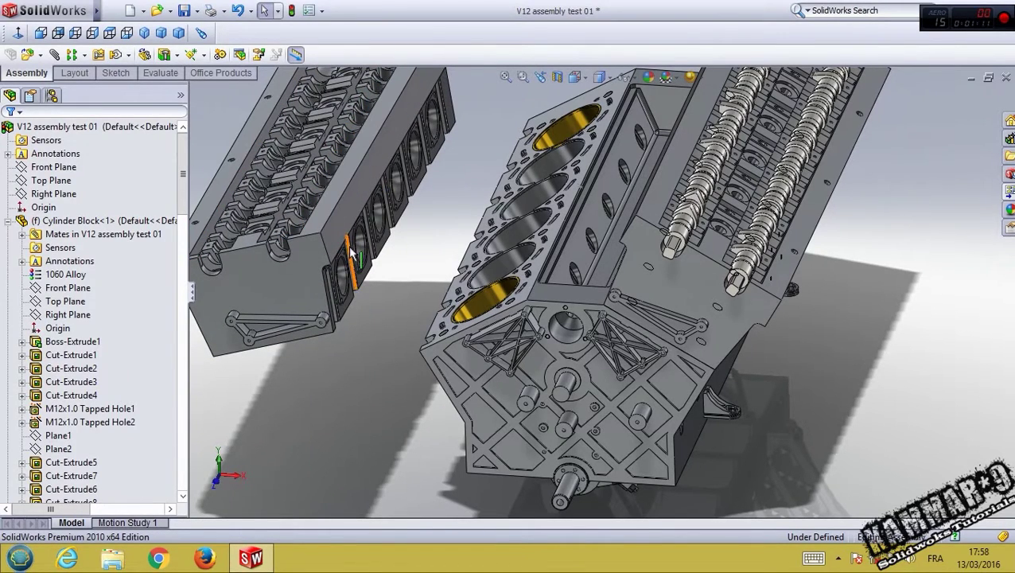
pyautogui.scroll(-3, 319, 334)
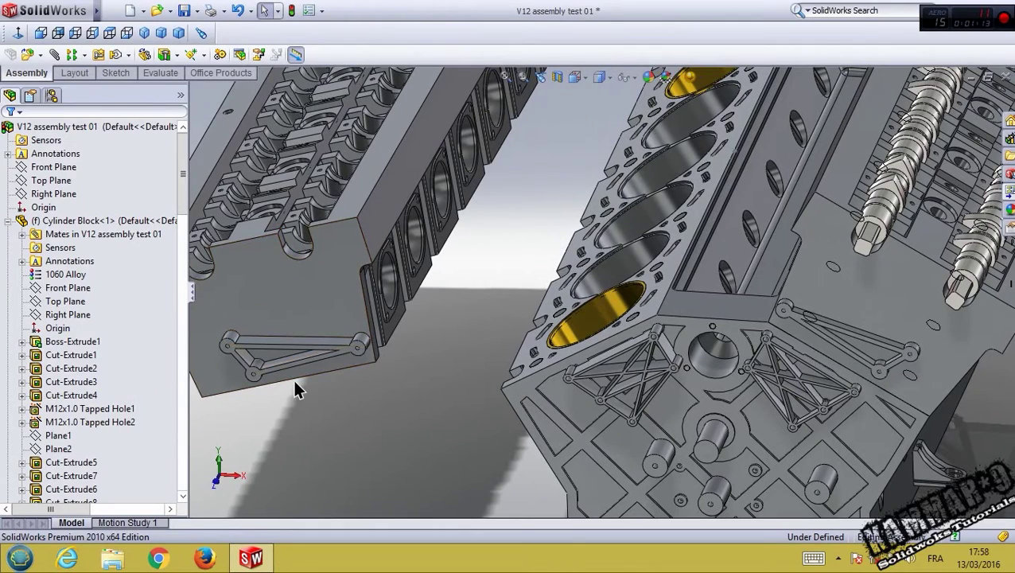
pyautogui.click(295, 379)
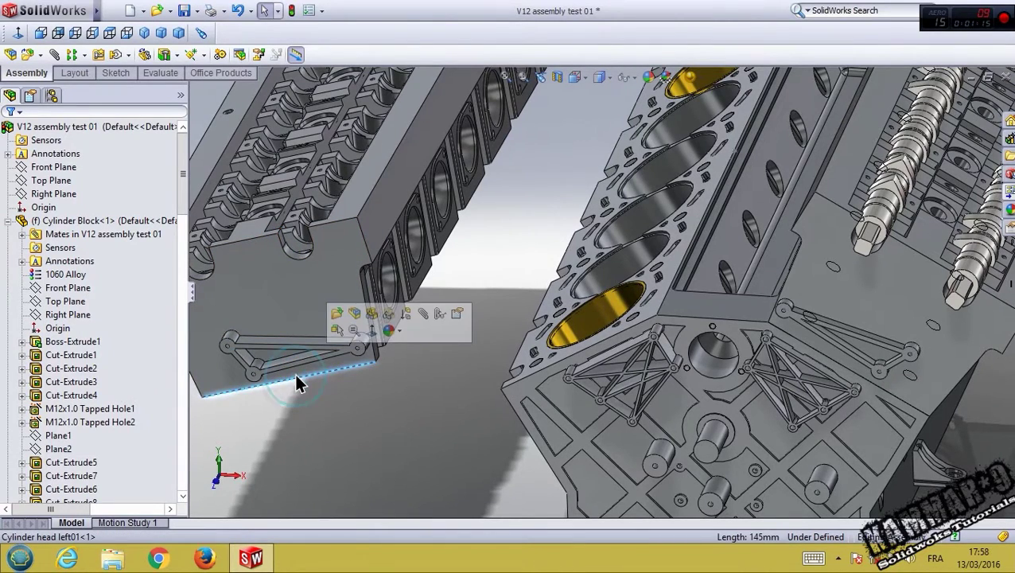
# - Make the head's bottom edge coincident with the matching block edge
pyautogui.click(422, 316)
pyautogui.click(601, 344)
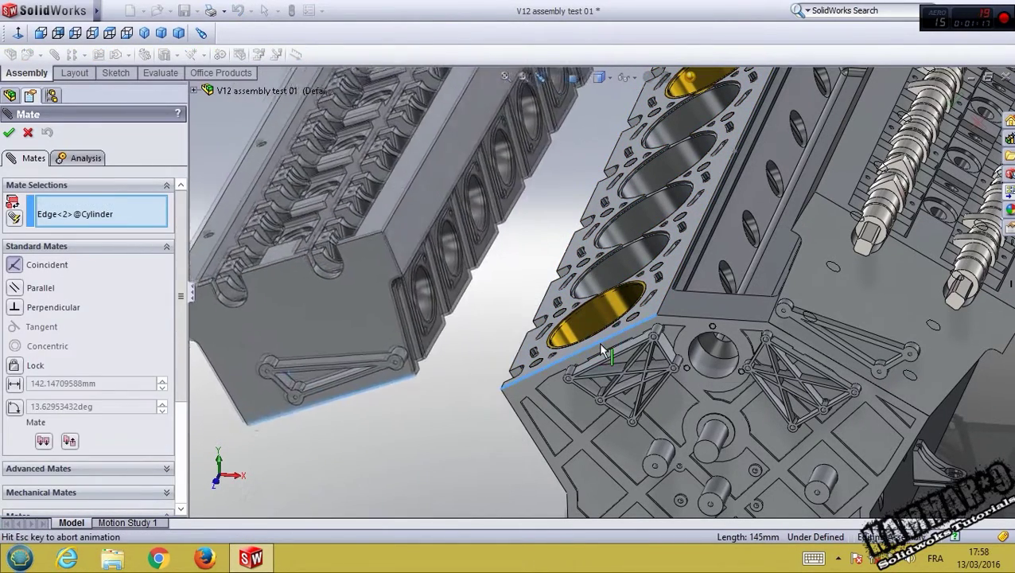
pyautogui.click(763, 369)
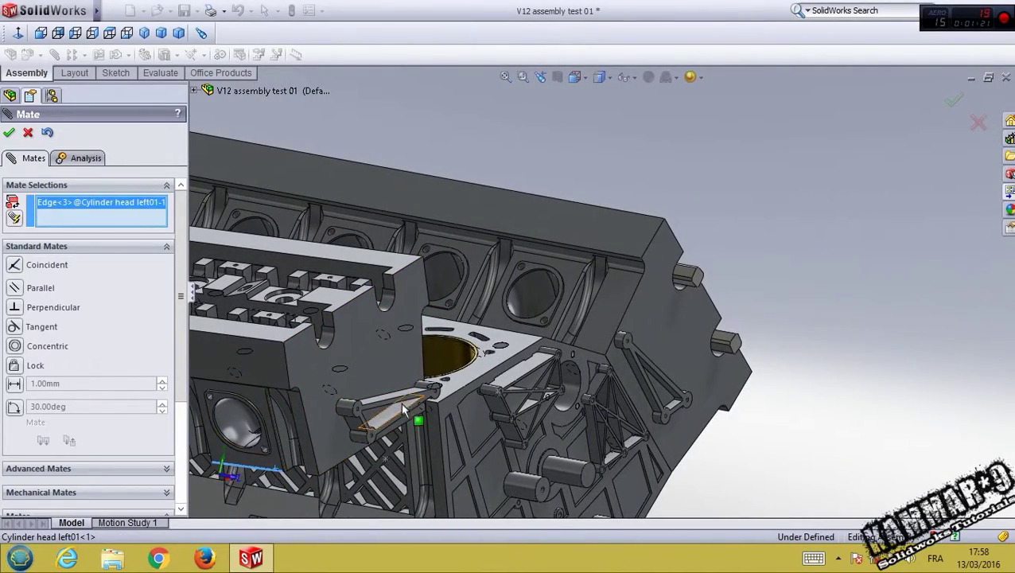
# - Add a second coincident edge mate to the block and finish mating
pyautogui.moveTo(404, 410); pyautogui.dragTo(549, 311, button='middle')
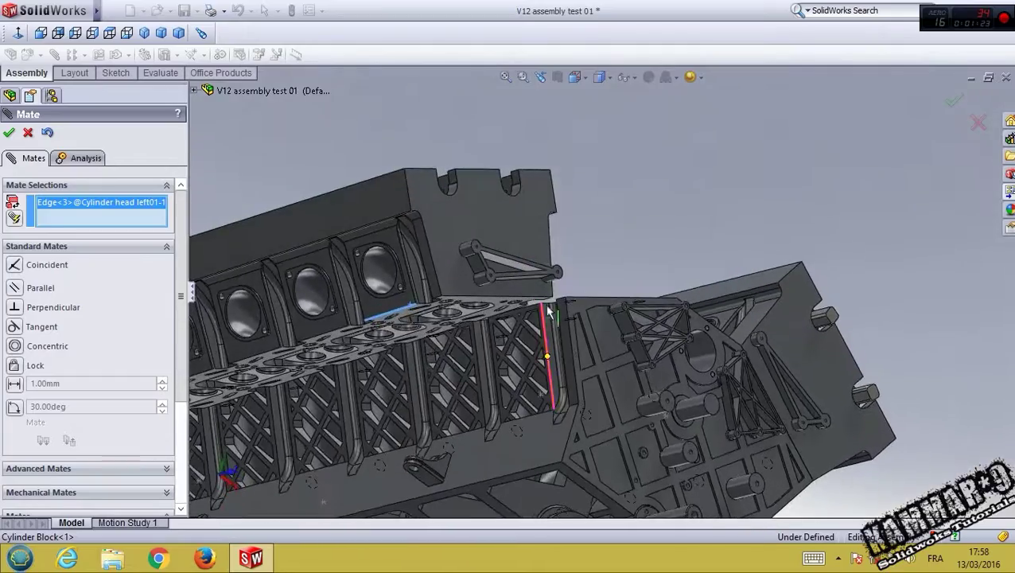
pyautogui.scroll(-3, 549, 312)
pyautogui.scroll(-3, 545, 302)
pyautogui.click(543, 293)
pyautogui.scroll(-2, 636, 319)
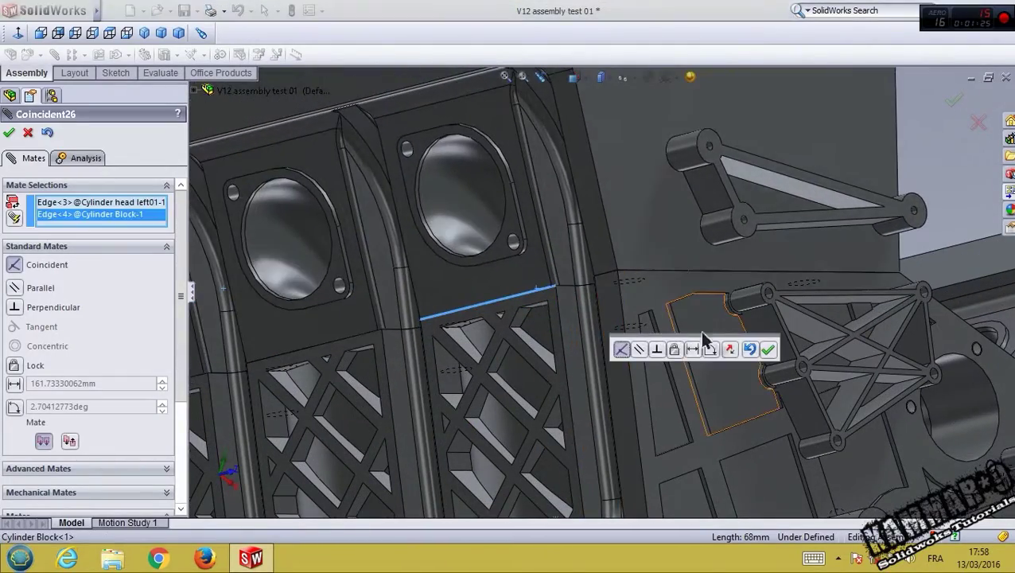
pyautogui.click(770, 350)
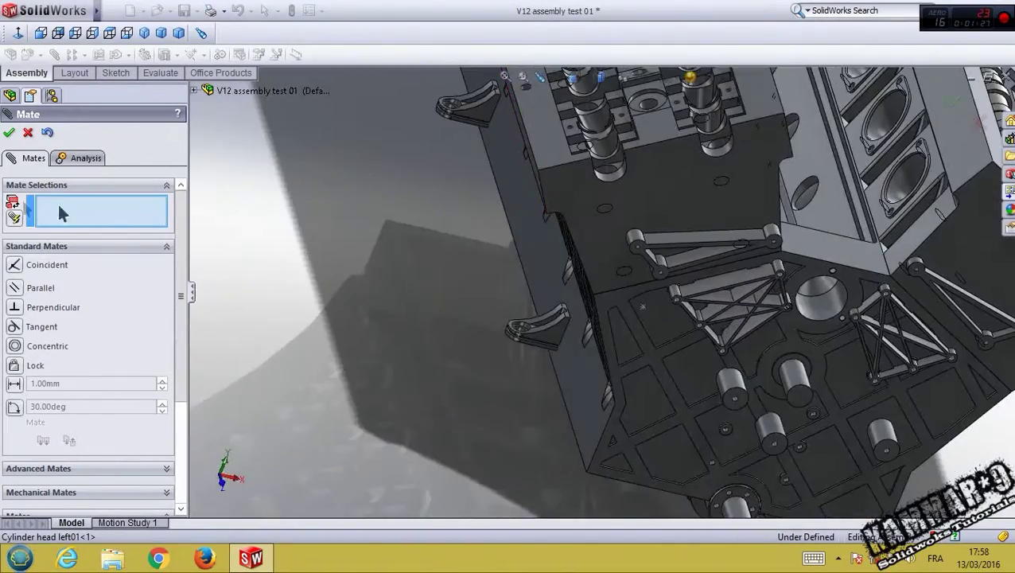
pyautogui.click(8, 133)
# - Orbit the engine to check the mated head is fixed, then clear the selection
pyautogui.moveTo(680, 179); pyautogui.dragTo(347, 276)
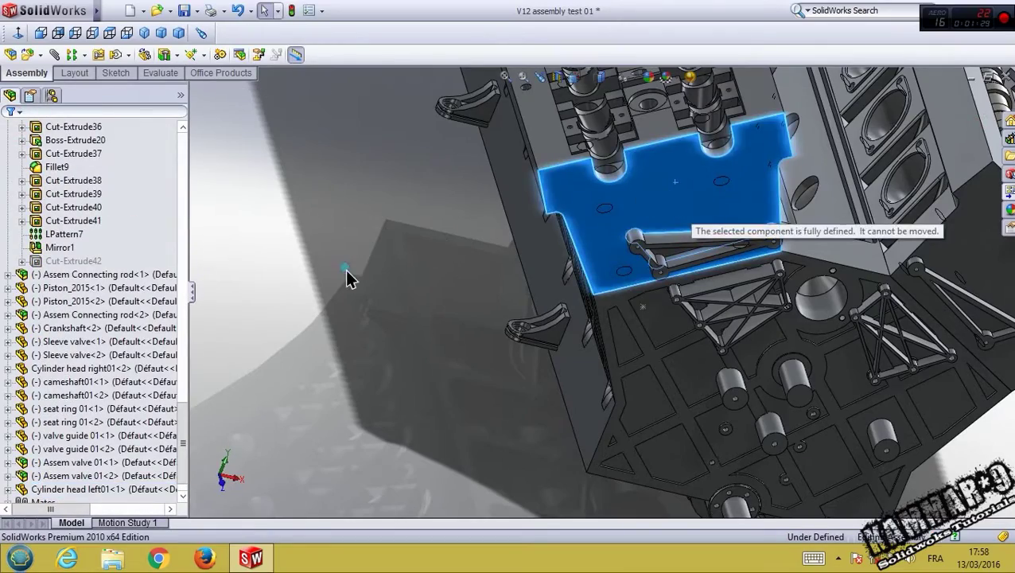
pyautogui.moveTo(347, 276); pyautogui.dragTo(649, 220, button='middle')
pyautogui.scroll(-2, 649, 215)
pyautogui.scroll(-2, 605, 209)
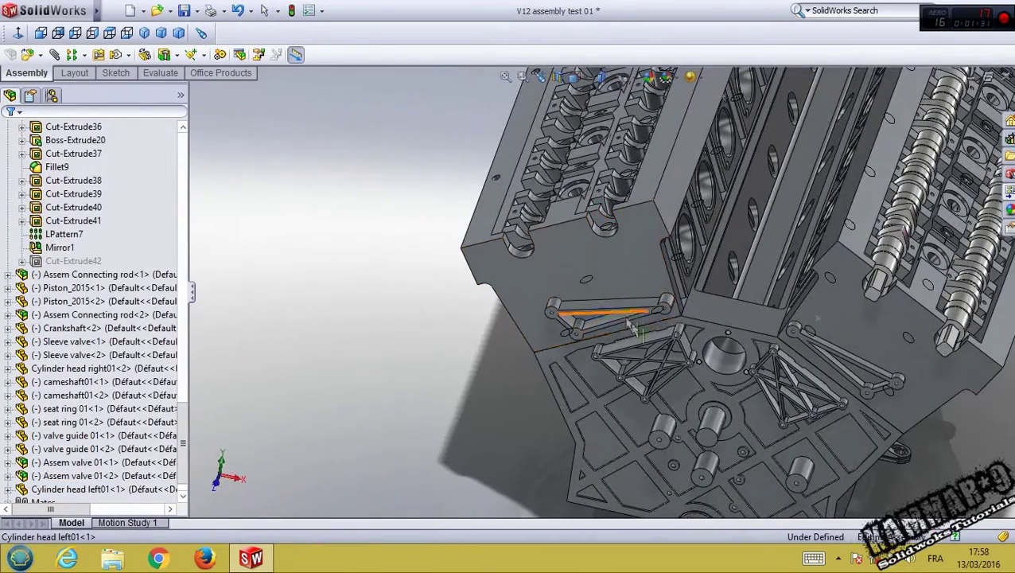
pyautogui.moveTo(807, 465); pyautogui.dragTo(776, 374, button='middle')
pyautogui.scroll(-3, 721, 318)
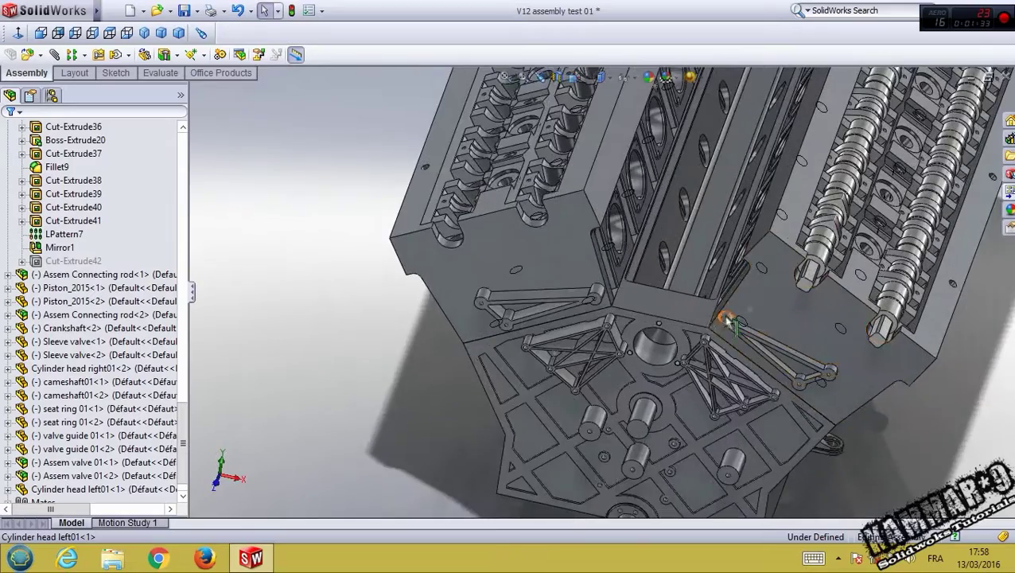
pyautogui.moveTo(654, 277); pyautogui.dragTo(648, 296, button='middle')
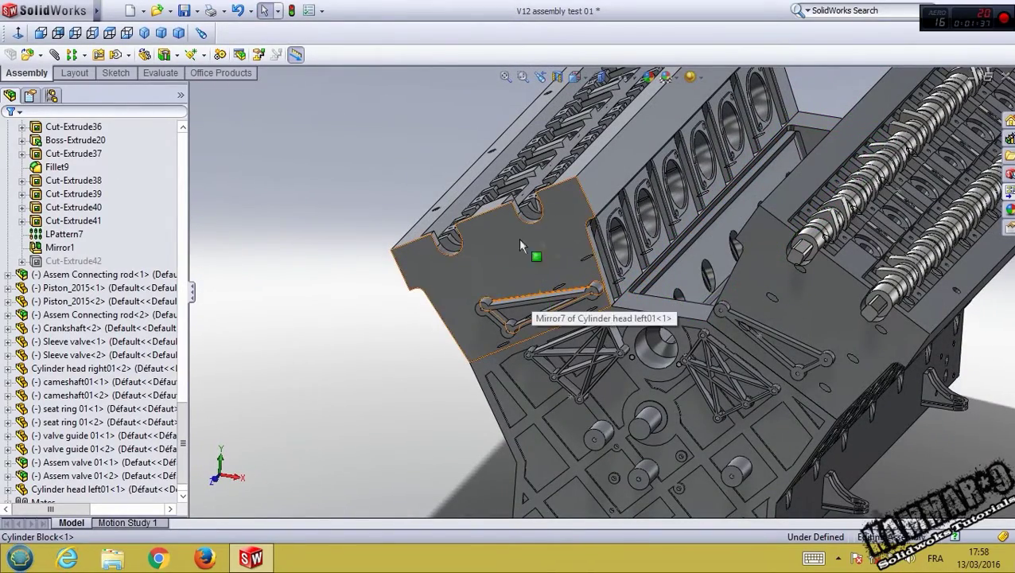
pyautogui.click(317, 239)
# - Insert the 'inlet manifolds' part into the assembly
pyautogui.click(27, 58)
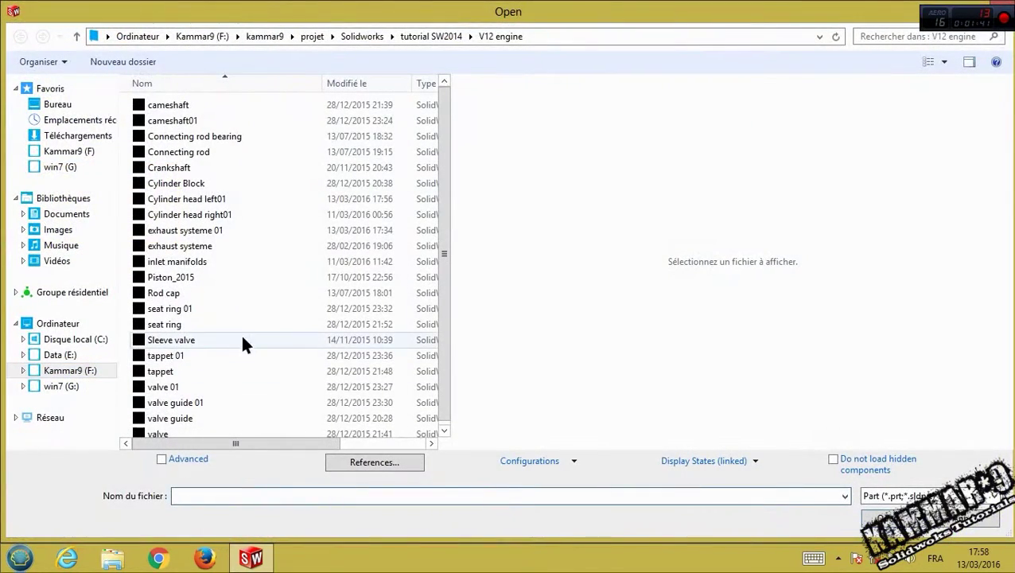
pyautogui.click(198, 264)
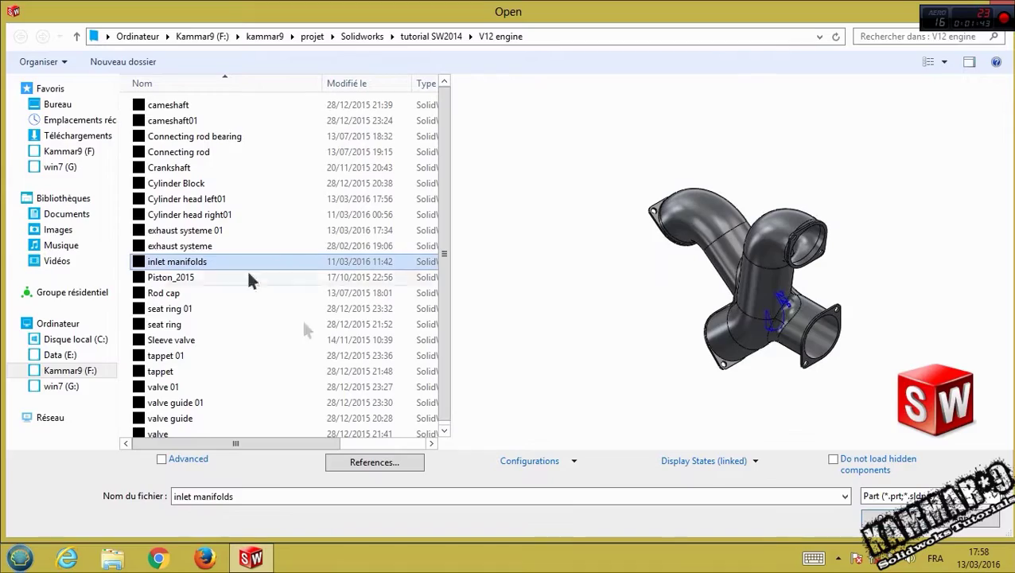
pyautogui.click(885, 519)
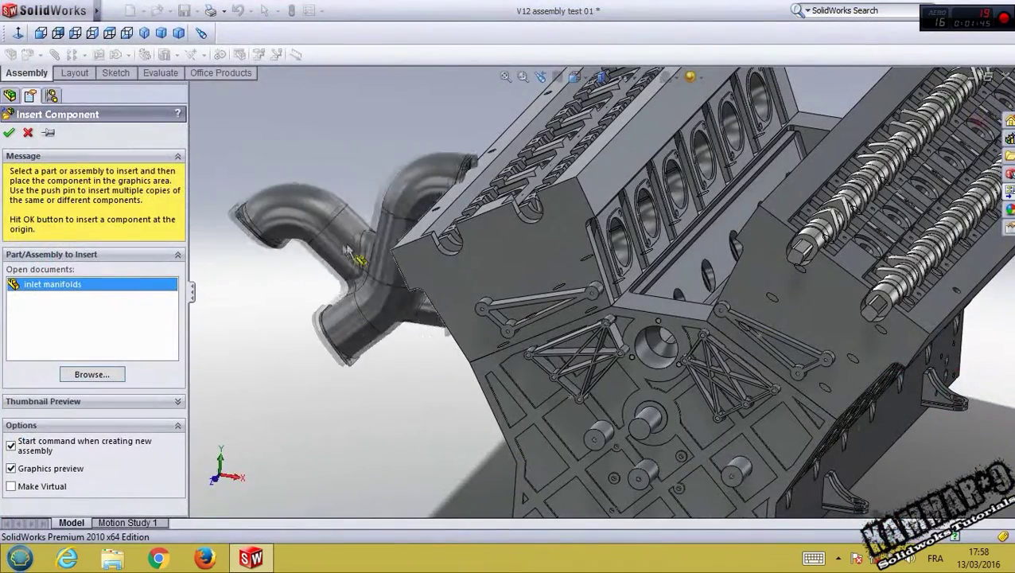
pyautogui.click(288, 231)
# - Mate the manifold flange's circular edge coincident with the right head's intake port edge
pyautogui.scroll(-3, 414, 306)
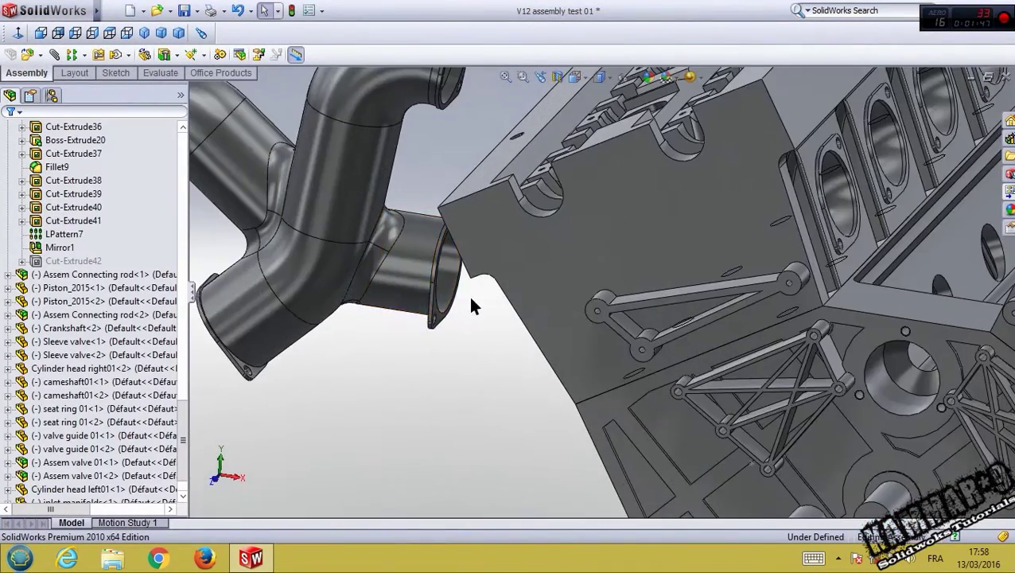
pyautogui.scroll(-3, 468, 294)
pyautogui.click(429, 334)
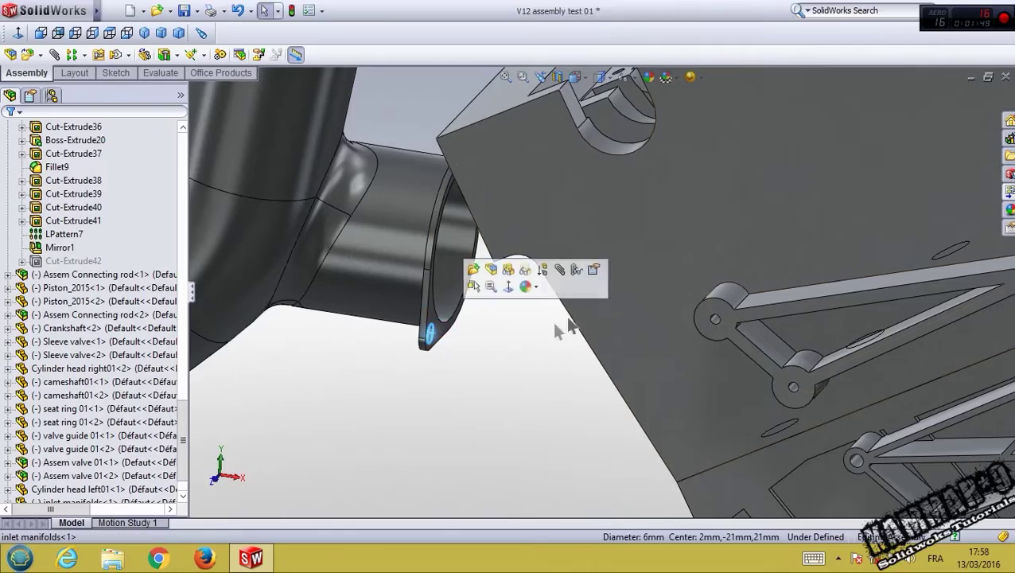
pyautogui.click(557, 269)
pyautogui.scroll(5, 636, 421)
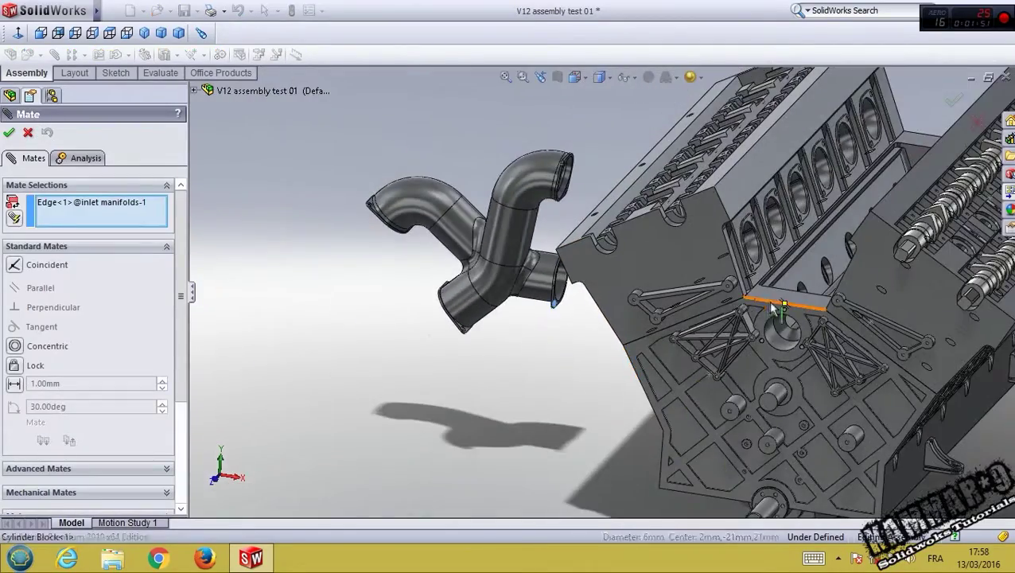
pyautogui.moveTo(651, 416); pyautogui.dragTo(812, 273, button='middle')
pyautogui.scroll(-5, 762, 270)
pyautogui.scroll(-3, 762, 270)
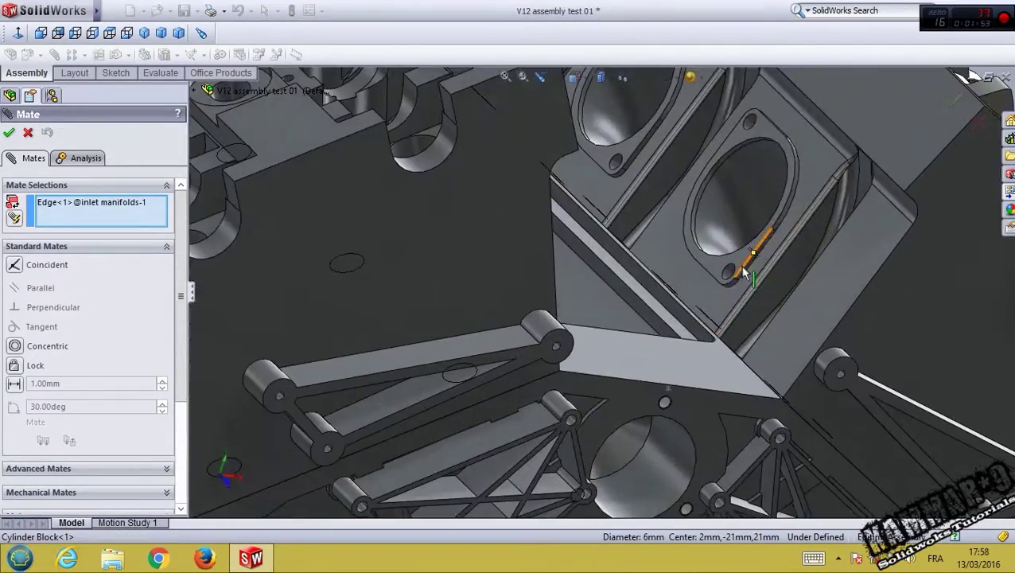
pyautogui.click(729, 269)
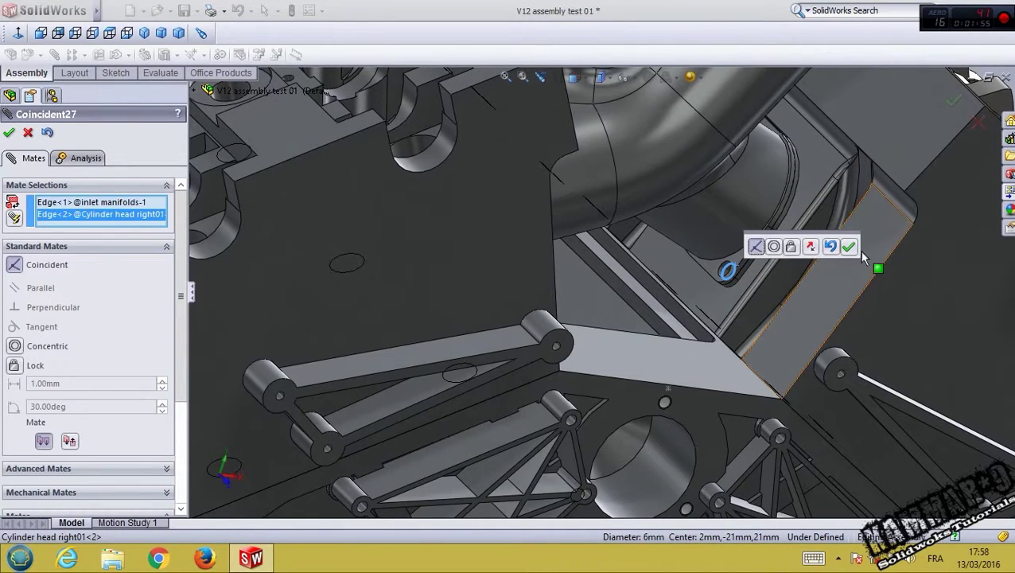
pyautogui.click(848, 247)
# - Make the manifold bolt hole concentric with the cylinder head's bolt hole
pyautogui.scroll(-3, 732, 203)
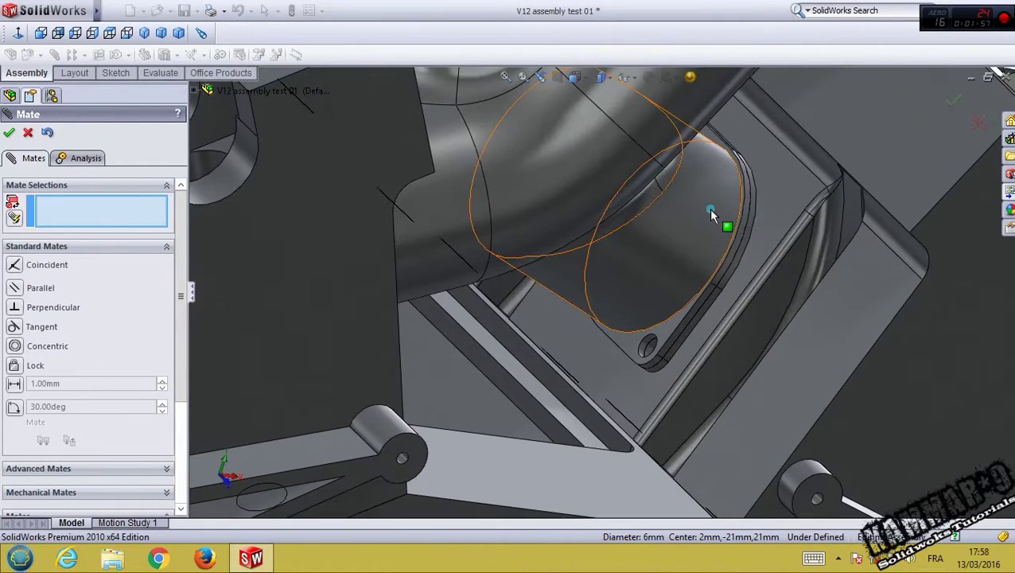
pyautogui.scroll(-2, 695, 203)
pyautogui.moveTo(694, 205); pyautogui.dragTo(725, 229, button='middle')
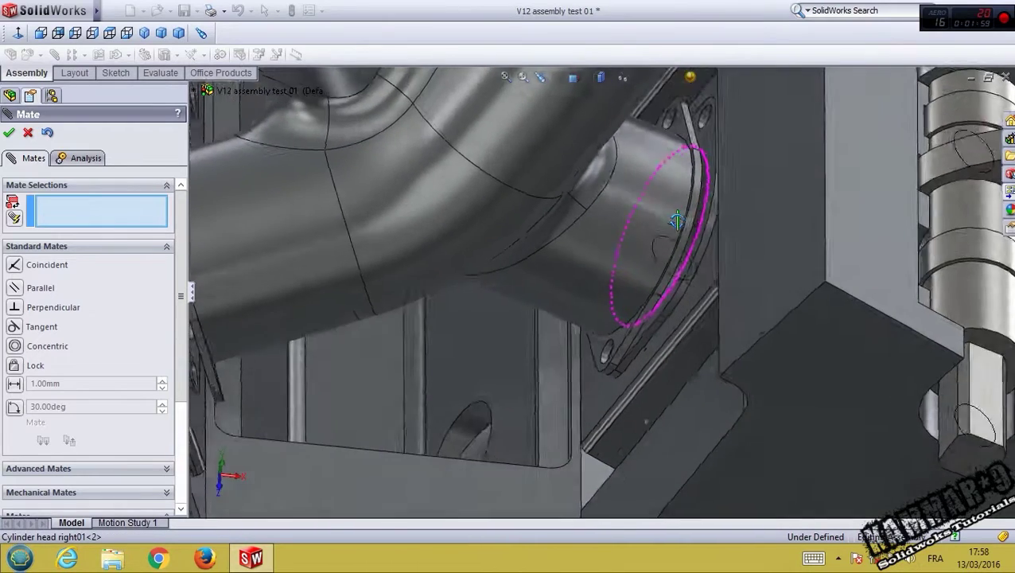
pyautogui.scroll(-2, 726, 229)
pyautogui.scroll(-2, 708, 199)
pyautogui.scroll(-2, 675, 149)
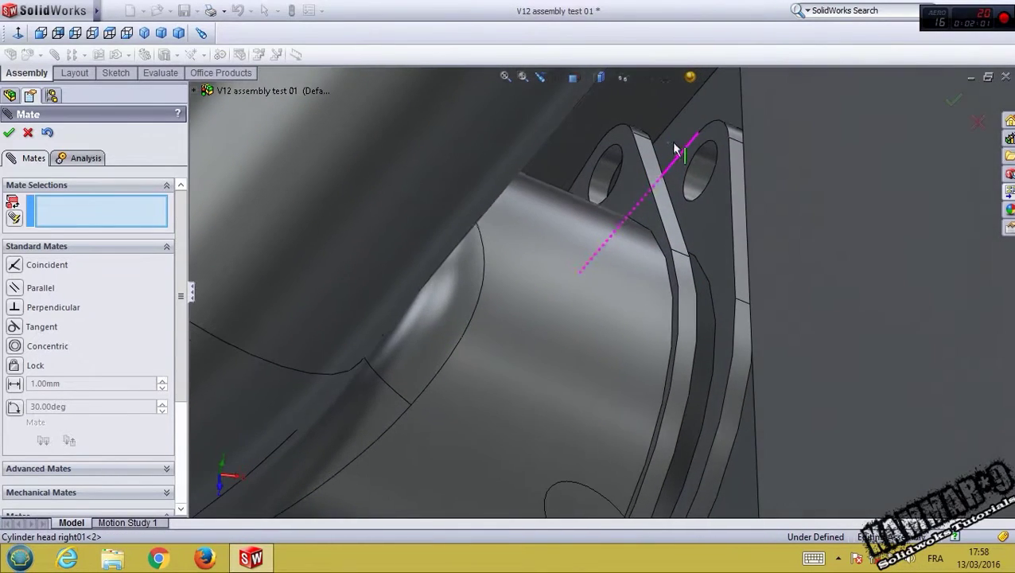
pyautogui.click(713, 183)
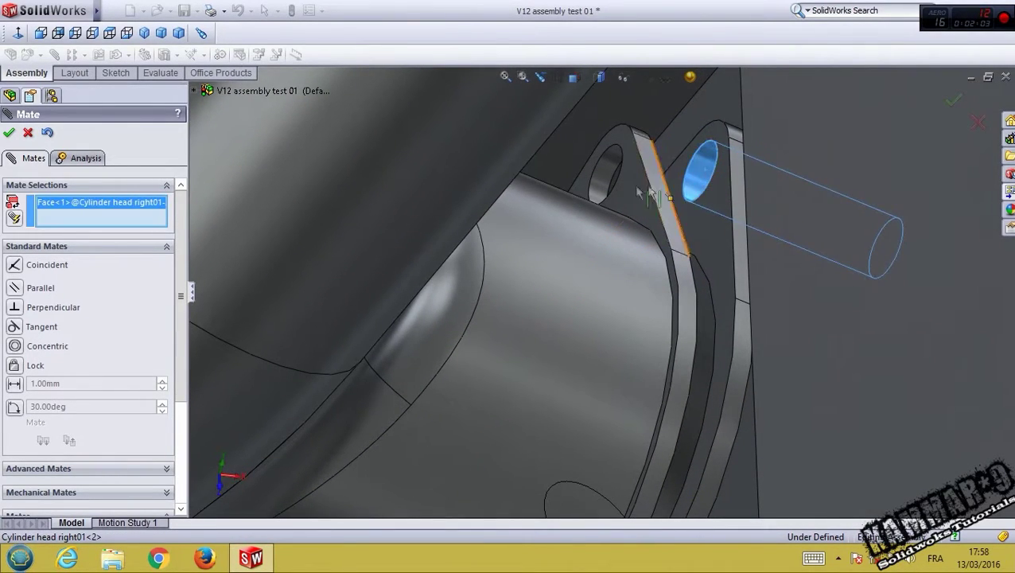
pyautogui.click(603, 171)
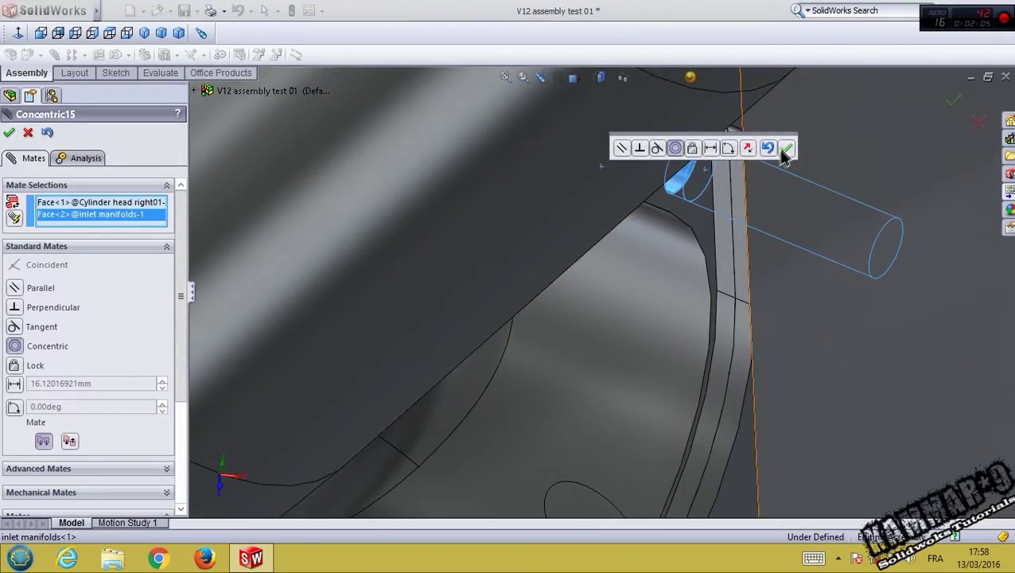
pyautogui.click(782, 145)
# - Zoom out to view the seated manifold and close the Mate manager
pyautogui.scroll(3, 617, 321)
pyautogui.scroll(2, 605, 342)
pyautogui.scroll(2, 589, 342)
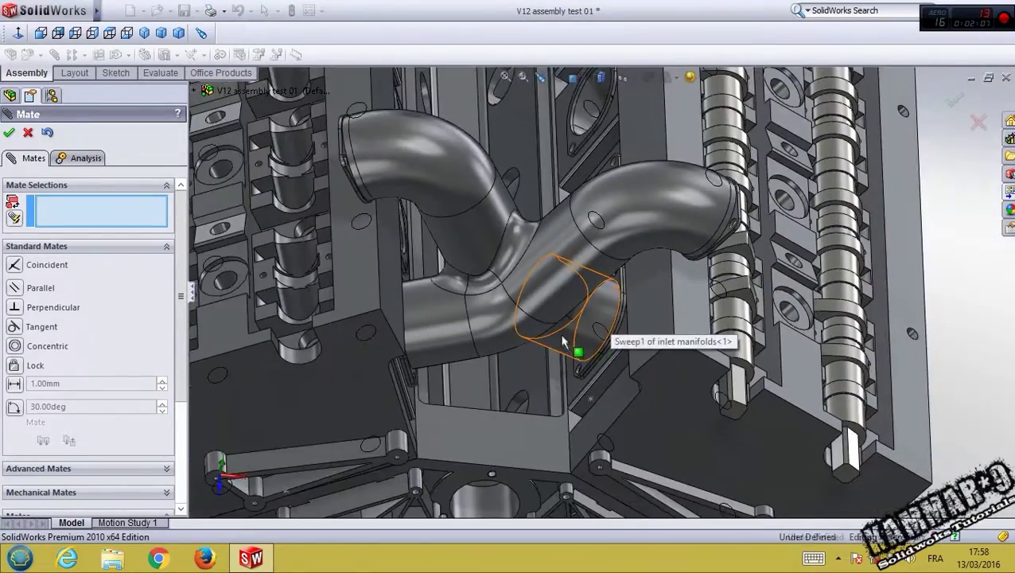
pyautogui.moveTo(577, 342)
pyautogui.mouseDown(button='middle')
pyautogui.moveTo(540, 285)
pyautogui.moveTo(506, 332)
pyautogui.mouseUp(button='middle')
pyautogui.scroll(3, 506, 332)
pyautogui.scroll(2, 506, 332)
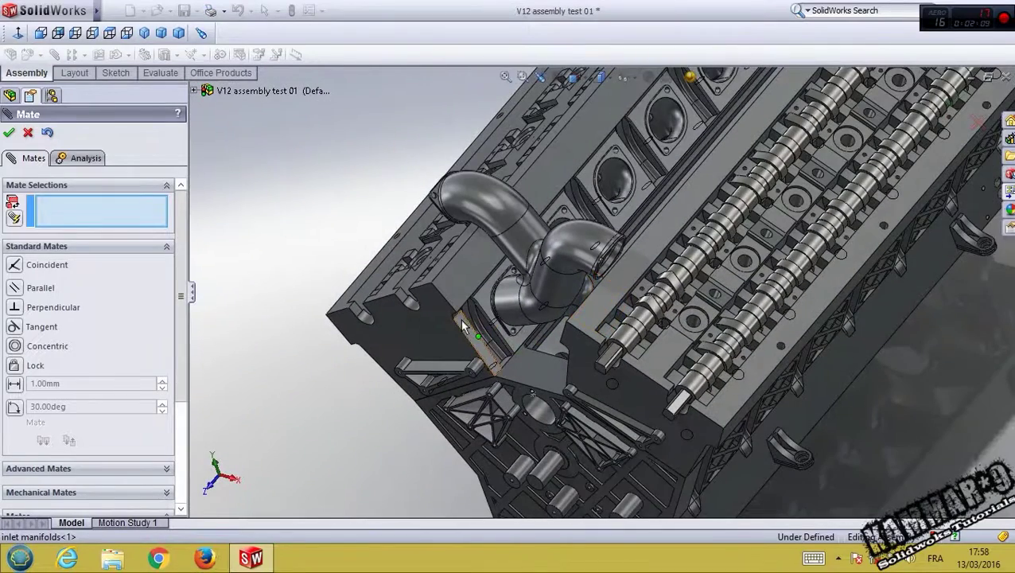
pyautogui.click(9, 134)
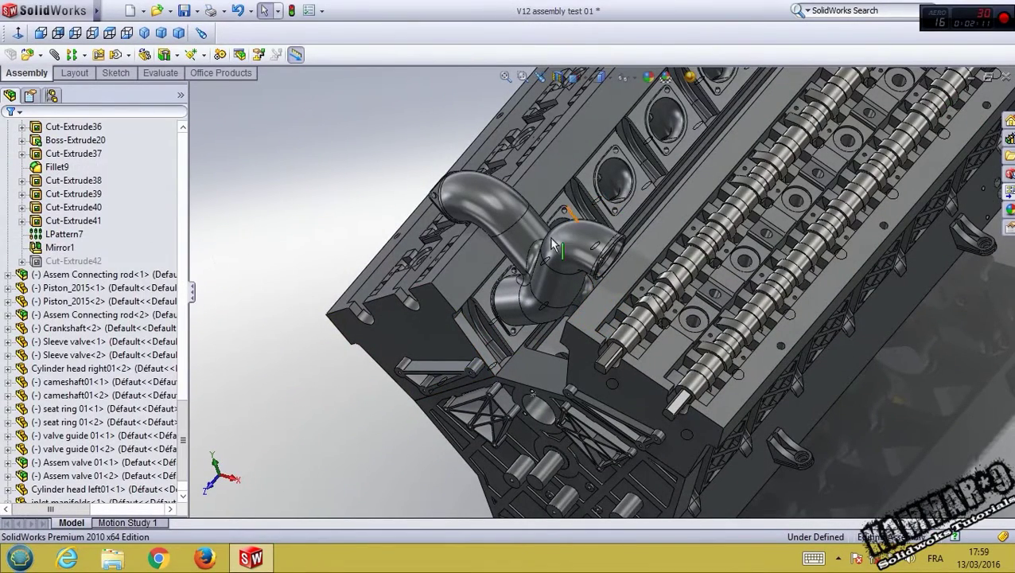
# - Linear-pattern the inlet manifold 6 times along the right head's edge, direction reversed
pyautogui.scroll(2, 581, 221)
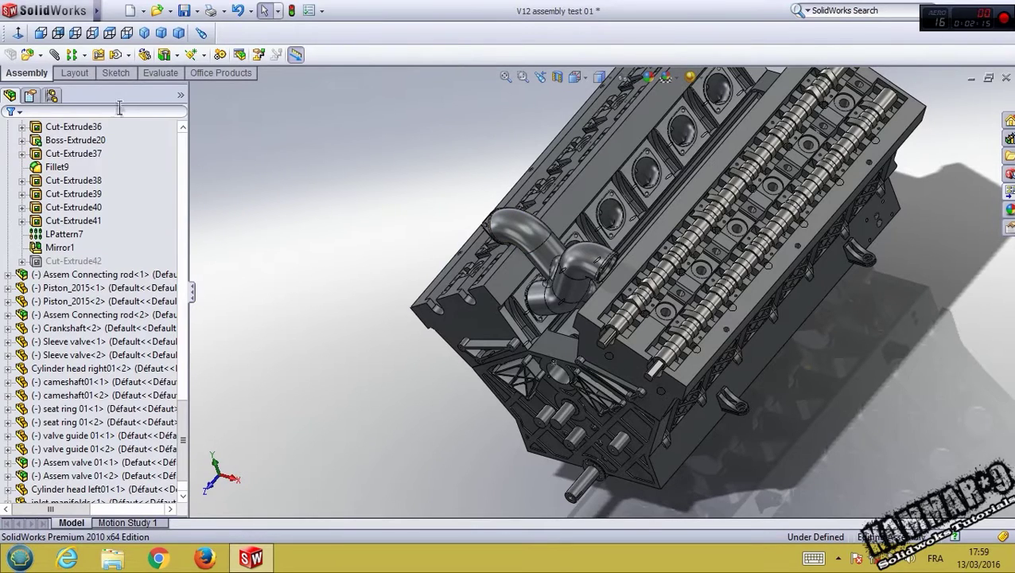
pyautogui.click(70, 56)
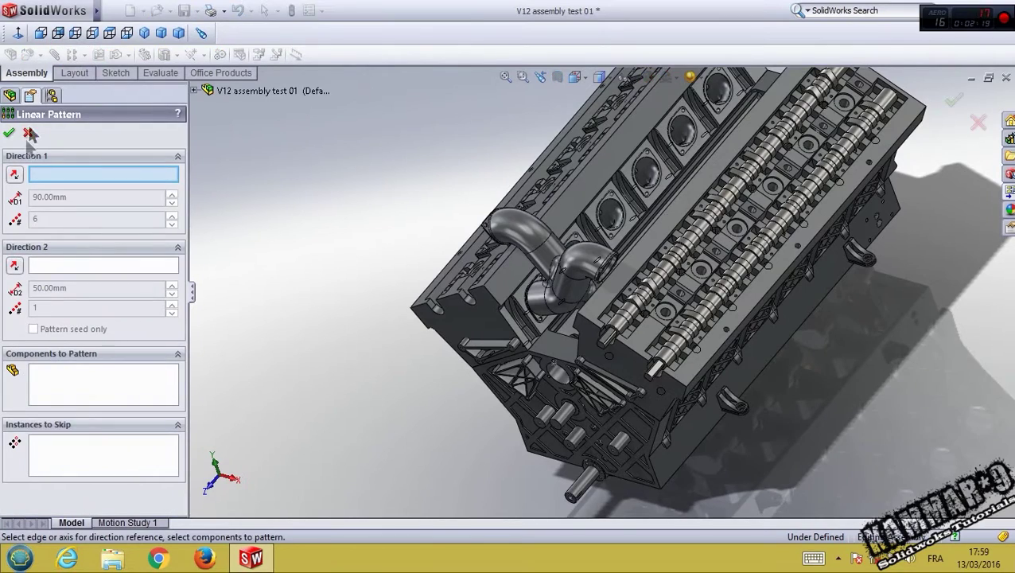
pyautogui.click(634, 246)
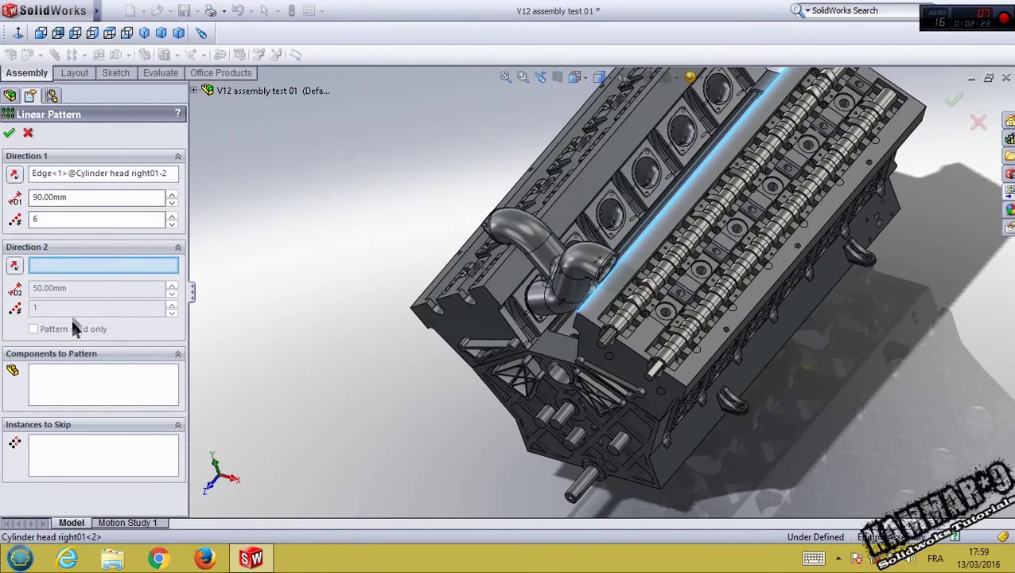
pyautogui.click(71, 376)
pyautogui.click(561, 273)
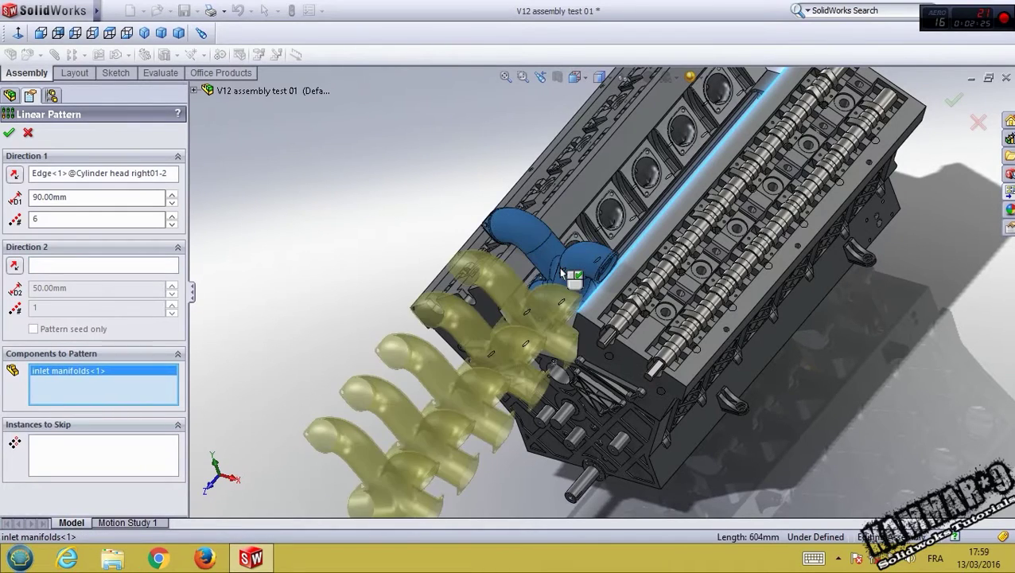
pyautogui.click(16, 175)
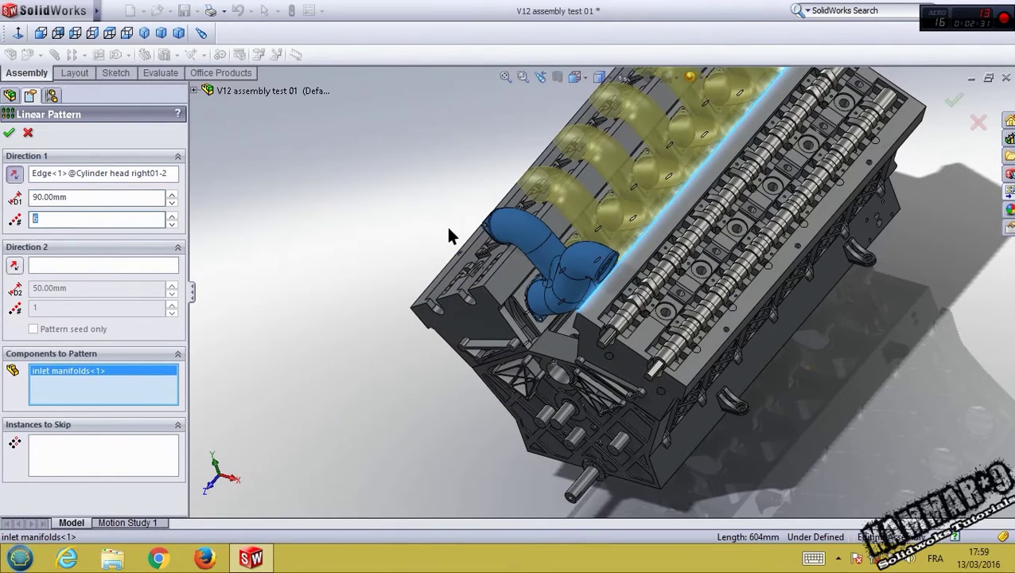
pyautogui.scroll(-2, 448, 233)
pyautogui.click(8, 134)
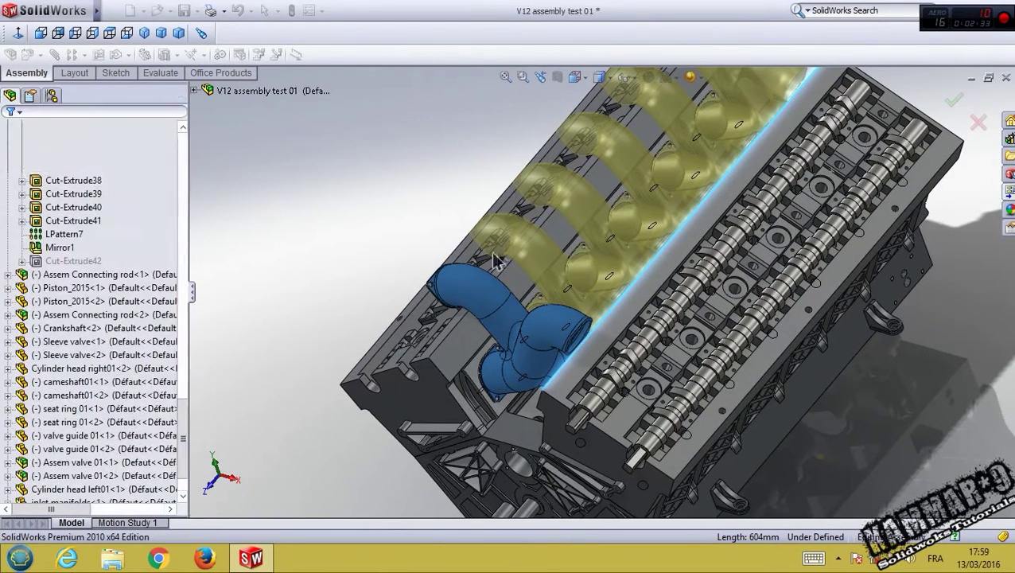
pyautogui.moveTo(597, 350); pyautogui.dragTo(673, 368, button='middle')
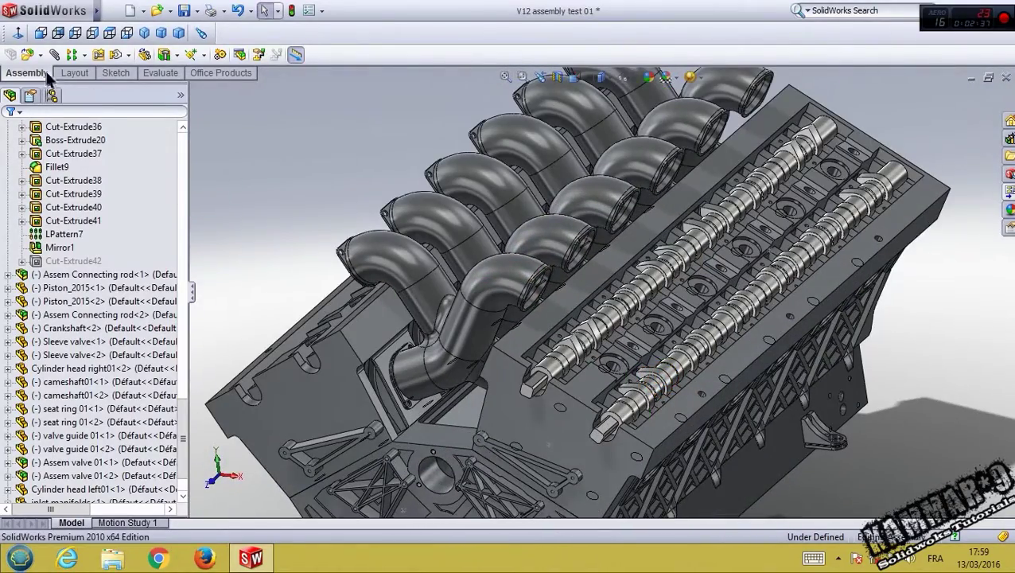
pyautogui.click(28, 55)
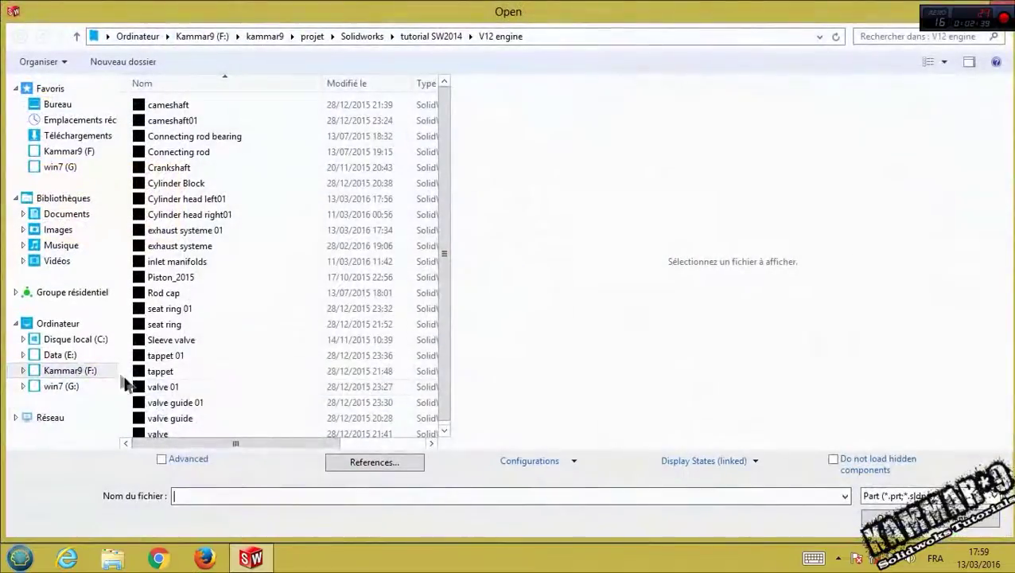
# - Insert the 'exhaust systeme' part beside the engine
pyautogui.click(199, 246)
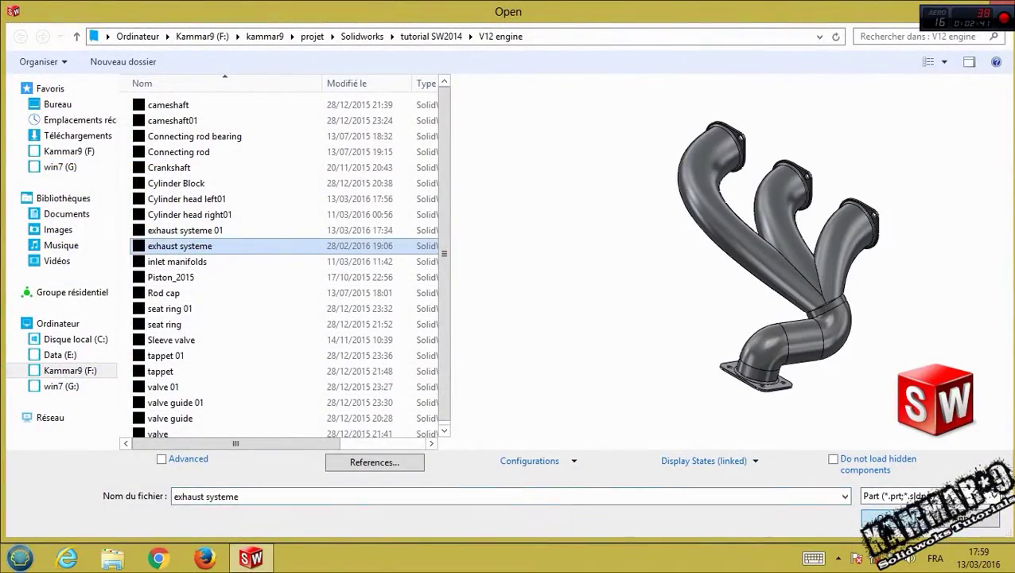
pyautogui.click(899, 519)
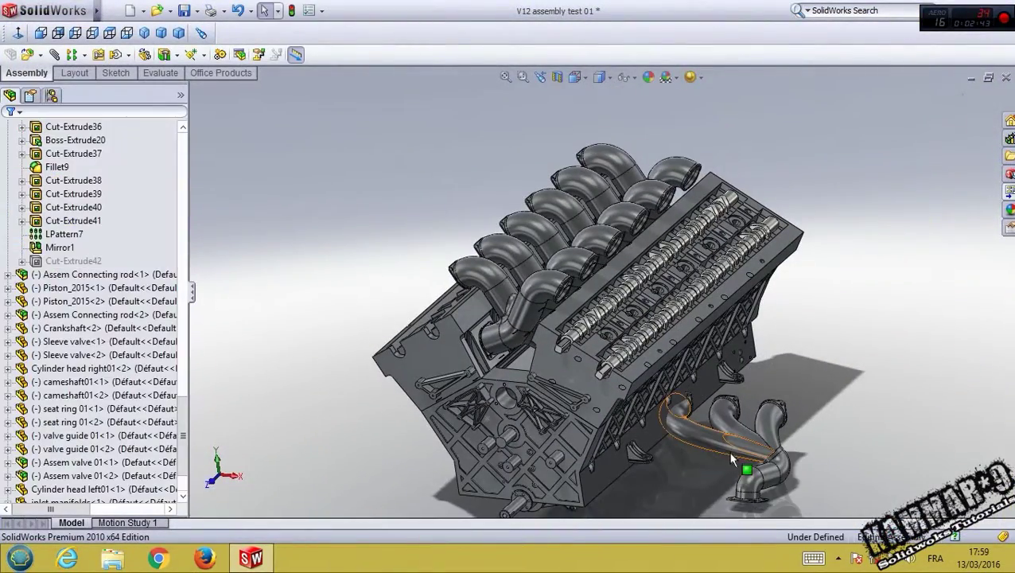
pyautogui.click(732, 460)
pyautogui.scroll(-3, 683, 432)
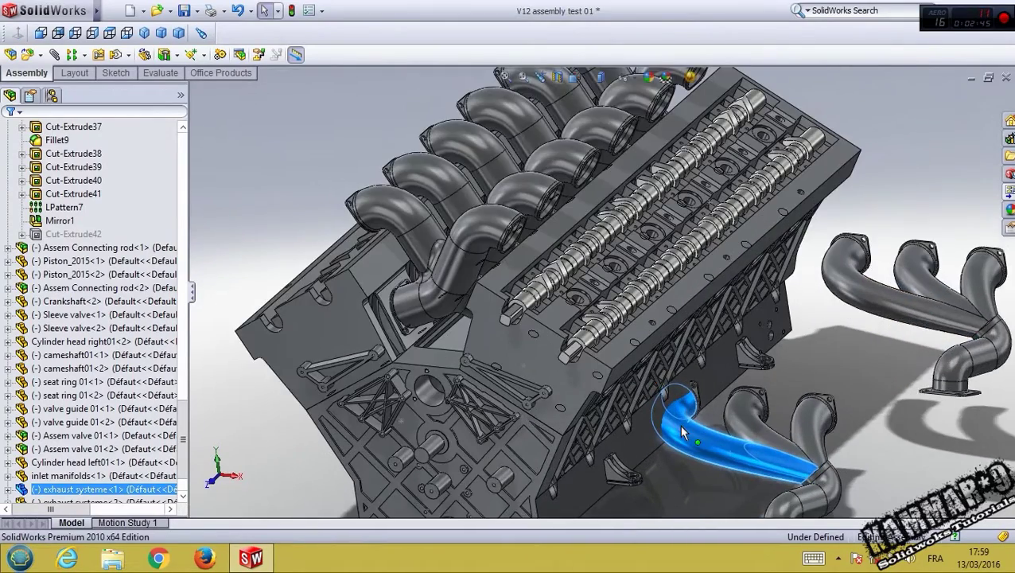
pyautogui.scroll(-2, 682, 432)
pyautogui.scroll(-2, 700, 400)
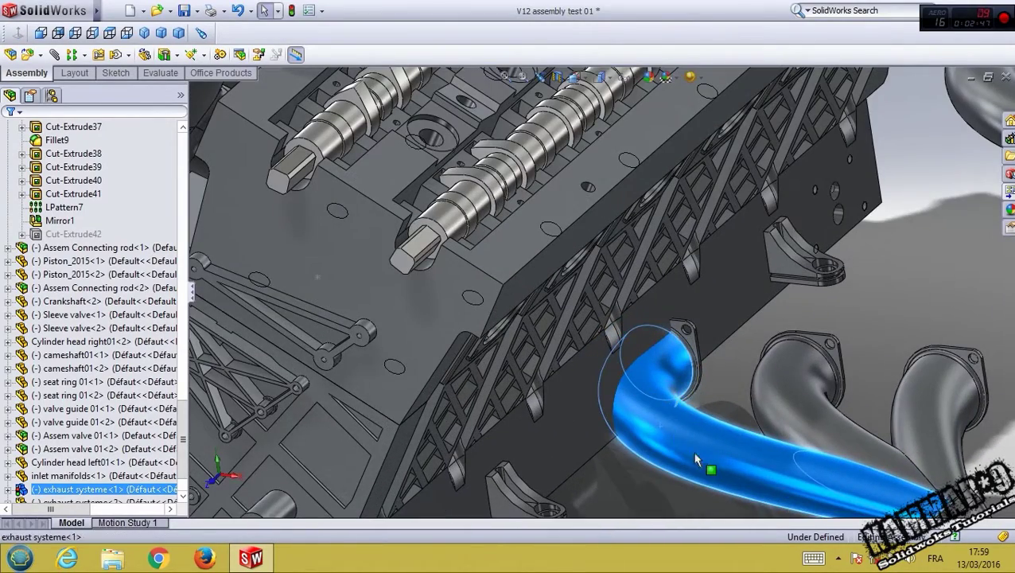
pyautogui.scroll(-2, 716, 398)
pyautogui.scroll(-2, 720, 391)
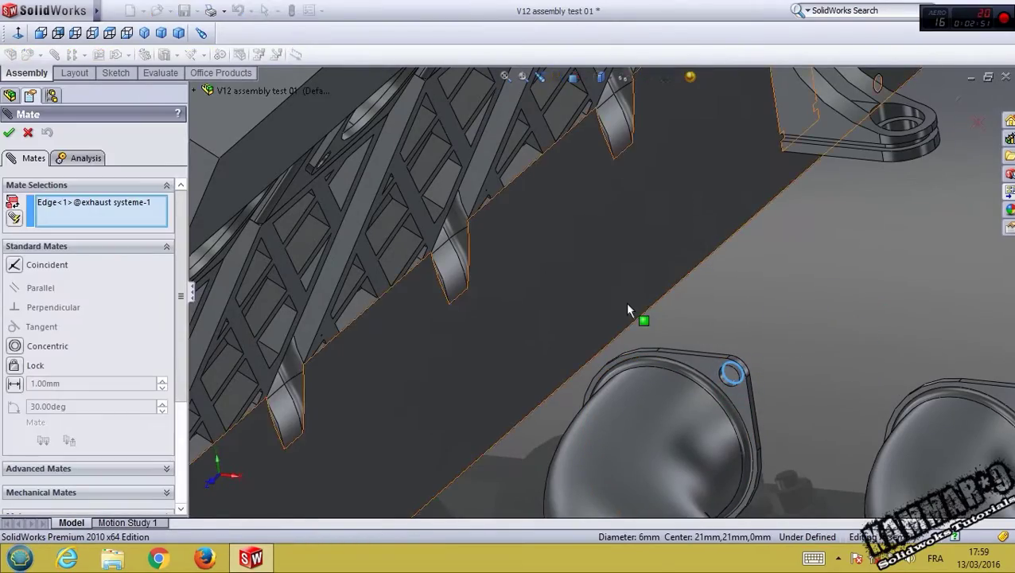
pyautogui.scroll(5, 628, 309)
# - Mate the exhaust flange edge coincident with the cylinder head port edge, flipping alignment
pyautogui.moveTo(628, 309); pyautogui.dragTo(716, 307, button='middle')
pyautogui.scroll(-5, 722, 277)
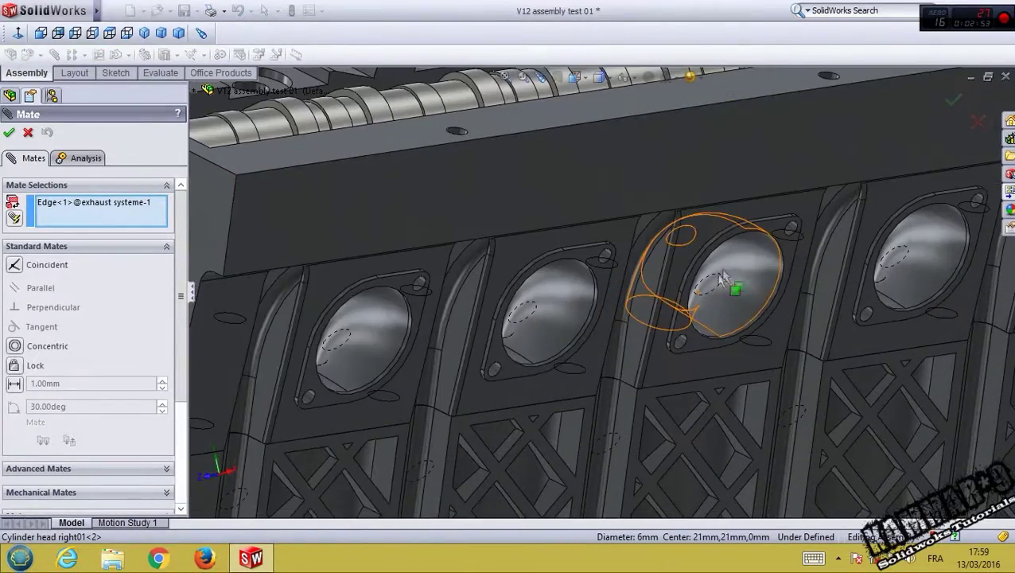
pyautogui.scroll(3, 722, 277)
pyautogui.scroll(3, 684, 350)
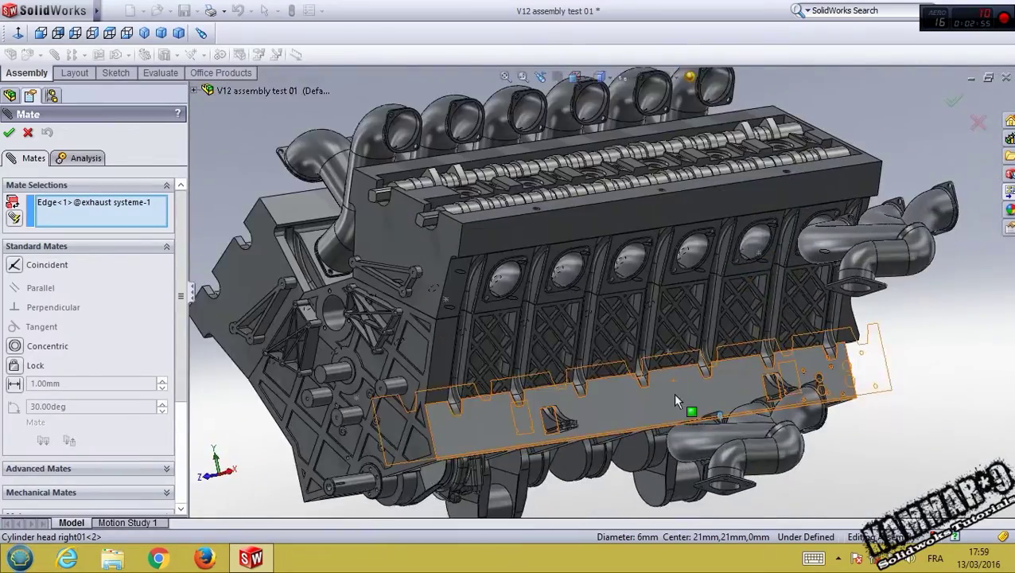
pyautogui.moveTo(672, 392); pyautogui.dragTo(557, 318, button='middle')
pyautogui.scroll(-3, 494, 286)
pyautogui.scroll(-2, 525, 254)
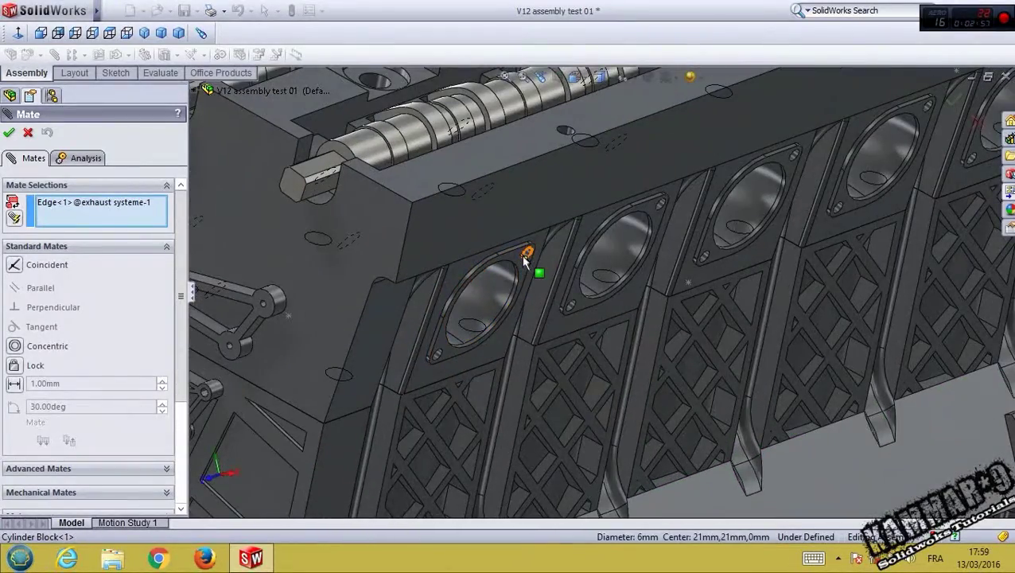
pyautogui.click(524, 258)
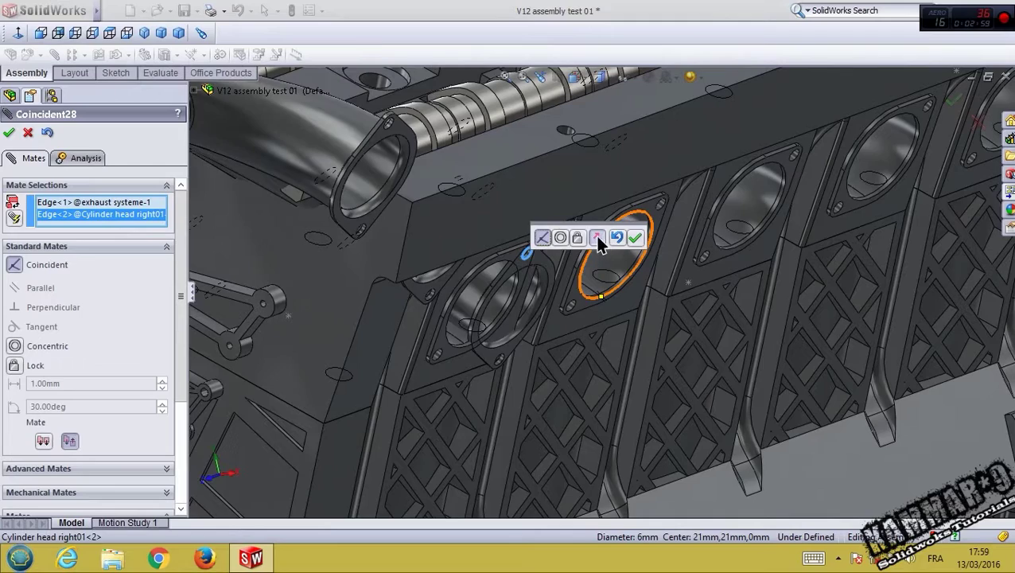
pyautogui.click(598, 237)
pyautogui.click(634, 237)
# - Mate the exhaust flange face against the cylinder head's port face
pyautogui.scroll(-3, 501, 374)
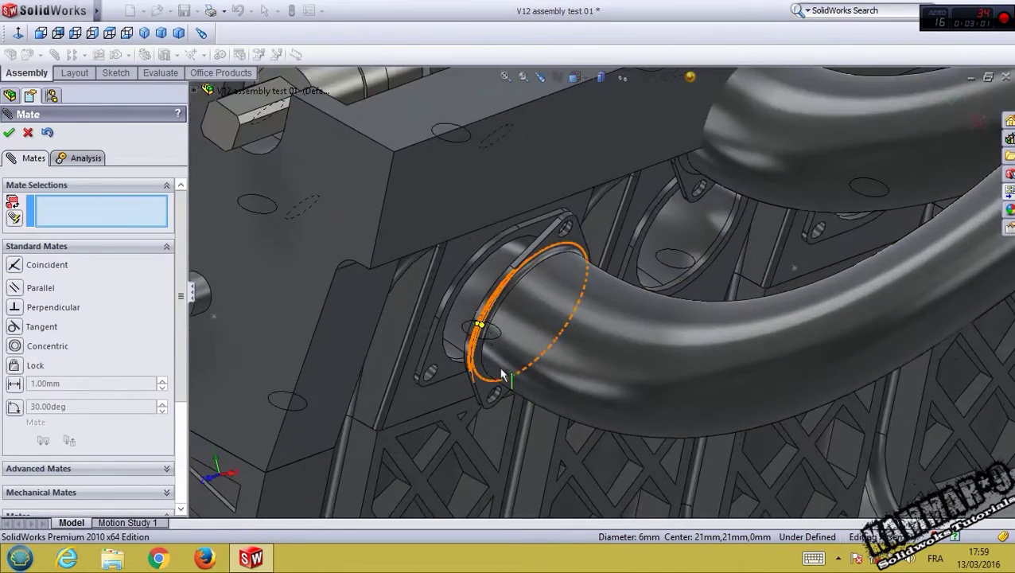
pyautogui.scroll(-3, 503, 374)
pyautogui.click(519, 415)
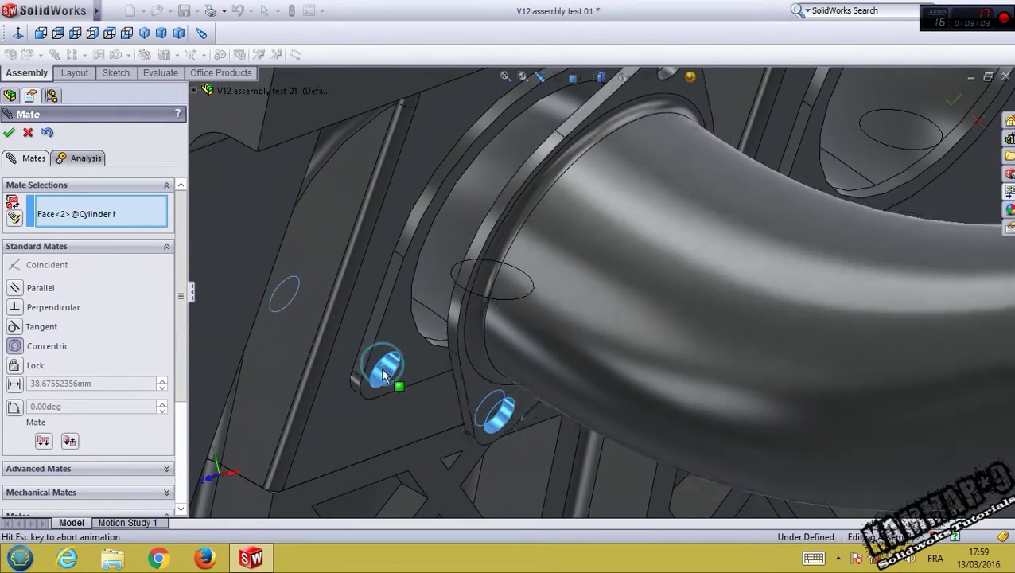
pyautogui.click(382, 368)
pyautogui.click(424, 413)
pyautogui.scroll(3, 557, 382)
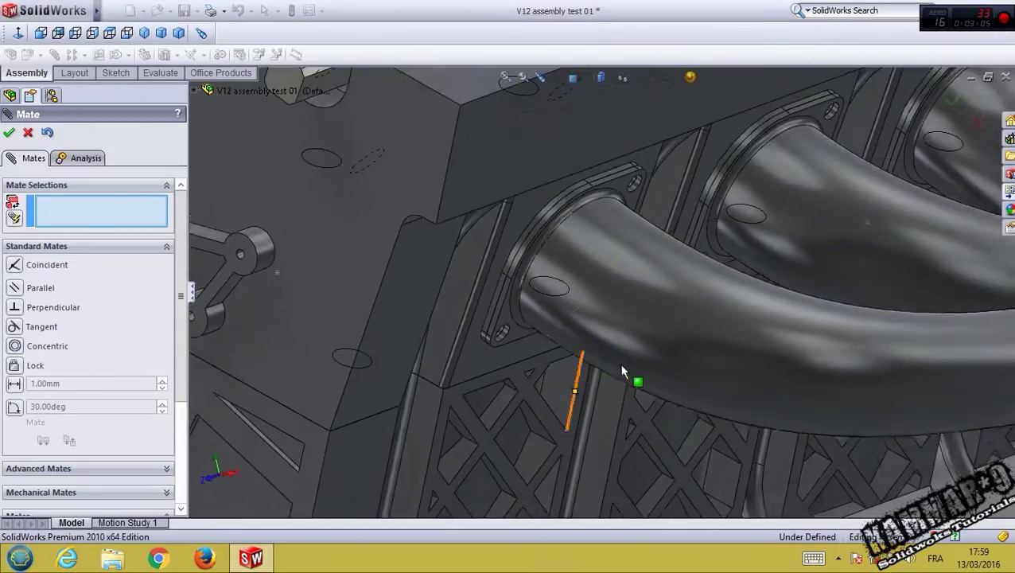
pyautogui.scroll(2, 621, 368)
# - Make the flange bolt-hole edge coincident with the cylinder head's bolt-hole edge
pyautogui.scroll(2, 679, 370)
pyautogui.scroll(2, 673, 358)
pyautogui.scroll(-1, 766, 241)
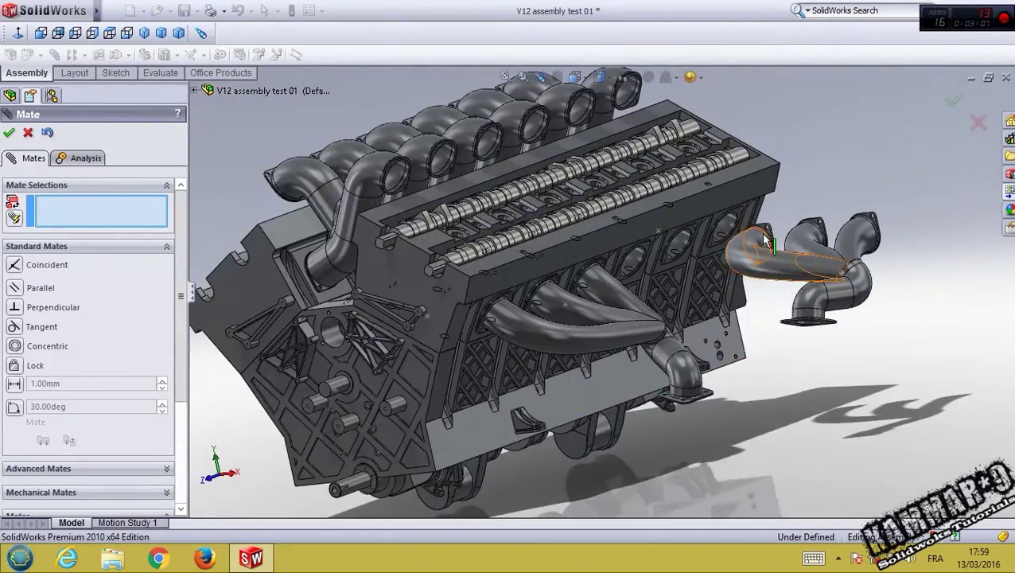
pyautogui.scroll(-2, 766, 241)
pyautogui.scroll(-2, 766, 243)
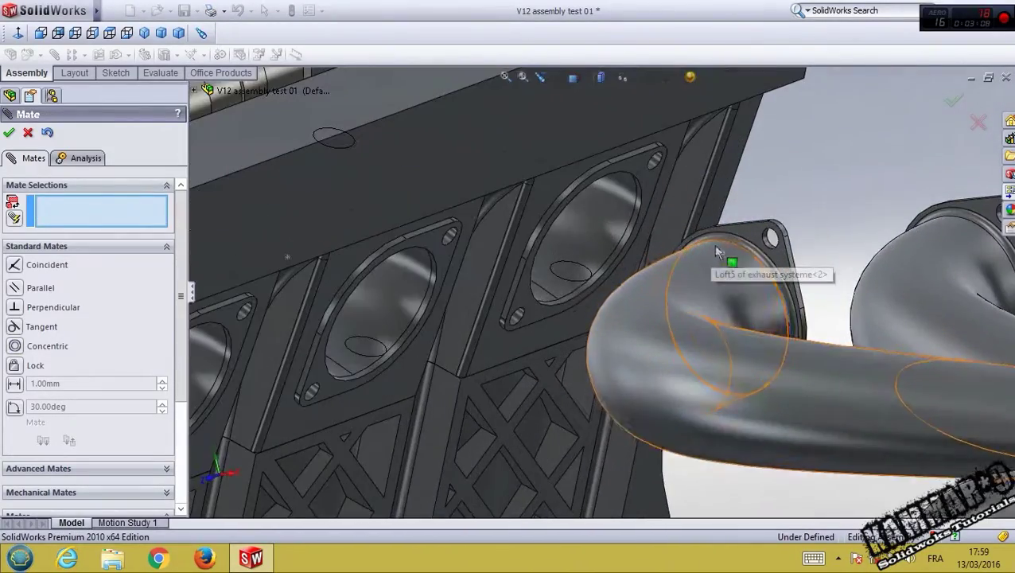
pyautogui.click(770, 239)
pyautogui.scroll(2, 770, 239)
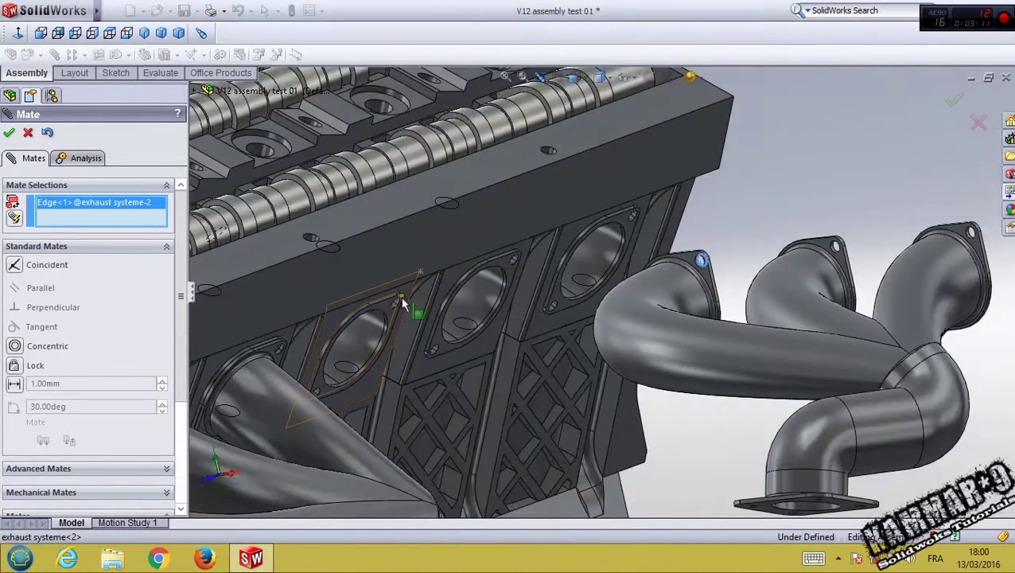
pyautogui.scroll(-2, 401, 298)
pyautogui.click(426, 307)
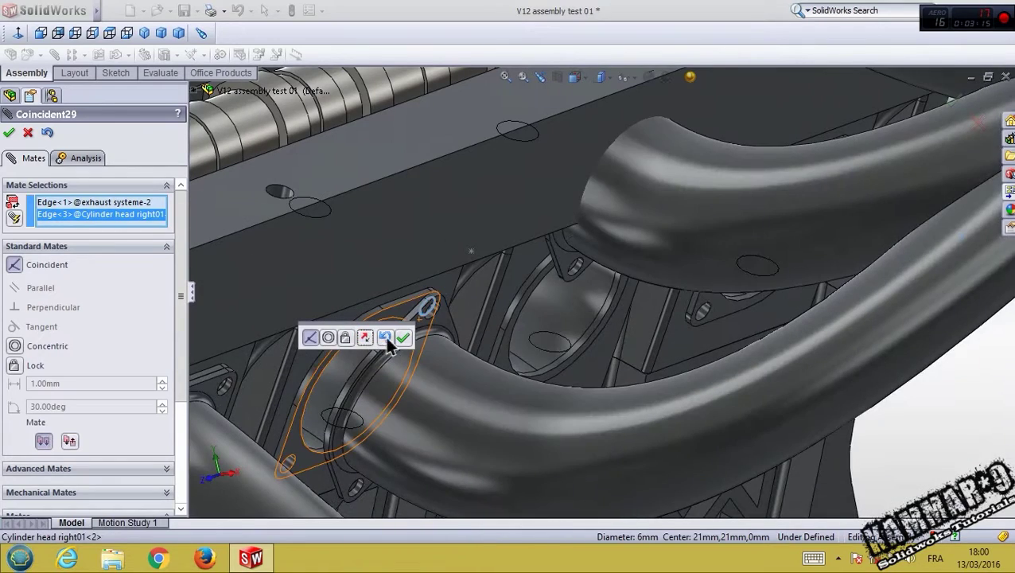
pyautogui.click(402, 338)
# - Make the flange bolt-hole face concentric with the head's matching bolt-hole face
pyautogui.scroll(-3, 345, 488)
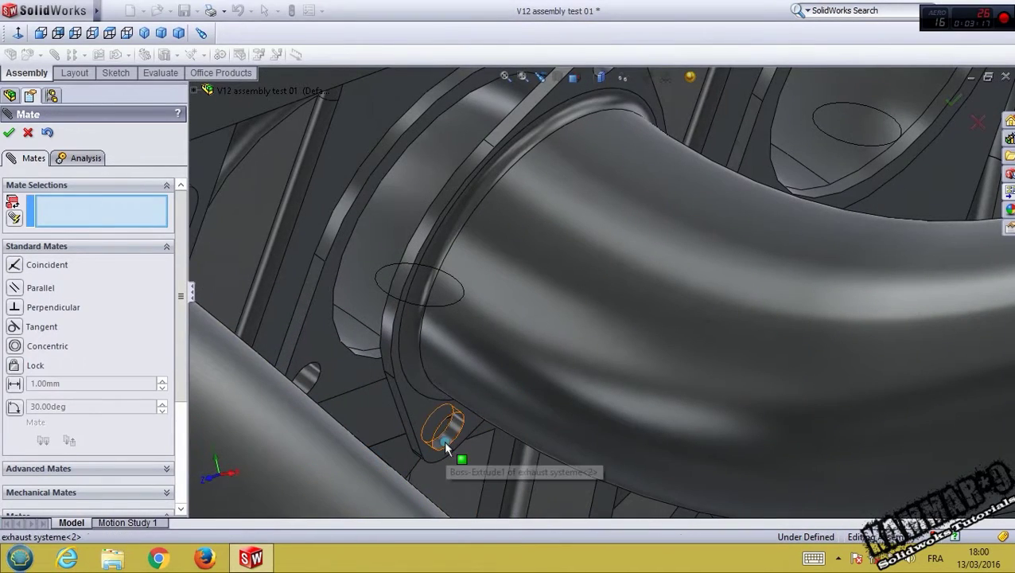
pyautogui.click(443, 440)
pyautogui.click(307, 375)
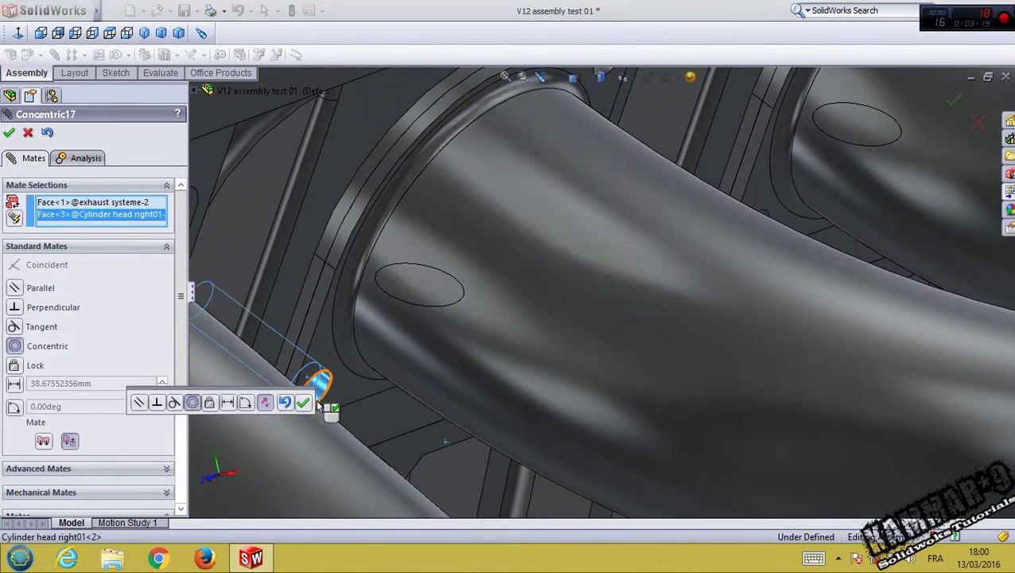
pyautogui.click(303, 401)
pyautogui.scroll(5, 482, 372)
pyautogui.scroll(3, 481, 372)
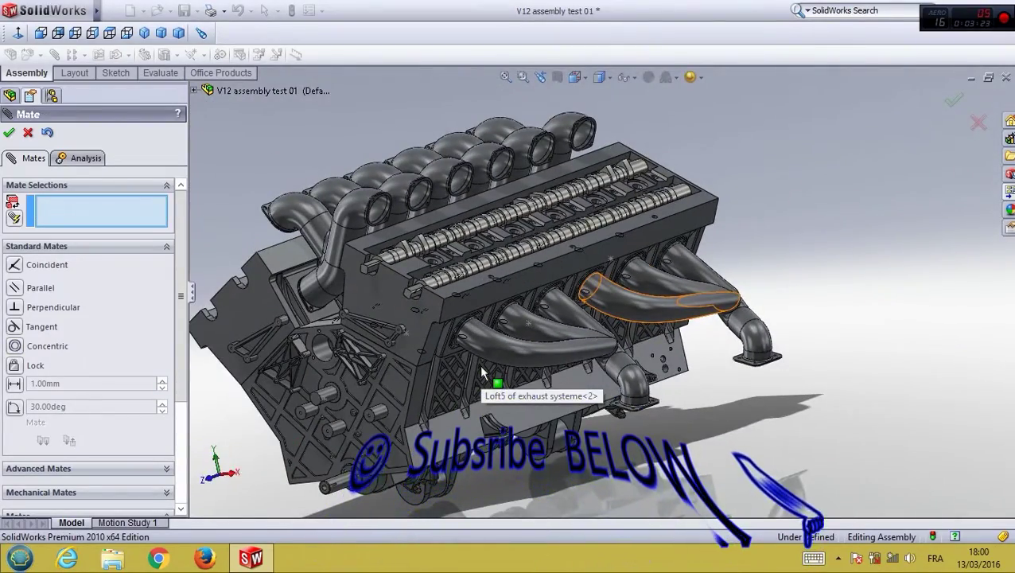
# - Ctrl-drag a copy of both exhaust manifolds, then delete the surplus fourth copy
pyautogui.moveTo(480, 370)
pyautogui.mouseDown(button='middle')
pyautogui.moveTo(554, 313)
pyautogui.moveTo(549, 263)
pyautogui.mouseUp(button='middle')
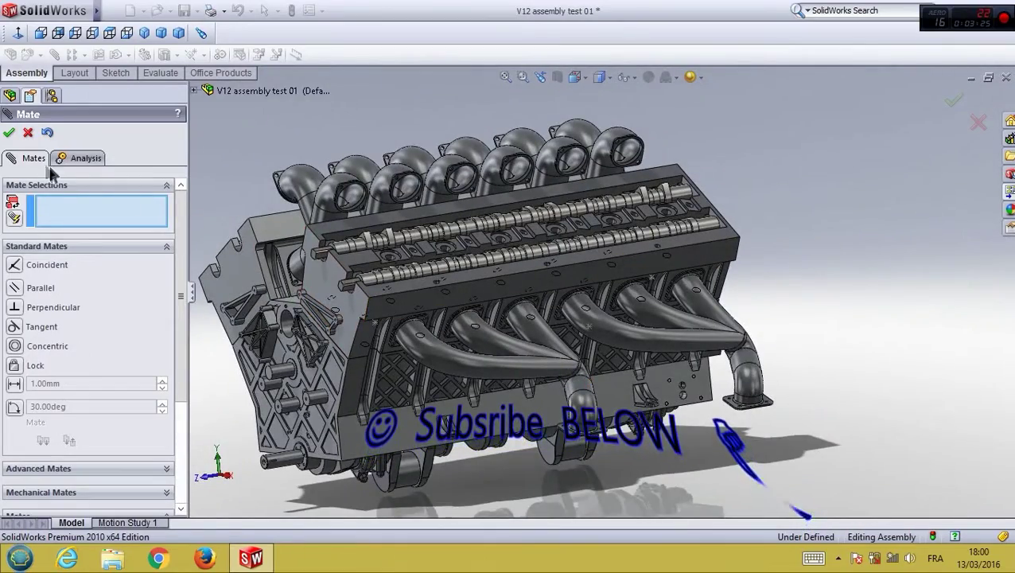
pyautogui.click(28, 132)
pyautogui.moveTo(412, 374); pyautogui.dragTo(510, 342, button='middle')
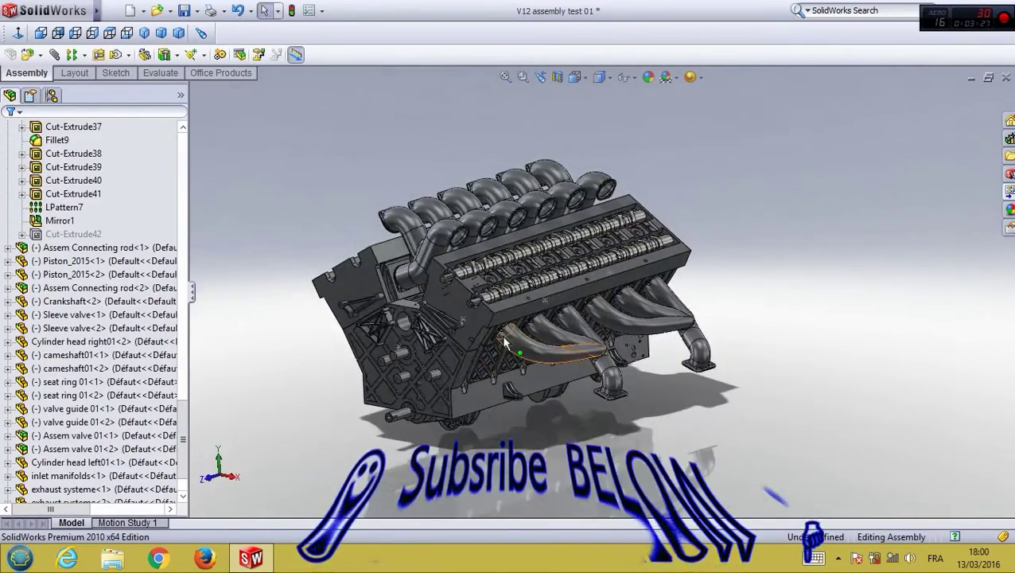
pyautogui.scroll(-2, 509, 342)
pyautogui.click(525, 339)
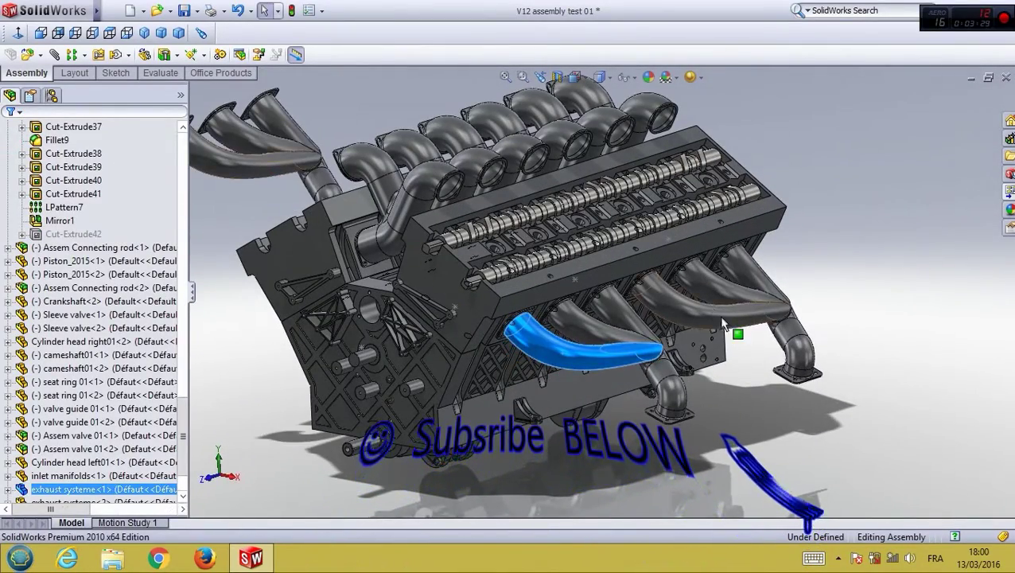
pyautogui.keyDown('ctrl'); pyautogui.click(691, 295); pyautogui.keyUp('ctrl')
pyautogui.keyDown('ctrl'); pyautogui.moveTo(690, 295); pyautogui.dragTo(888, 209); pyautogui.keyUp('ctrl')
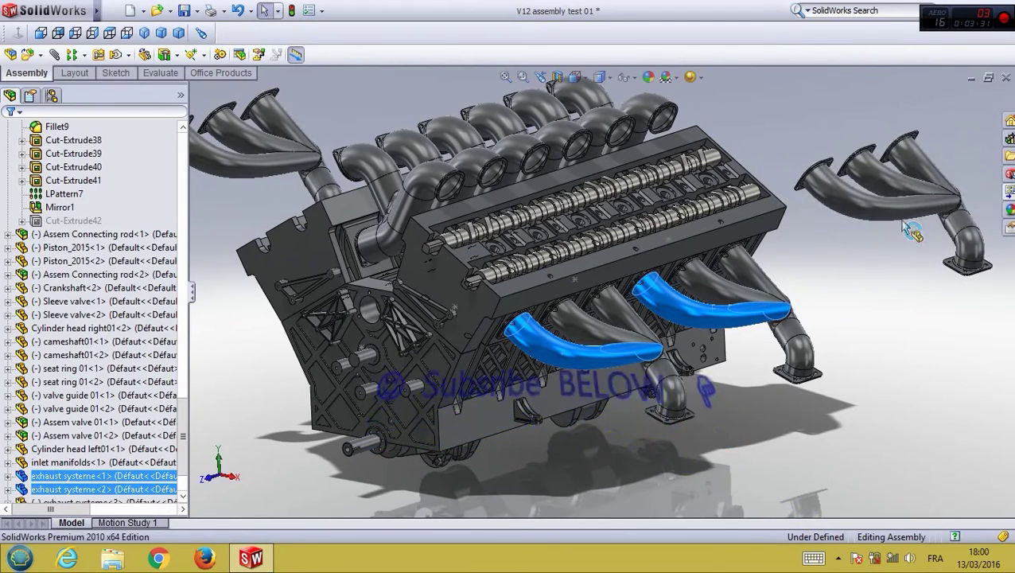
pyautogui.press('Delete')
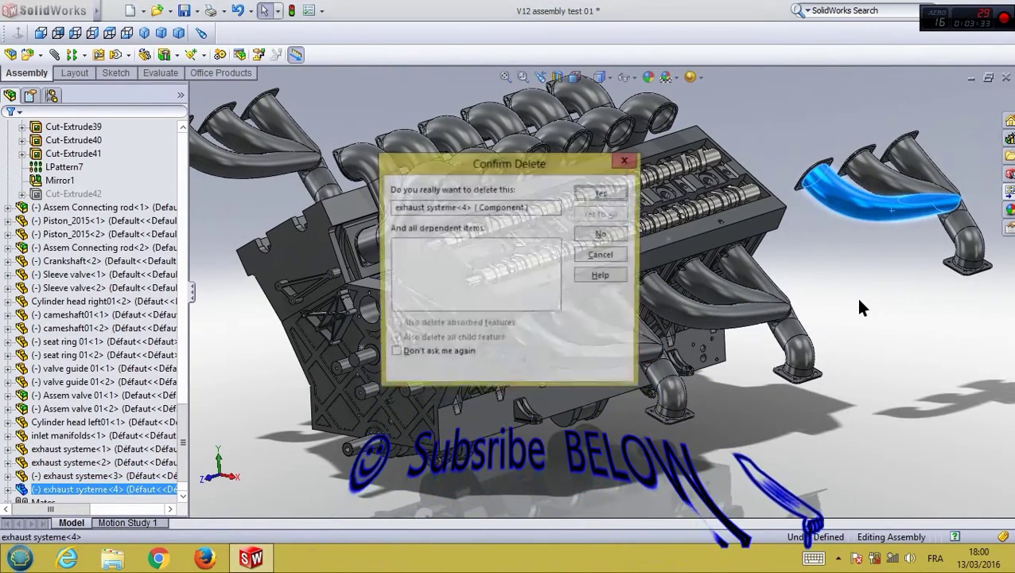
pyautogui.press('Return')
# - Drag the remaining manifold copy over to the left cylinder bank's exhaust ports
pyautogui.moveTo(489, 273); pyautogui.dragTo(547, 273, button='middle')
pyautogui.scroll(3, 547, 272)
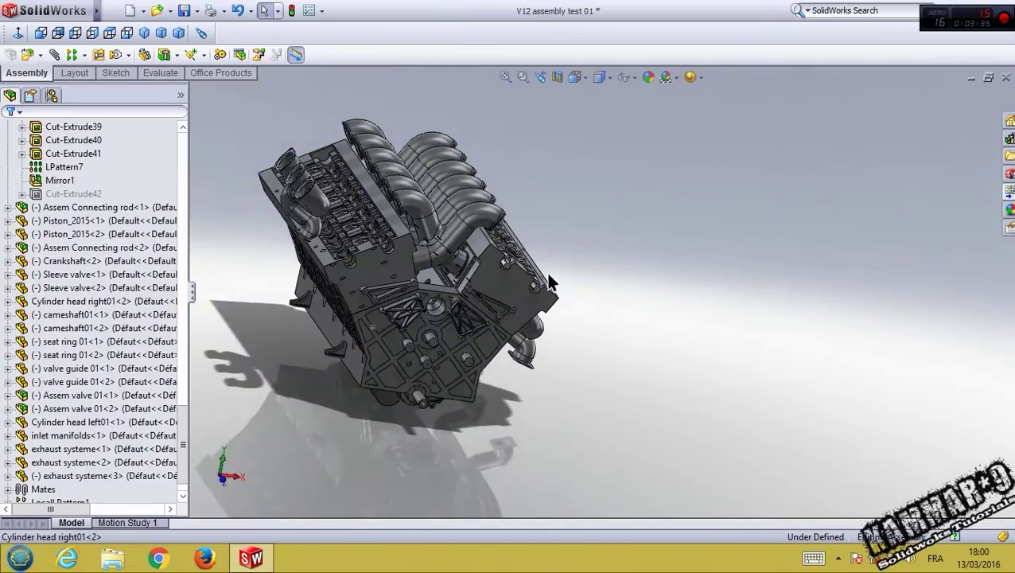
pyautogui.scroll(-5, 316, 230)
pyautogui.moveTo(316, 230); pyautogui.dragTo(419, 219, button='middle')
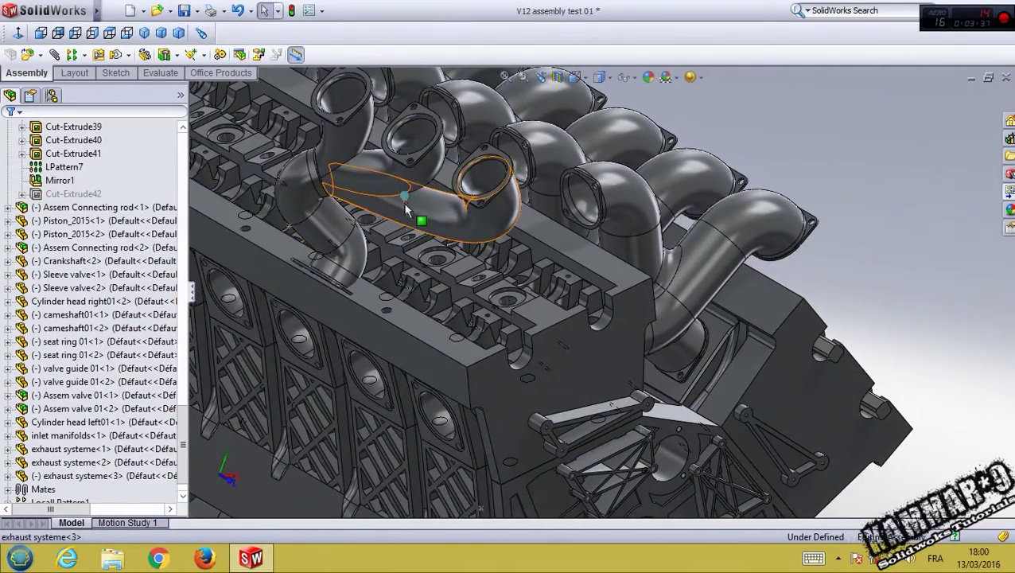
pyautogui.moveTo(419, 220); pyautogui.dragTo(355, 464)
pyautogui.scroll(-2, 382, 394)
pyautogui.moveTo(381, 393); pyautogui.dragTo(402, 358, button='middle')
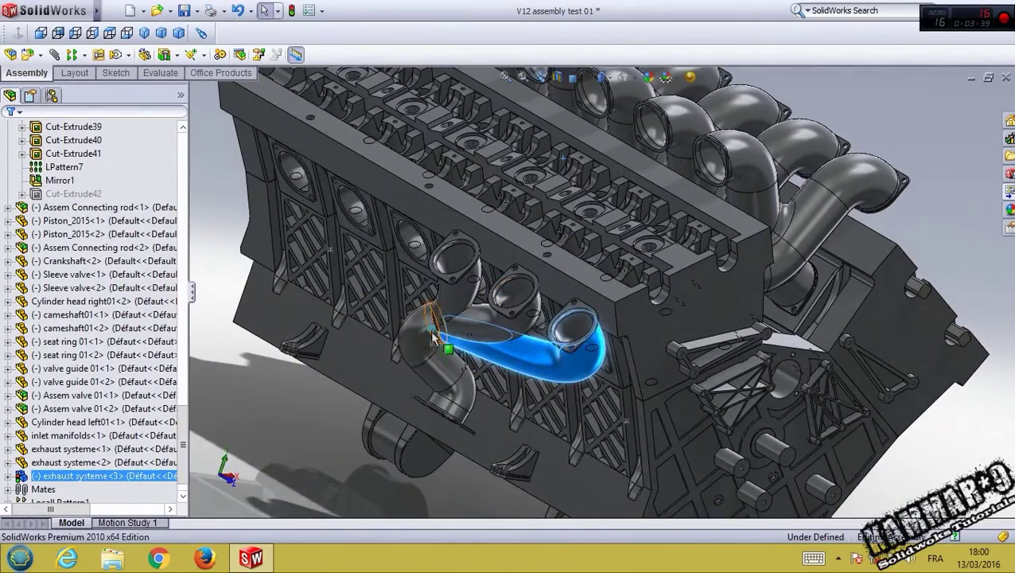
pyautogui.moveTo(434, 338); pyautogui.dragTo(430, 336)
# - Rotate exhaust systeme<3> with Rotate Component to line it up with the left ports
pyautogui.click(128, 55)
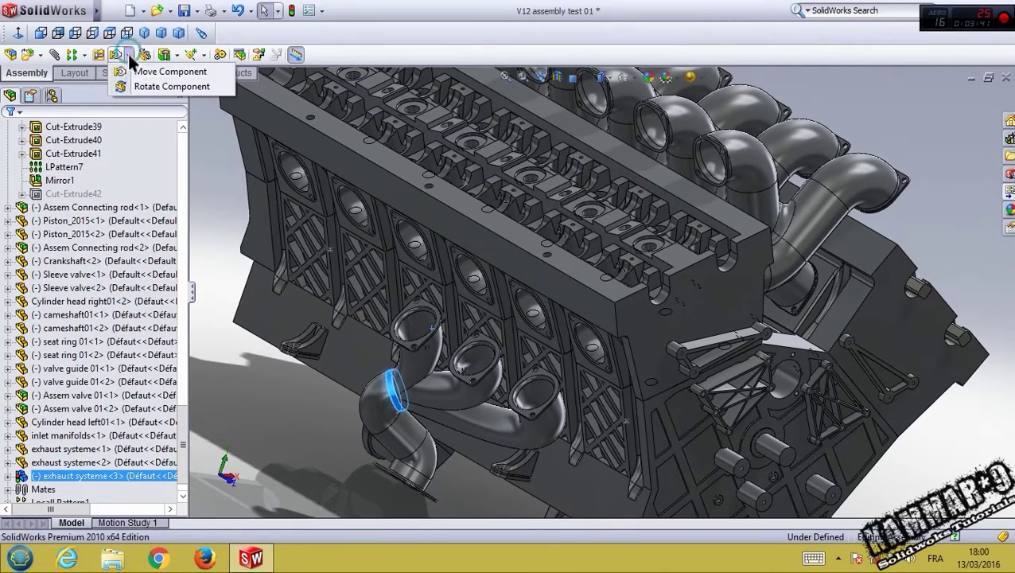
pyautogui.click(154, 85)
pyautogui.moveTo(487, 420); pyautogui.dragTo(493, 417)
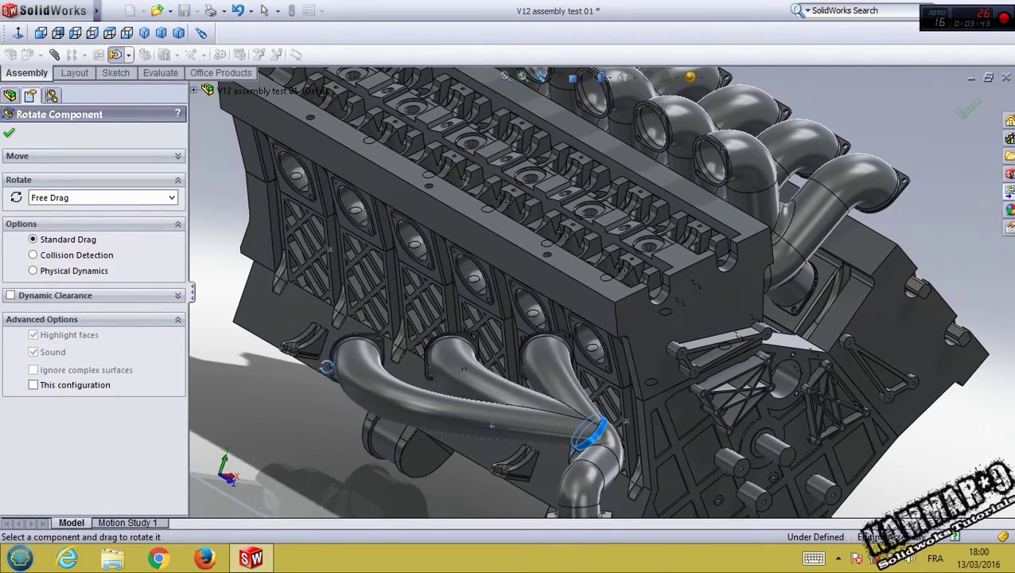
pyautogui.scroll(-3, 493, 416)
pyautogui.moveTo(514, 340); pyautogui.dragTo(484, 348)
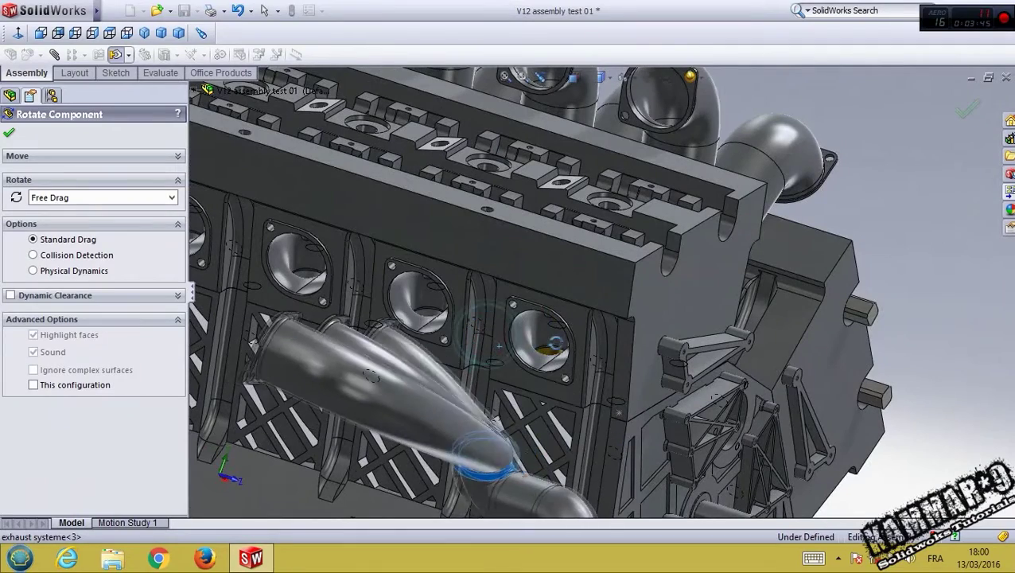
pyautogui.scroll(-2, 483, 347)
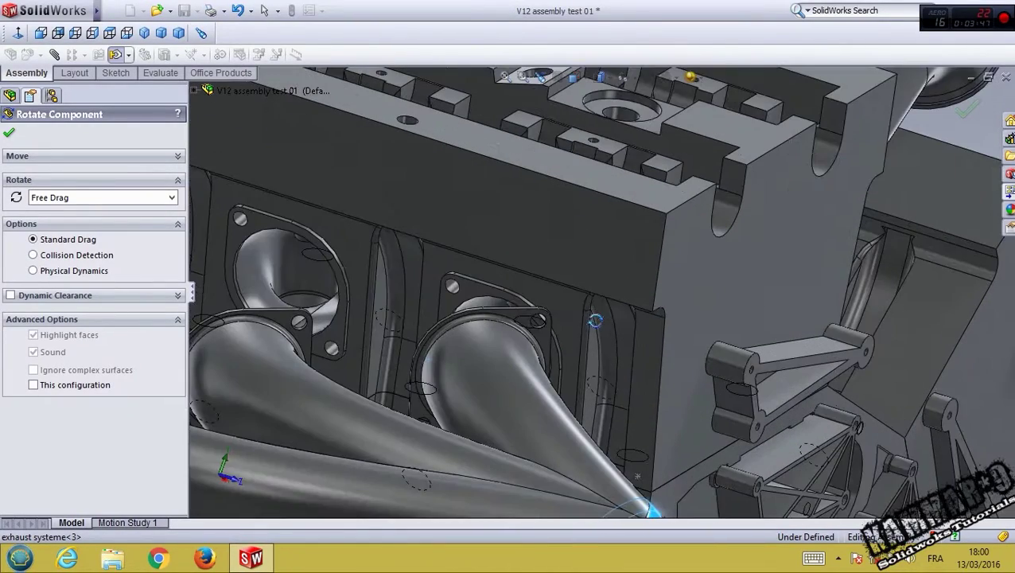
pyautogui.scroll(-2, 396, 276)
pyautogui.click(9, 134)
# - Drag the misfitting manifold copy over the port, then delete it from the assembly
pyautogui.scroll(-2, 522, 324)
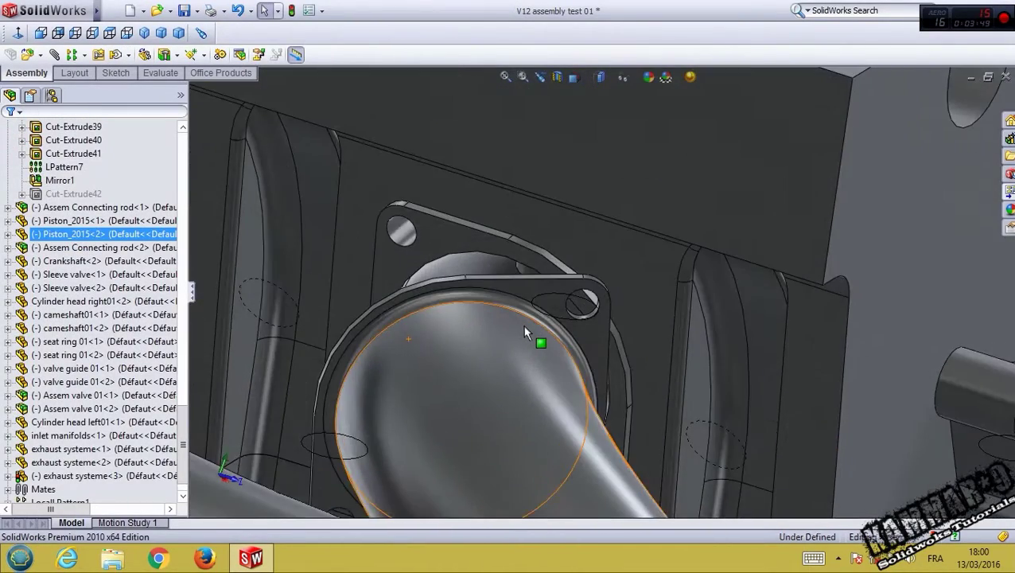
pyautogui.scroll(-2, 493, 294)
pyautogui.scroll(3, 445, 323)
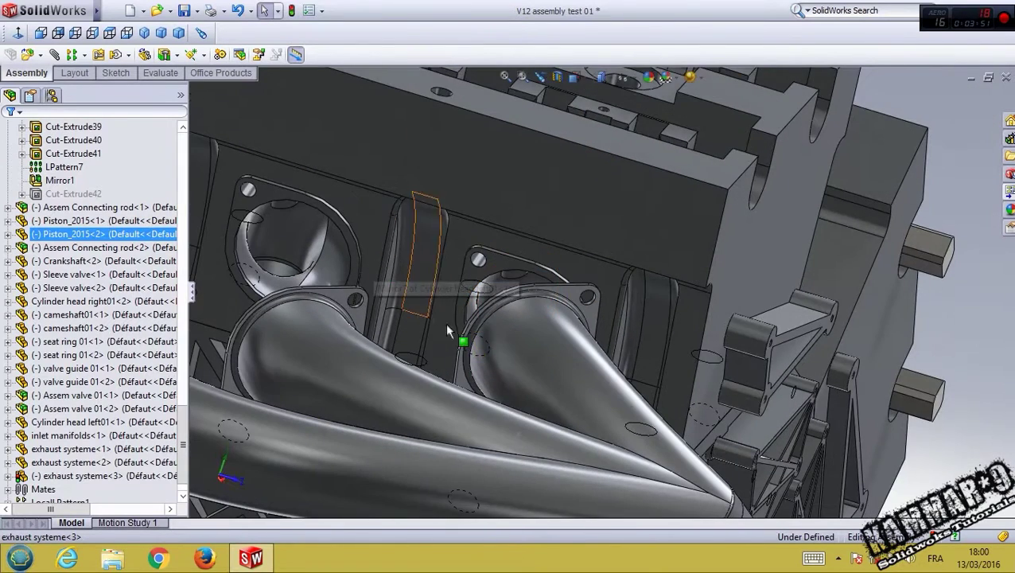
pyautogui.scroll(-2, 510, 335)
pyautogui.scroll(-1, 525, 330)
pyautogui.scroll(-1, 545, 306)
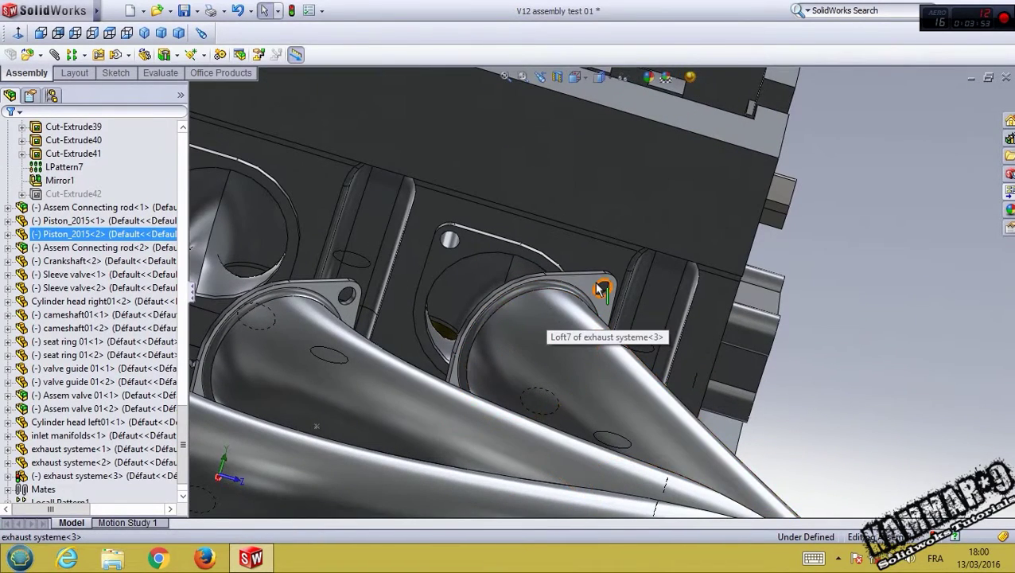
pyautogui.moveTo(599, 285); pyautogui.dragTo(426, 284)
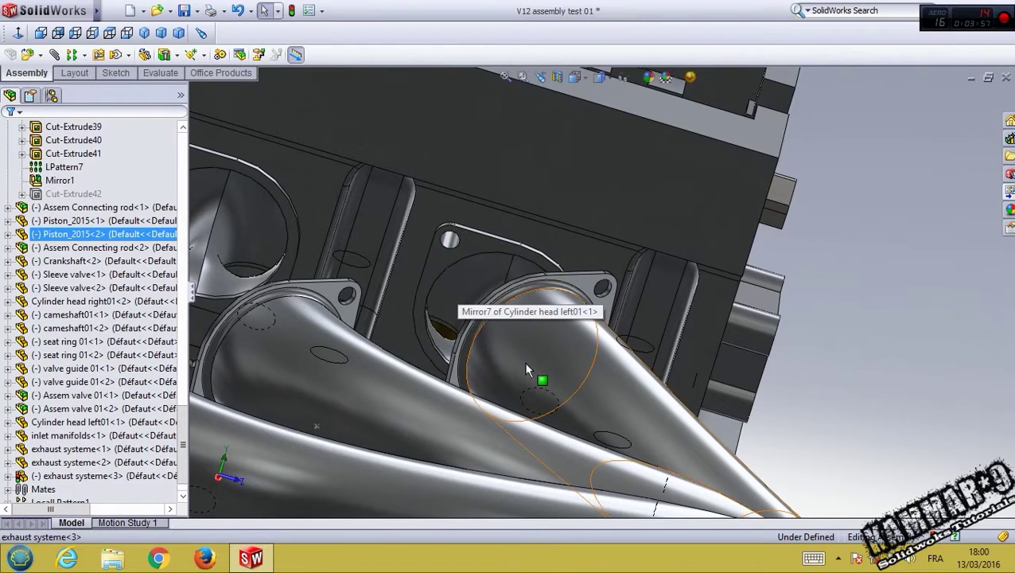
pyautogui.moveTo(426, 283); pyautogui.dragTo(555, 360)
pyautogui.scroll(3, 683, 355)
pyautogui.scroll(2, 684, 355)
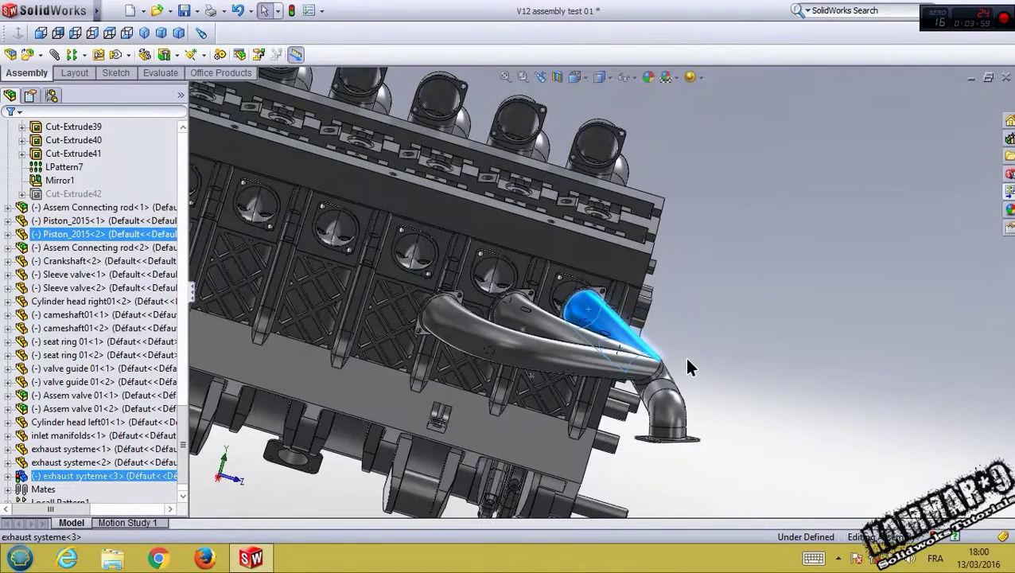
pyautogui.press('Delete')
pyautogui.press('Return')
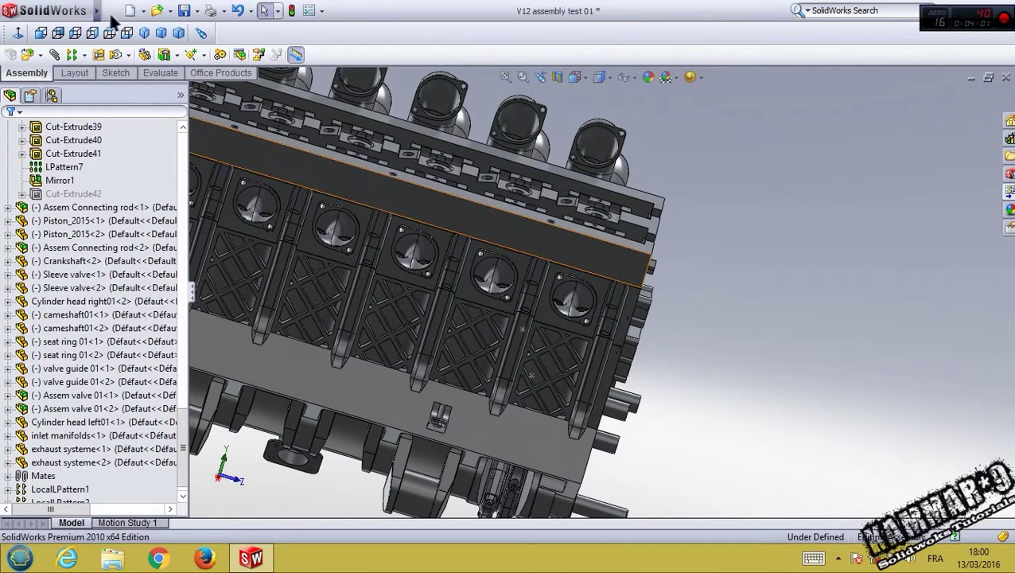
# - Delete the old exhaust systeme 01 file from the Open dialog
pyautogui.click(156, 11)
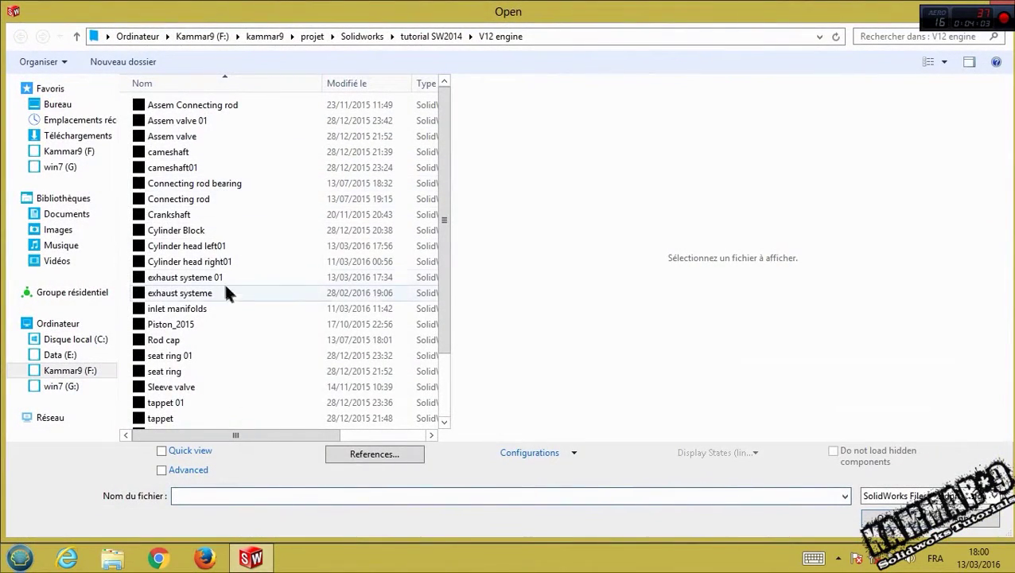
pyautogui.click(211, 290)
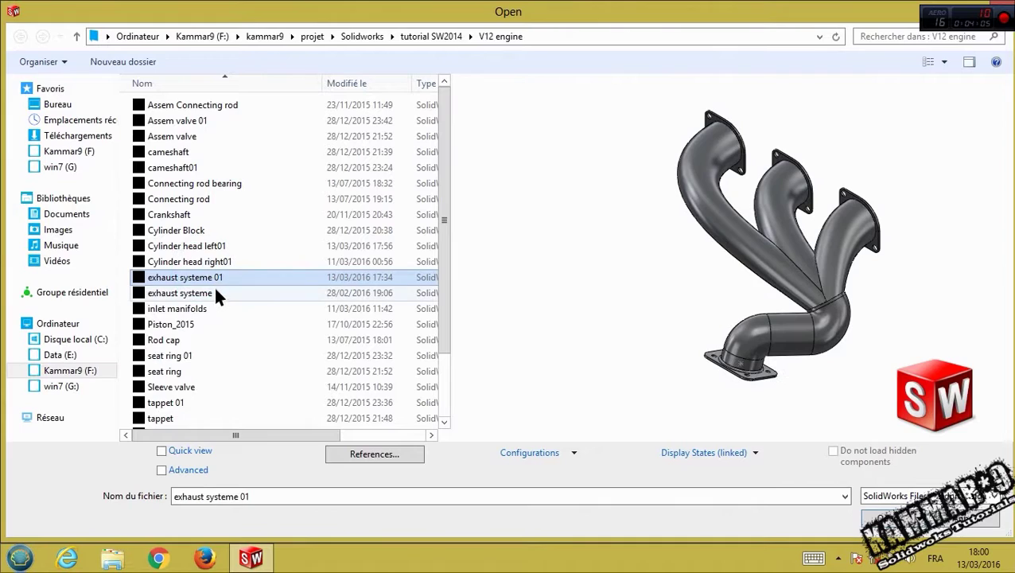
pyautogui.press('Delete')
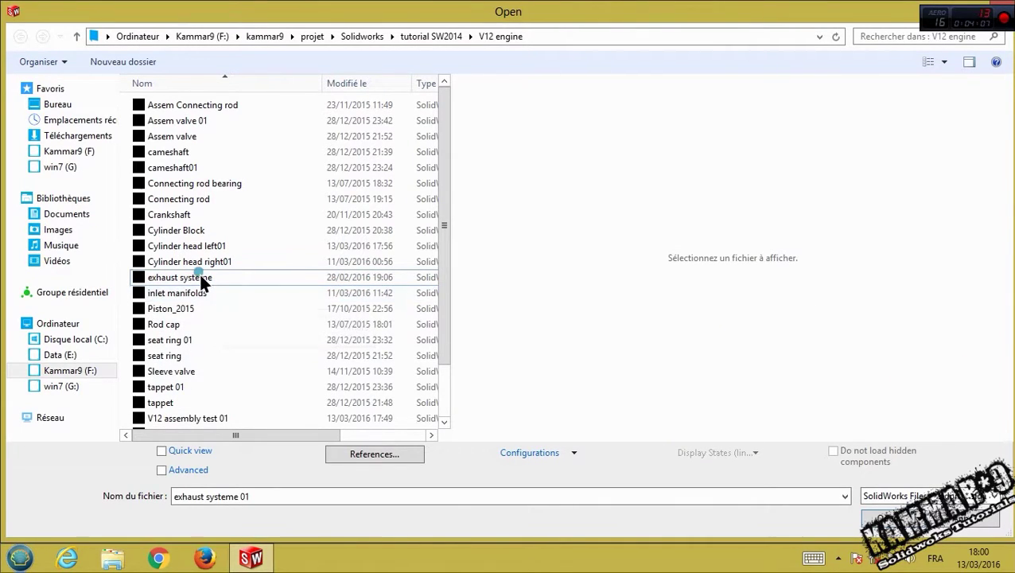
# - Duplicate the exhaust systeme file, rename the copy 'exhaust systeme 02', and select it
pyautogui.click(205, 277)
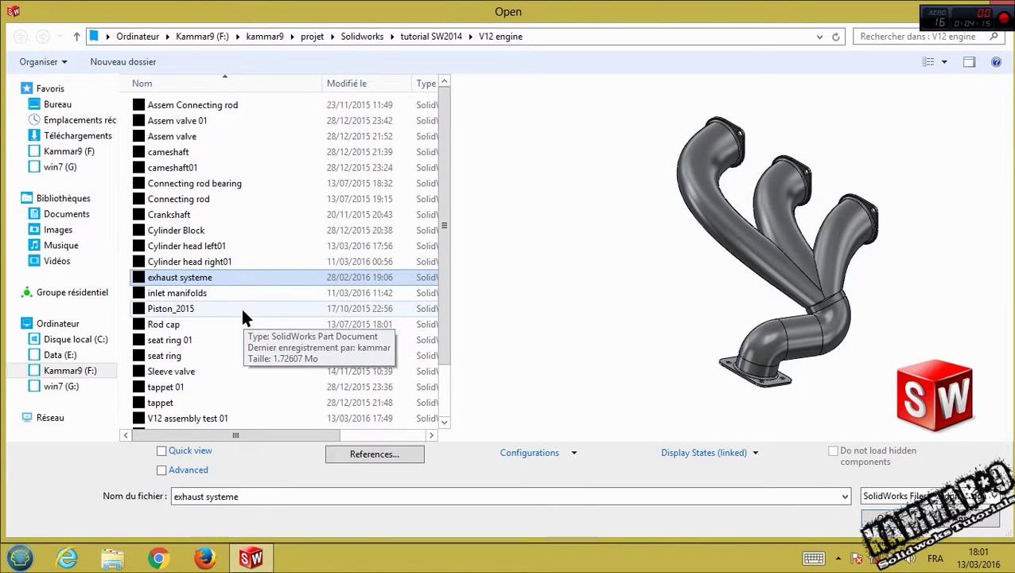
pyautogui.hotkey('ctrl', 'c')
pyautogui.hotkey('ctrl', 'v')
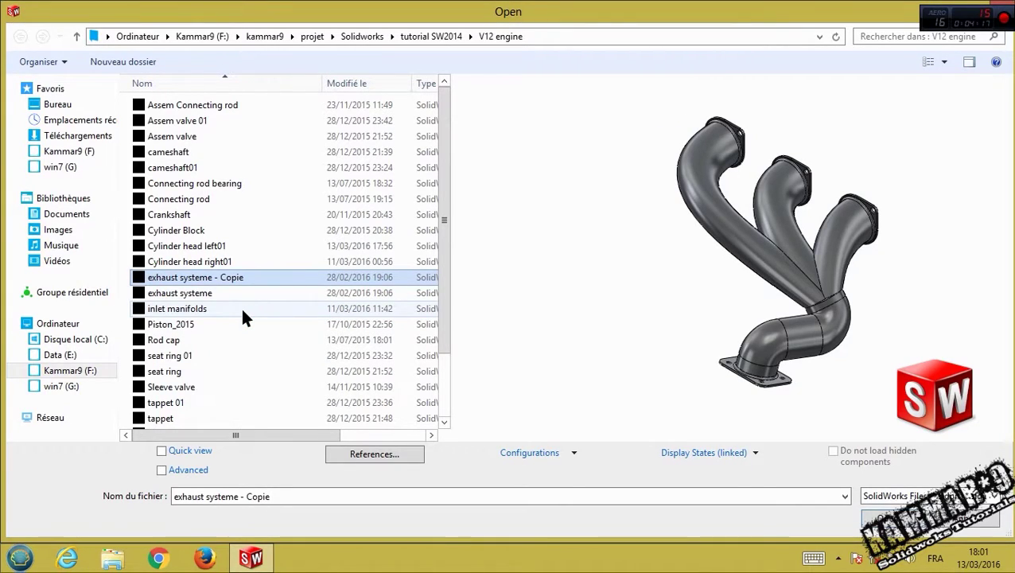
pyautogui.click(239, 277)
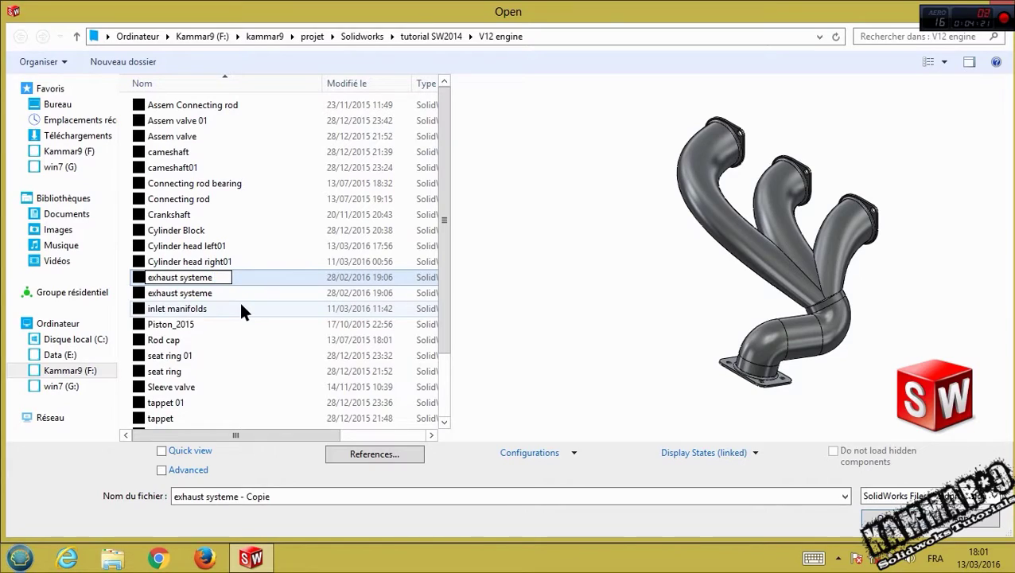
pyautogui.write('02')
pyautogui.press('Return')
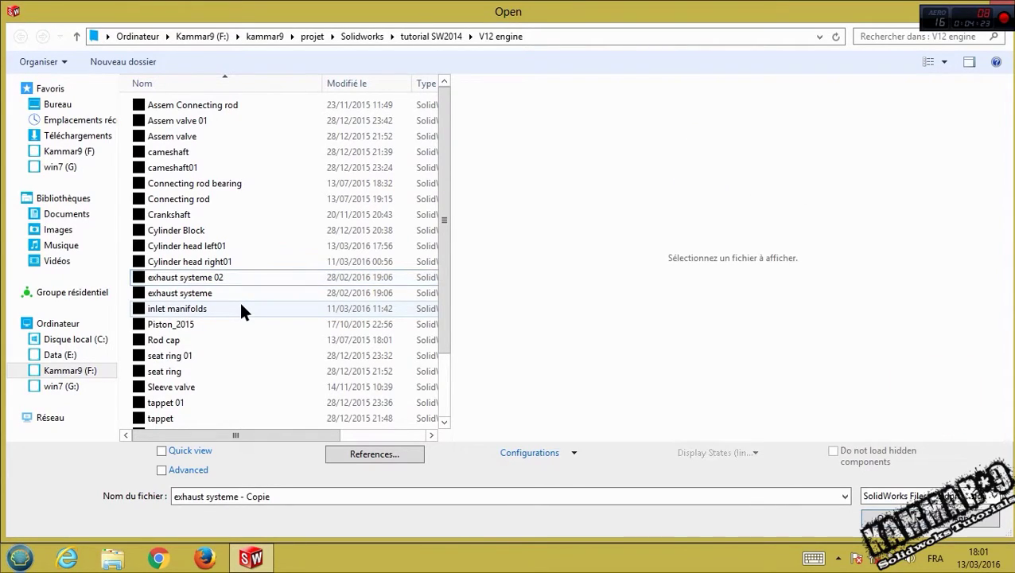
pyautogui.click(213, 273)
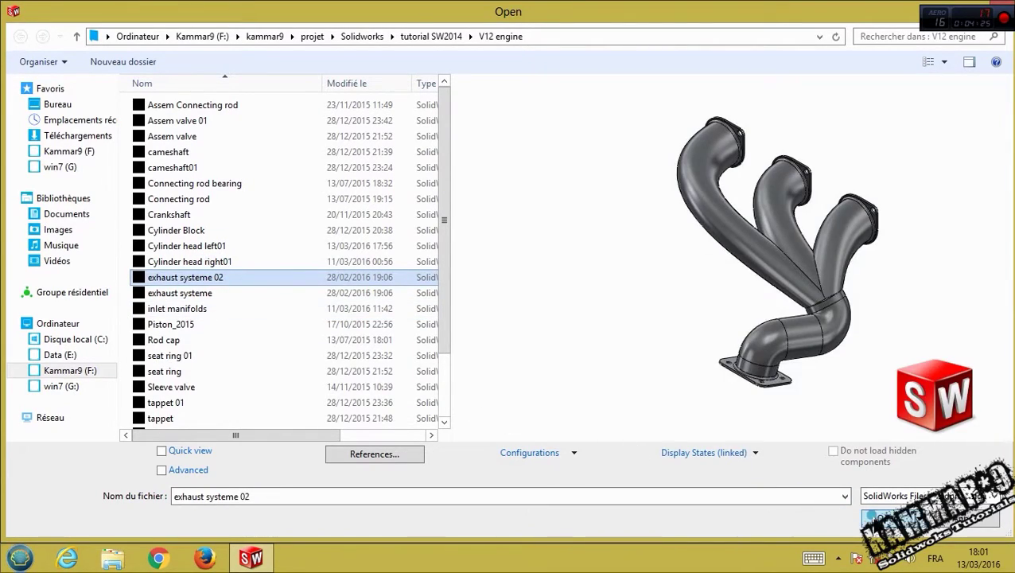
pyautogui.click(883, 518)
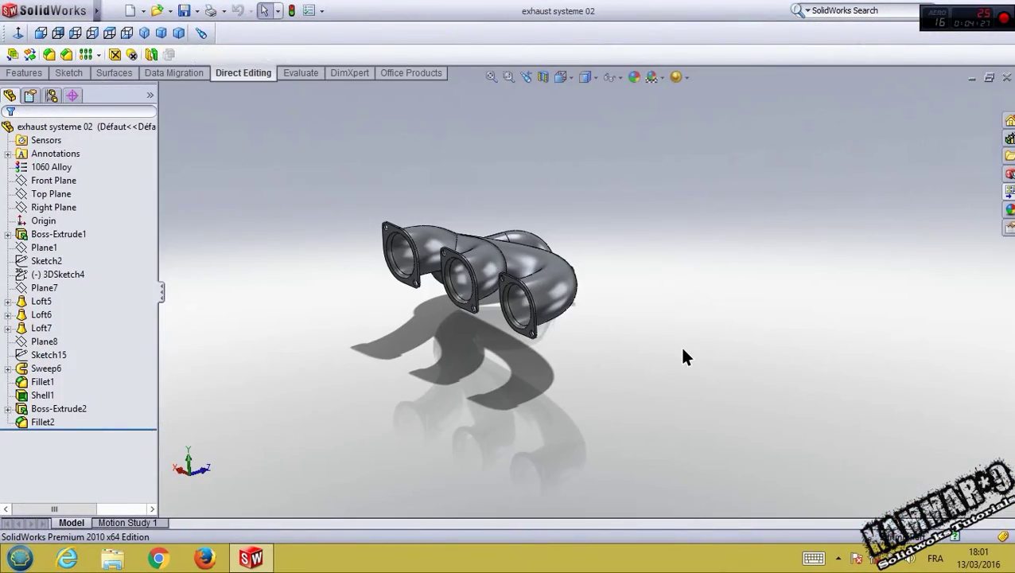
# - Edit Boss-Extrude1's flange sketch face-on and pick the top-right bolt-hole centre point
pyautogui.scroll(-3, 464, 281)
pyautogui.moveTo(513, 274)
pyautogui.mouseDown(button='middle')
pyautogui.moveTo(390, 294)
pyautogui.moveTo(408, 345)
pyautogui.moveTo(540, 163)
pyautogui.moveTo(449, 188)
pyautogui.moveTo(462, 219)
pyautogui.moveTo(721, 245)
pyautogui.mouseUp(button='middle')
pyautogui.scroll(-3, 637, 235)
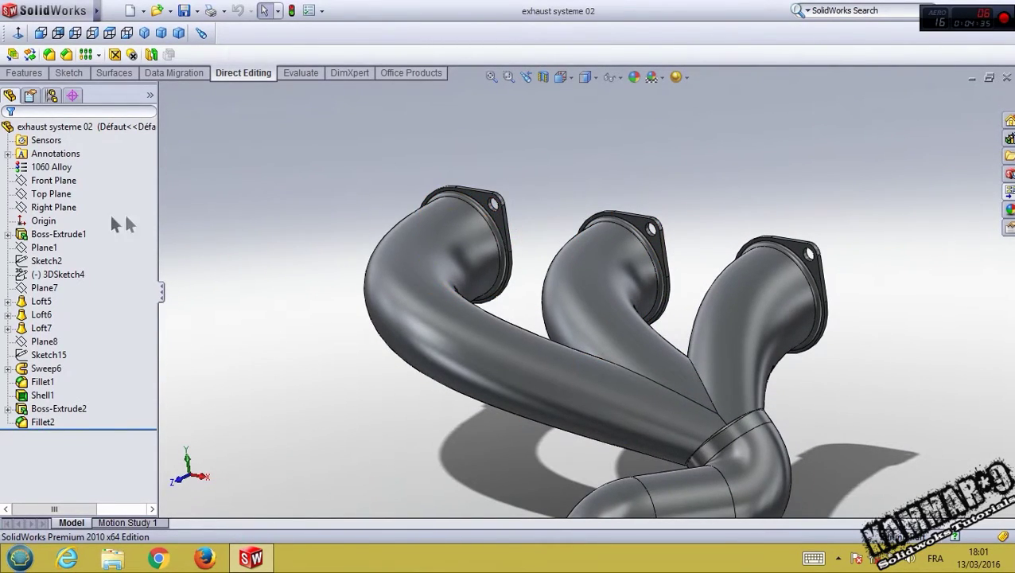
pyautogui.click(63, 233)
pyautogui.click(99, 193)
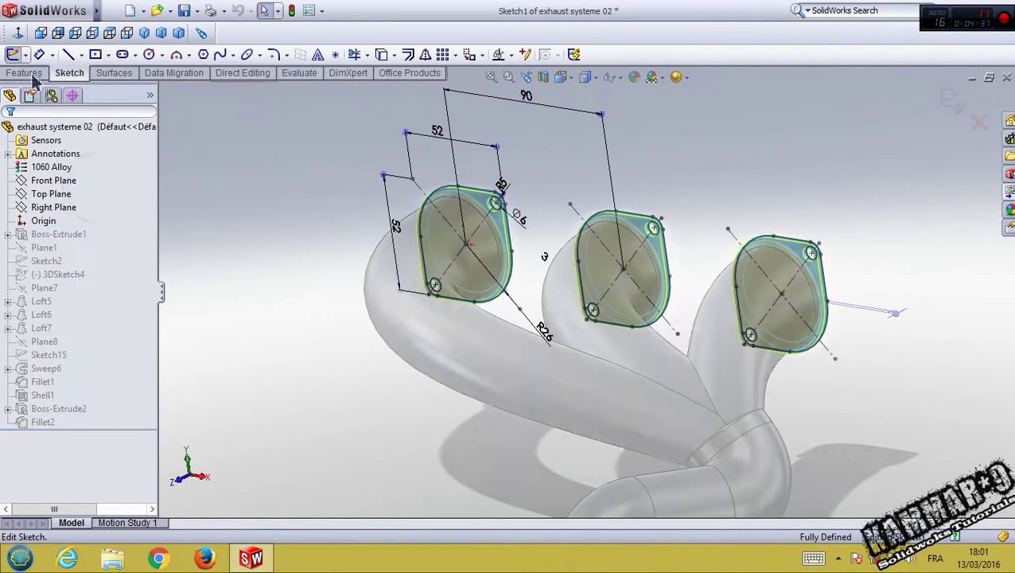
pyautogui.click(17, 33)
pyautogui.scroll(-2, 502, 285)
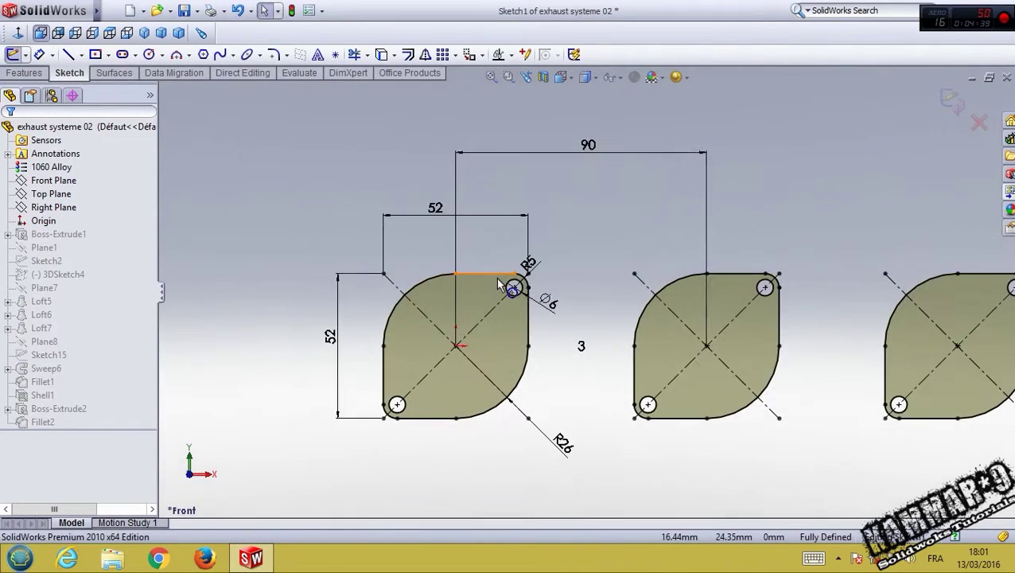
pyautogui.scroll(-1, 509, 330)
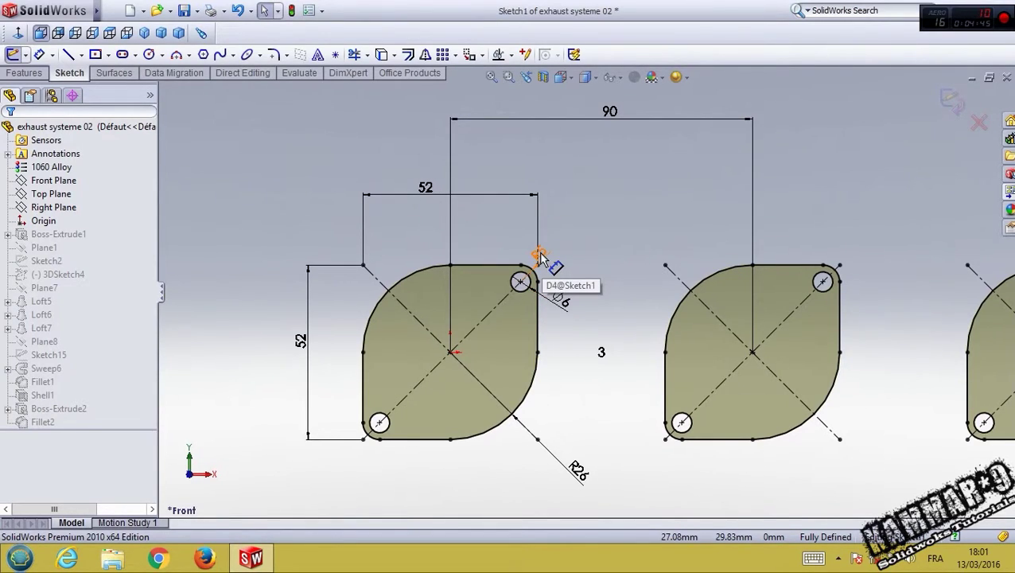
pyautogui.scroll(-2, 540, 256)
pyautogui.click(521, 287)
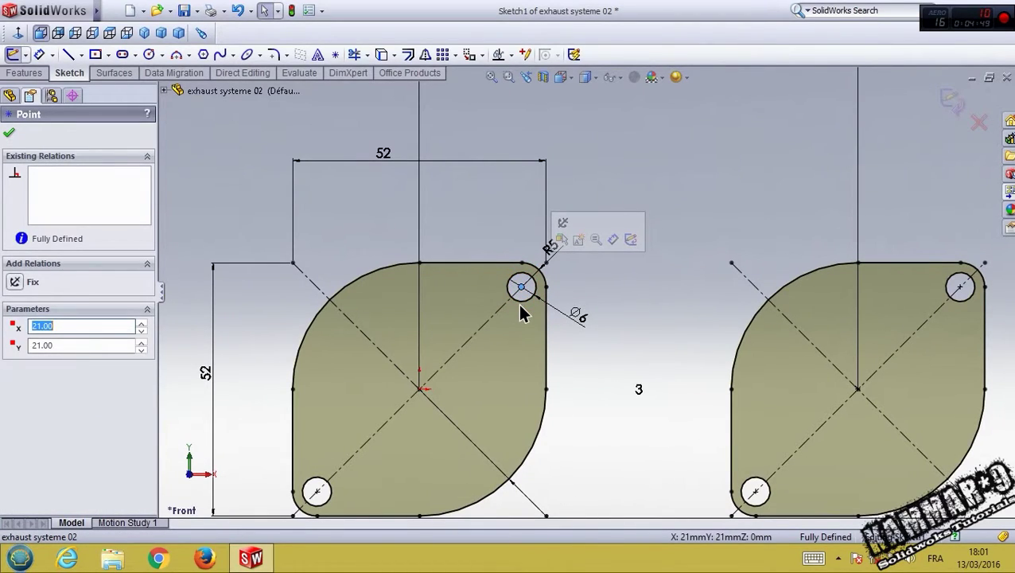
# - Swap the flange corner radii: large corner becomes R5, small corner becomes R26
pyautogui.press('z')
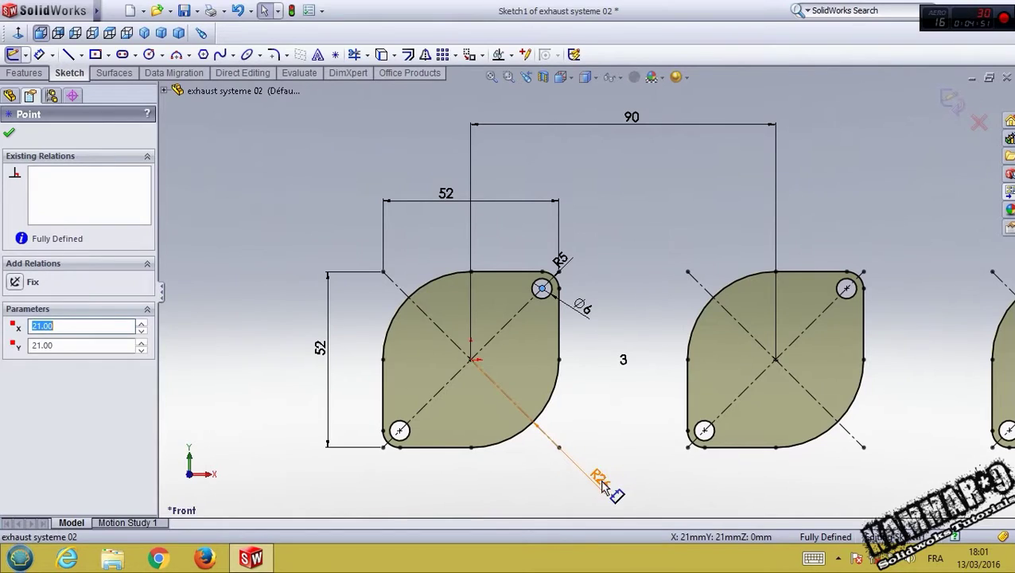
pyautogui.click(603, 484)
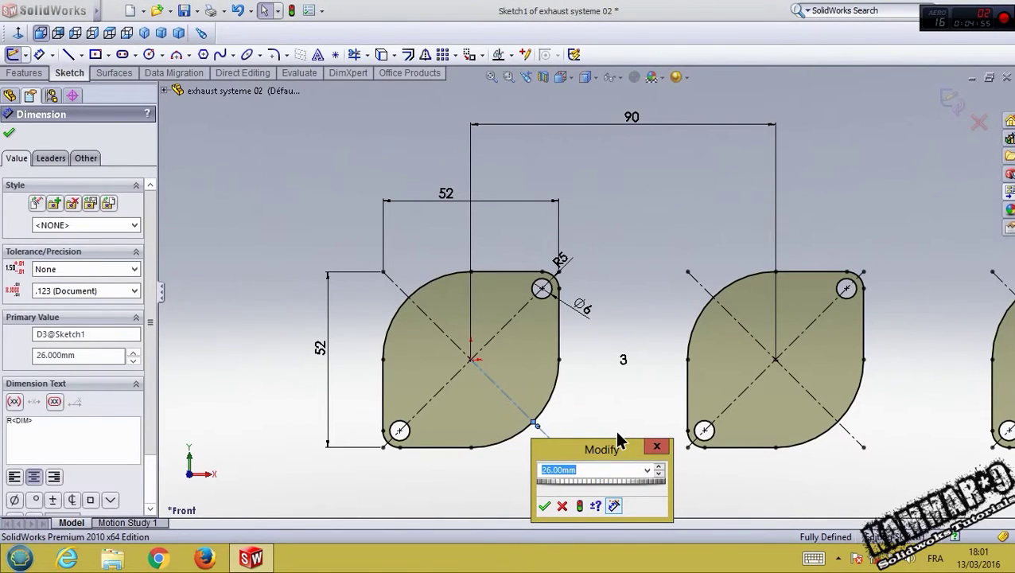
pyautogui.press('Return')
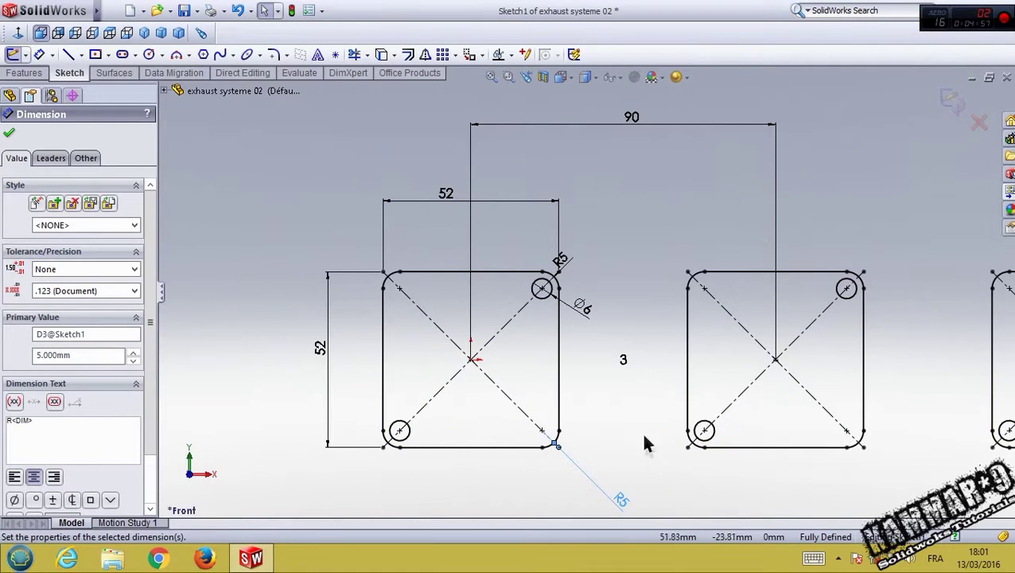
pyautogui.doubleClick(561, 267)
pyautogui.write('26')
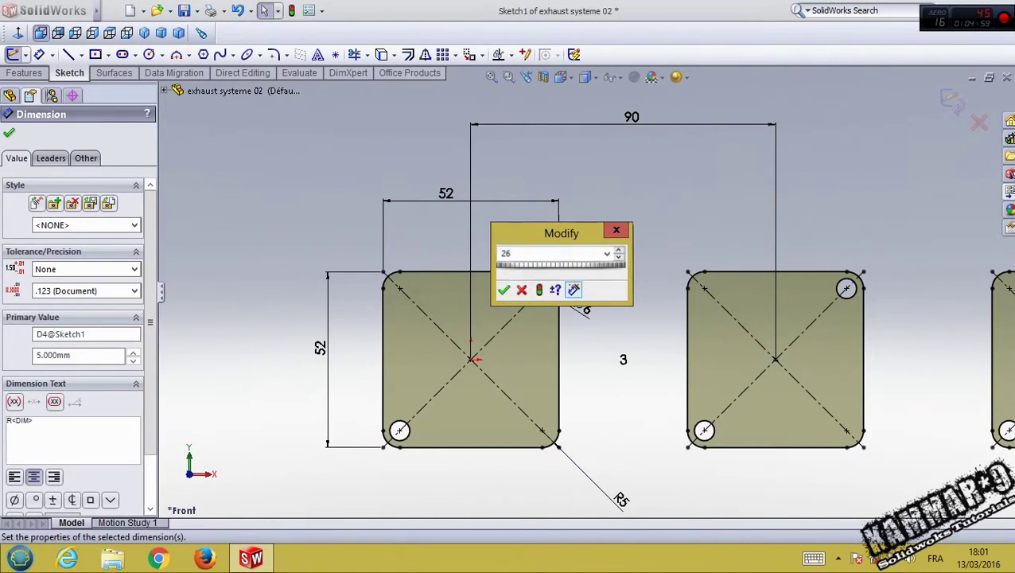
pyautogui.press('Return')
pyautogui.scroll(-3, 535, 370)
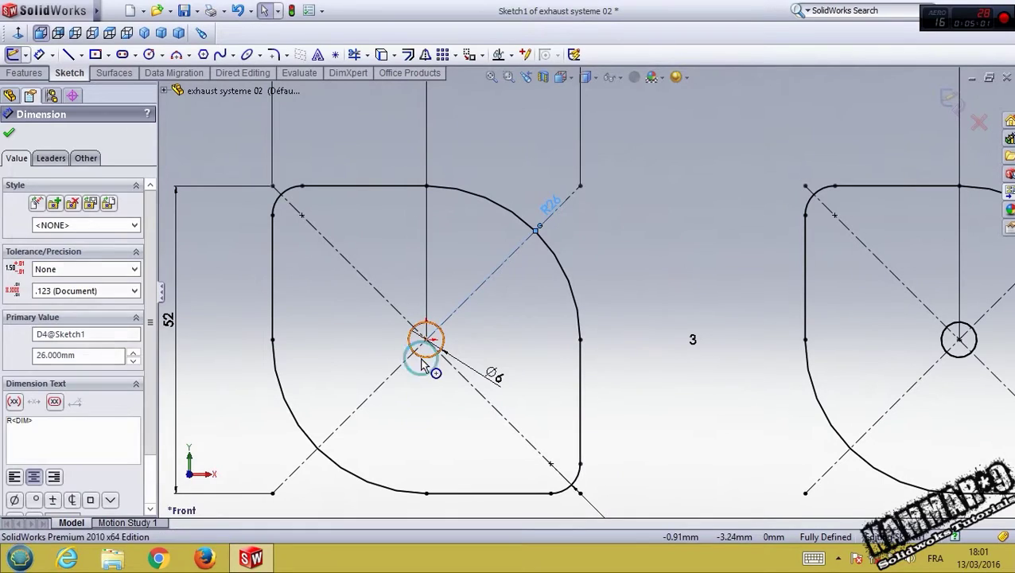
# - Delete the old bolt-hole circles from the flange sketch
pyautogui.click(420, 360)
pyautogui.press('Delete')
pyautogui.click(444, 288)
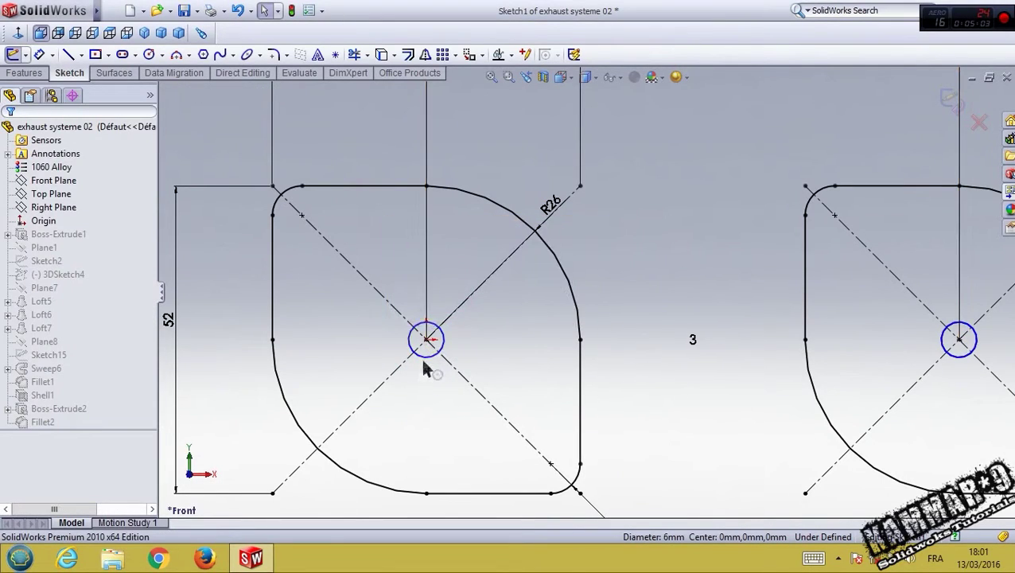
pyautogui.click(420, 362)
pyautogui.press('Delete')
pyautogui.scroll(3, 517, 398)
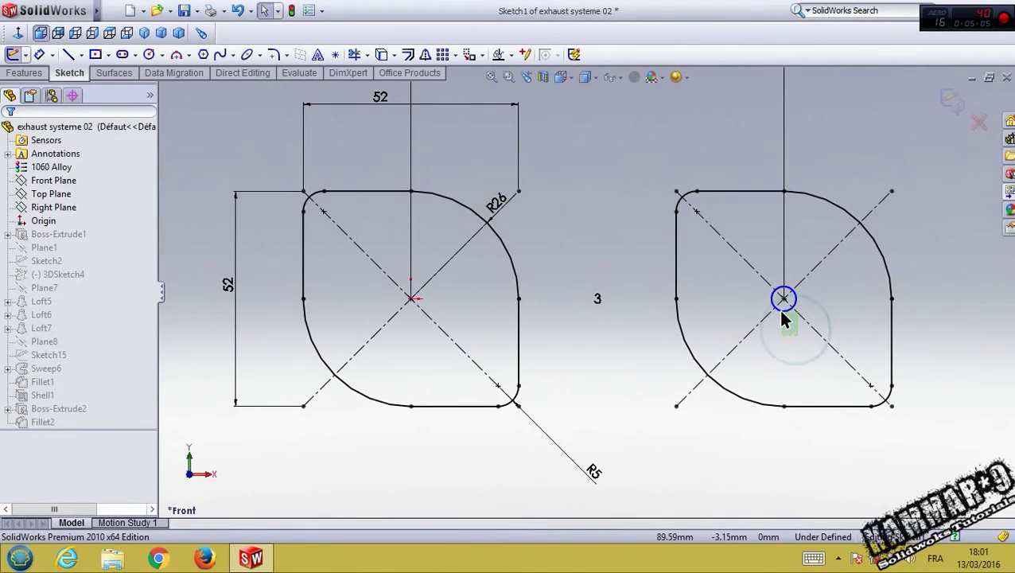
pyautogui.click(783, 313)
pyautogui.press('Delete')
pyautogui.hotkey('ctrl', 'z')
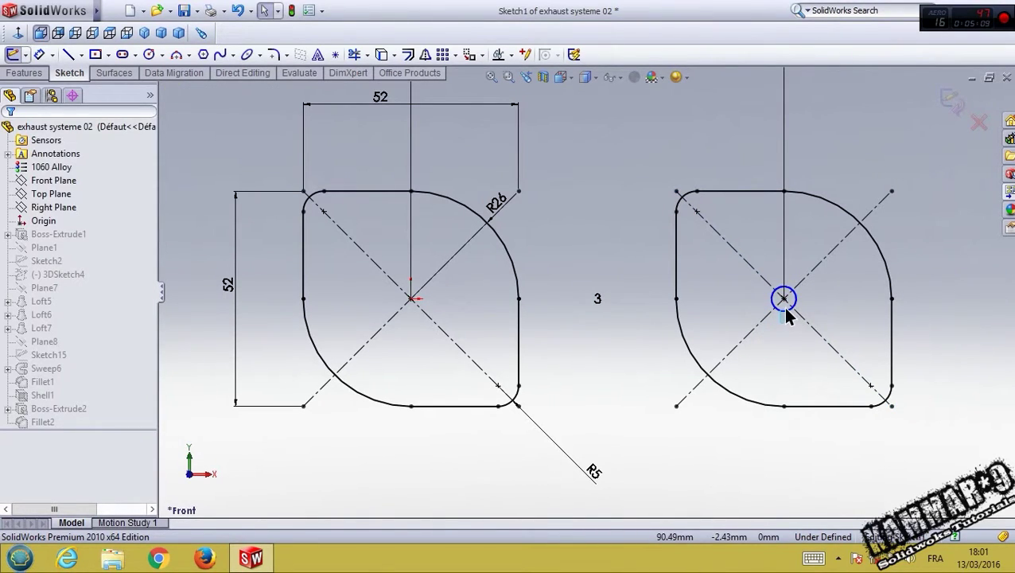
pyautogui.scroll(3, 783, 313)
pyautogui.scroll(-3, 854, 315)
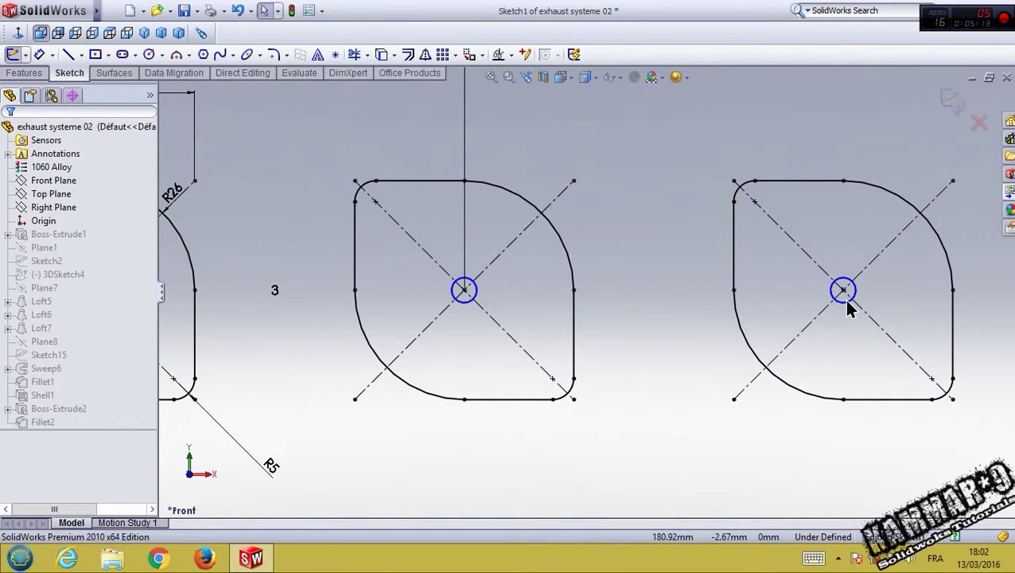
pyautogui.scroll(-3, 840, 305)
pyautogui.click(783, 295)
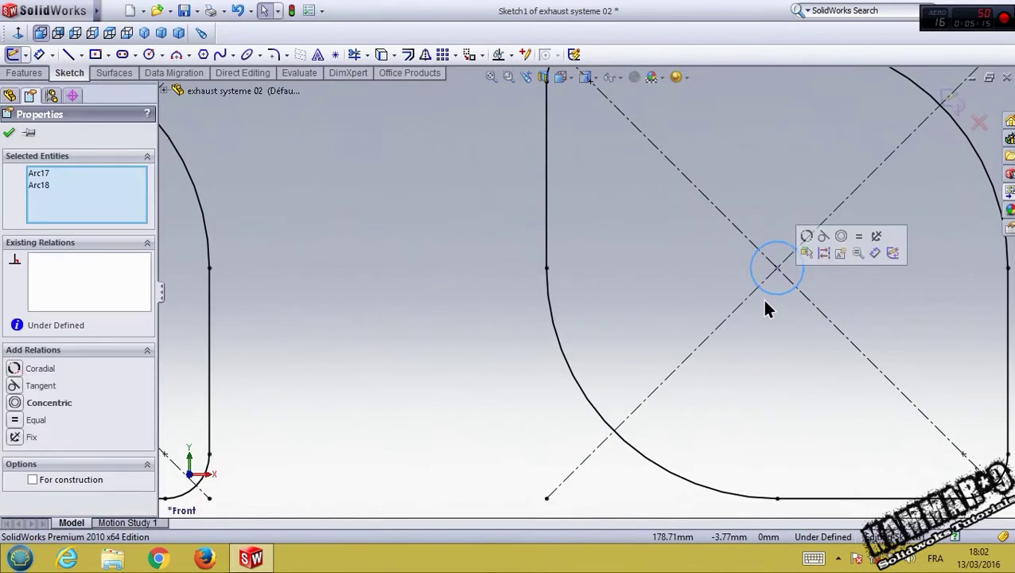
pyautogui.scroll(3, 756, 334)
pyautogui.scroll(-3, 470, 301)
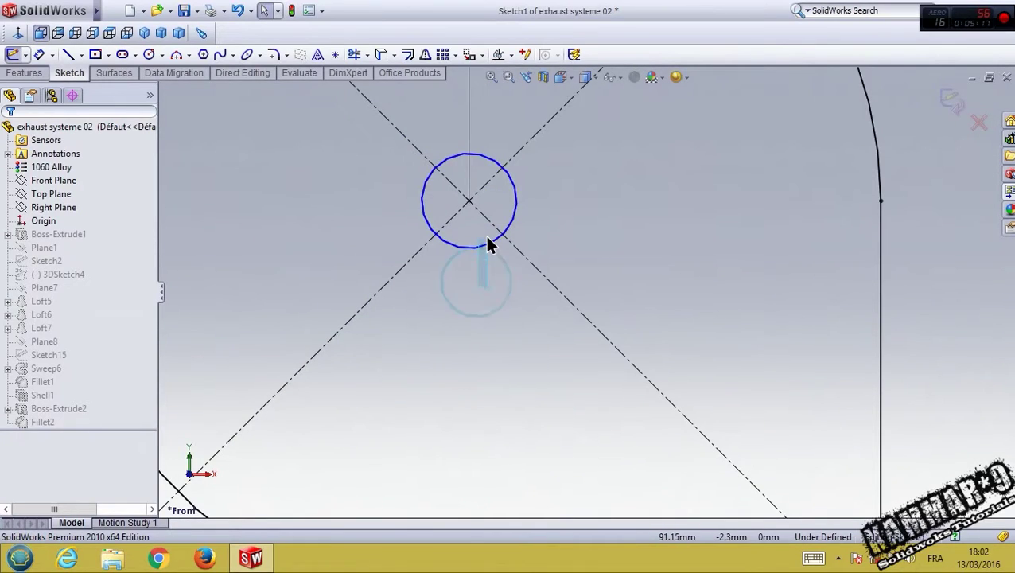
pyautogui.click(436, 241)
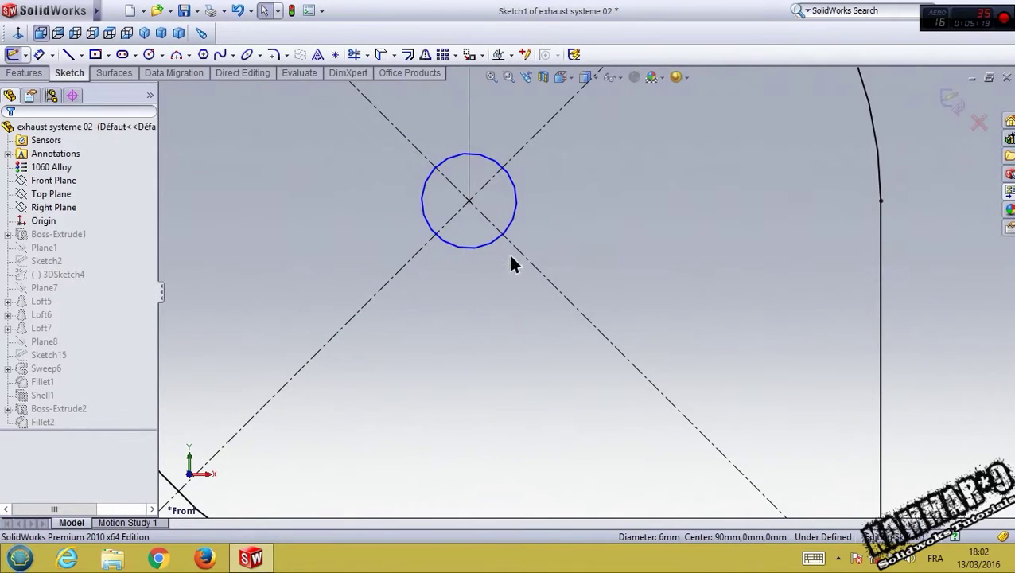
pyautogui.scroll(5, 482, 290)
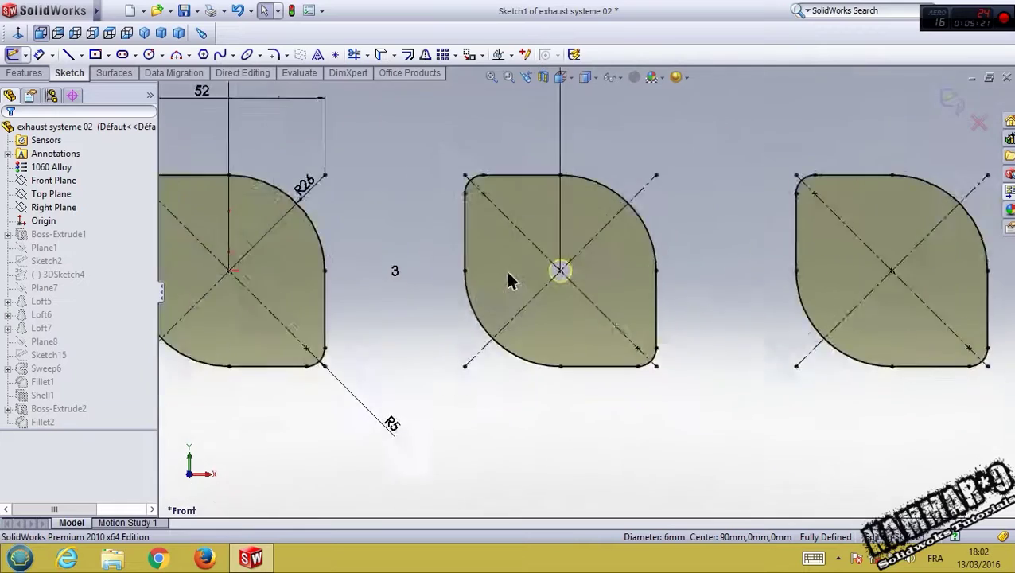
pyautogui.scroll(2, 510, 280)
pyautogui.scroll(-3, 318, 254)
pyautogui.scroll(-2, 389, 203)
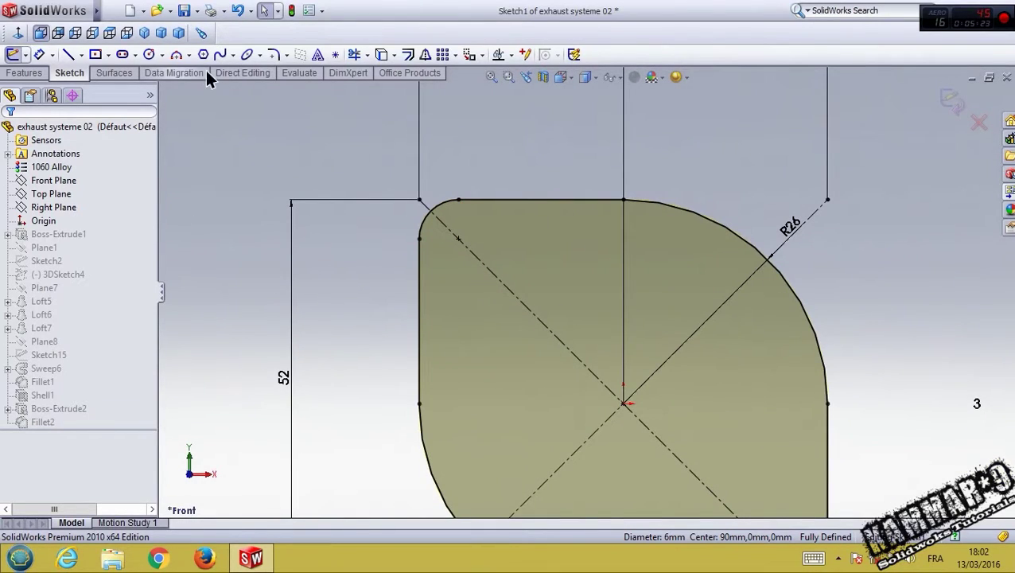
# - Draw two hole circles at the flange's top-left and bottom-right corners
pyautogui.click(149, 54)
pyautogui.click(458, 237)
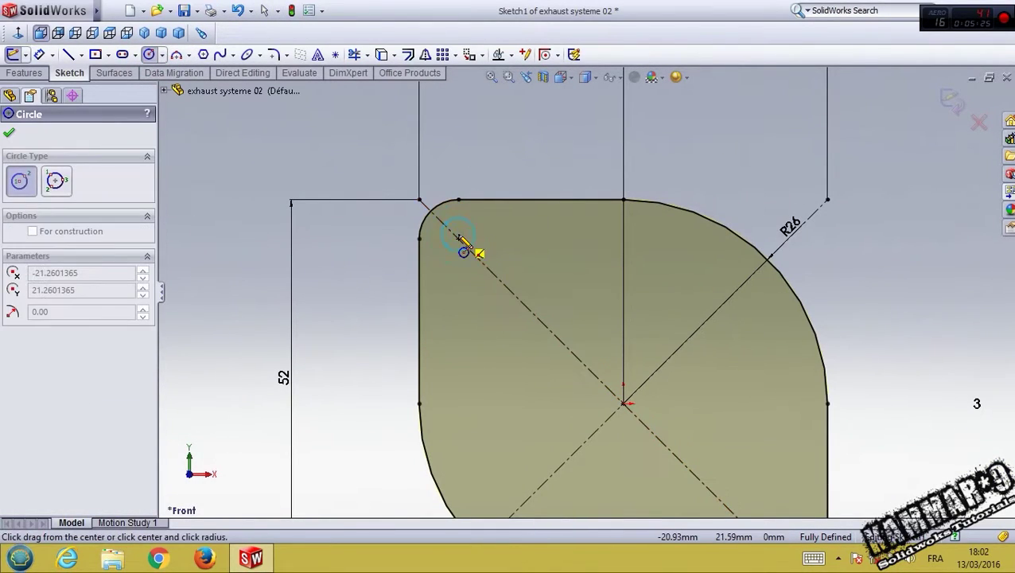
pyautogui.press('Escape')
pyautogui.click(148, 59)
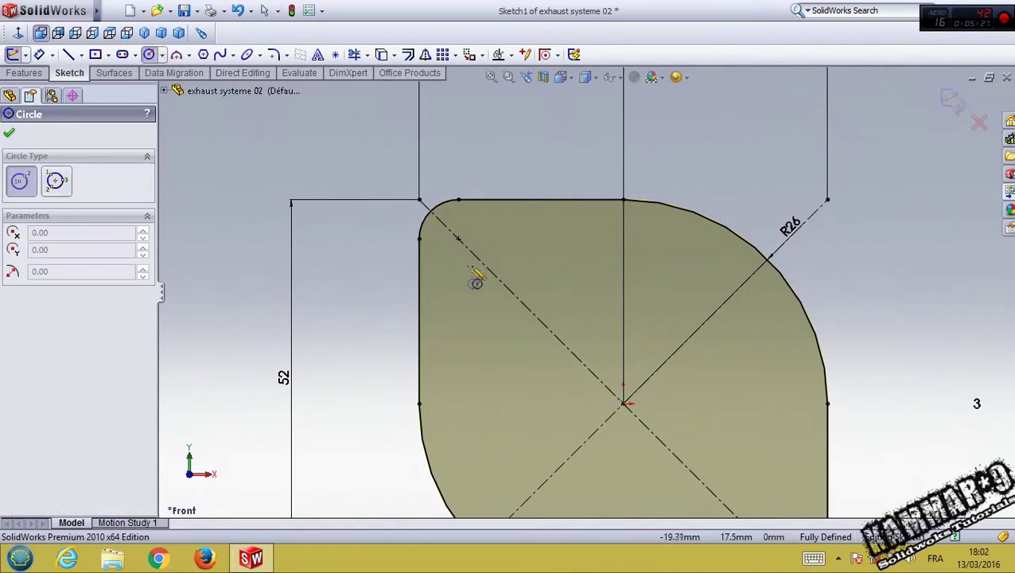
pyautogui.click(459, 237)
pyautogui.click(517, 253)
pyautogui.scroll(2, 549, 302)
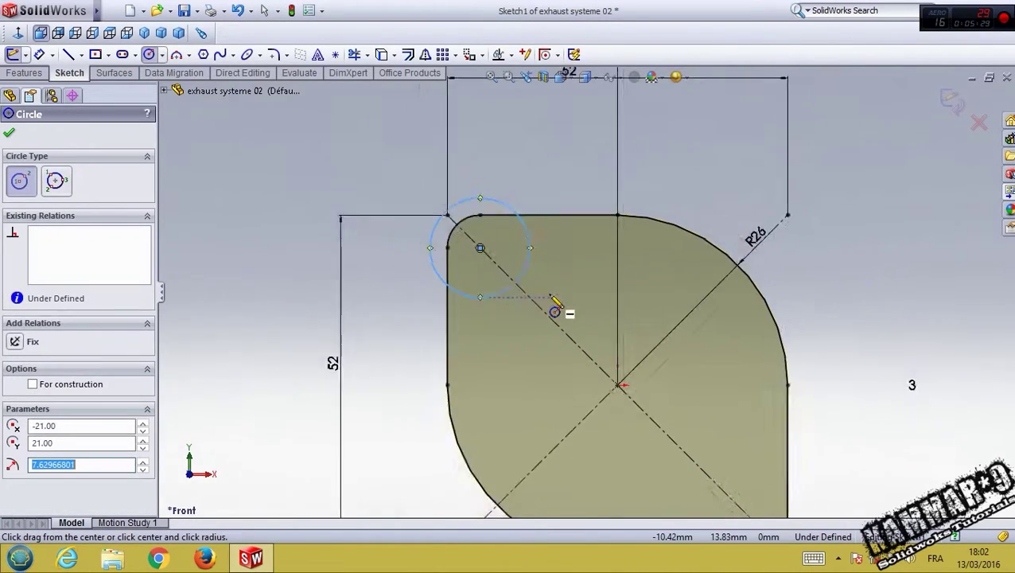
pyautogui.click(705, 446)
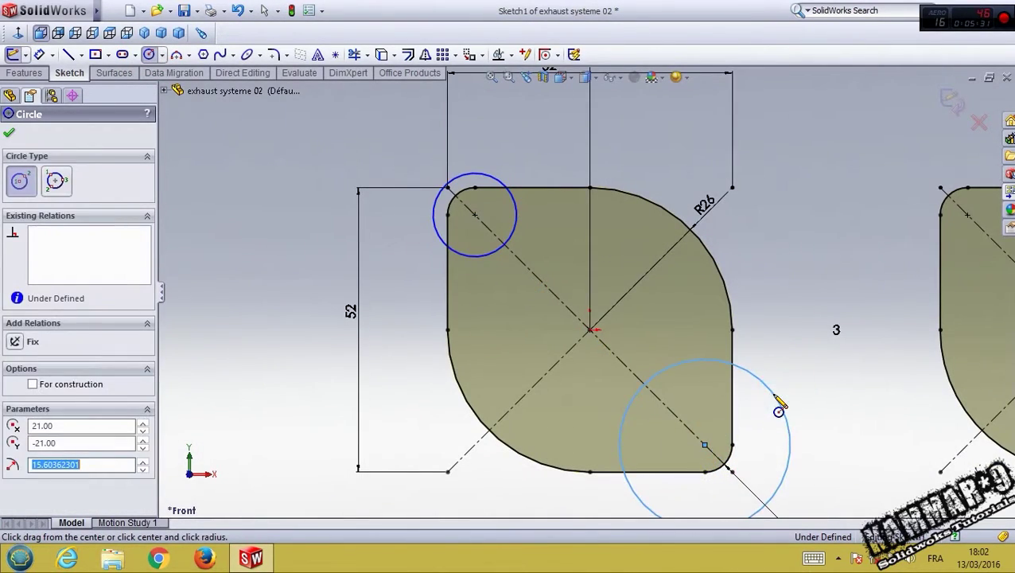
pyautogui.press('Escape')
# - Make the two hole circles Equal and dimension their diameter to 6 mm
pyautogui.keyDown('ctrl'); pyautogui.click(515, 228); pyautogui.keyUp('ctrl')
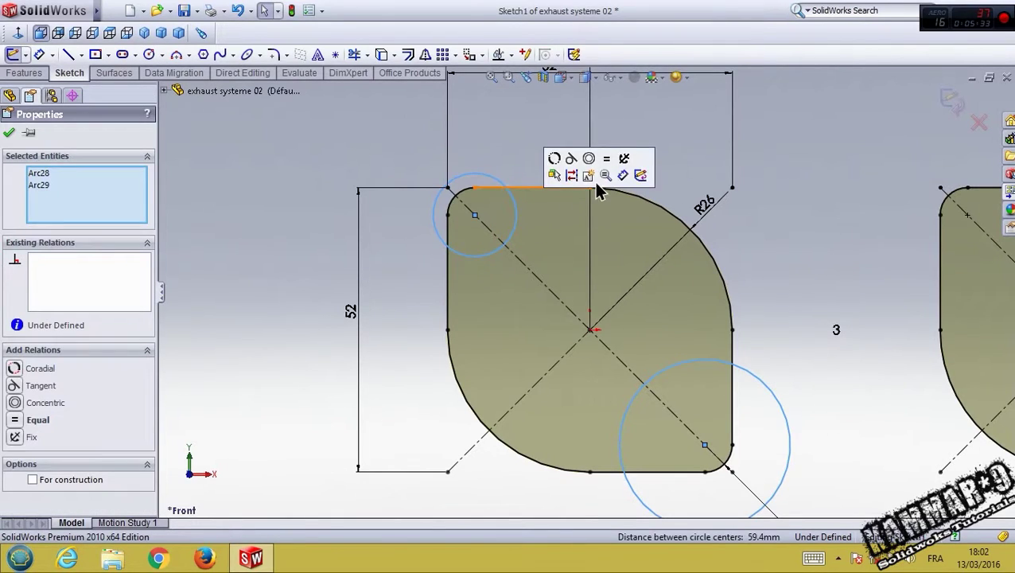
pyautogui.click(604, 159)
pyautogui.click(360, 320)
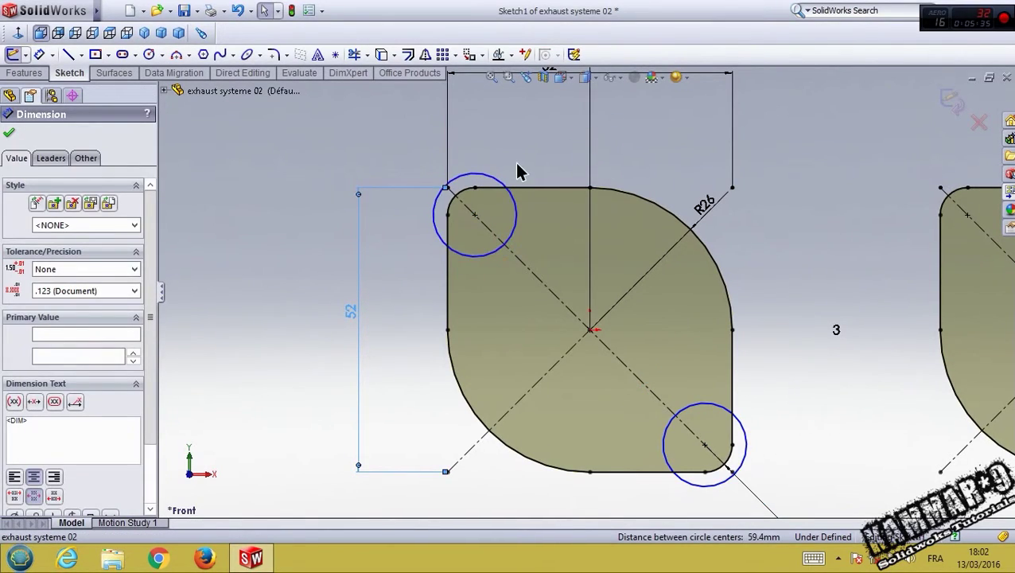
pyautogui.click(499, 187)
pyautogui.click(516, 163)
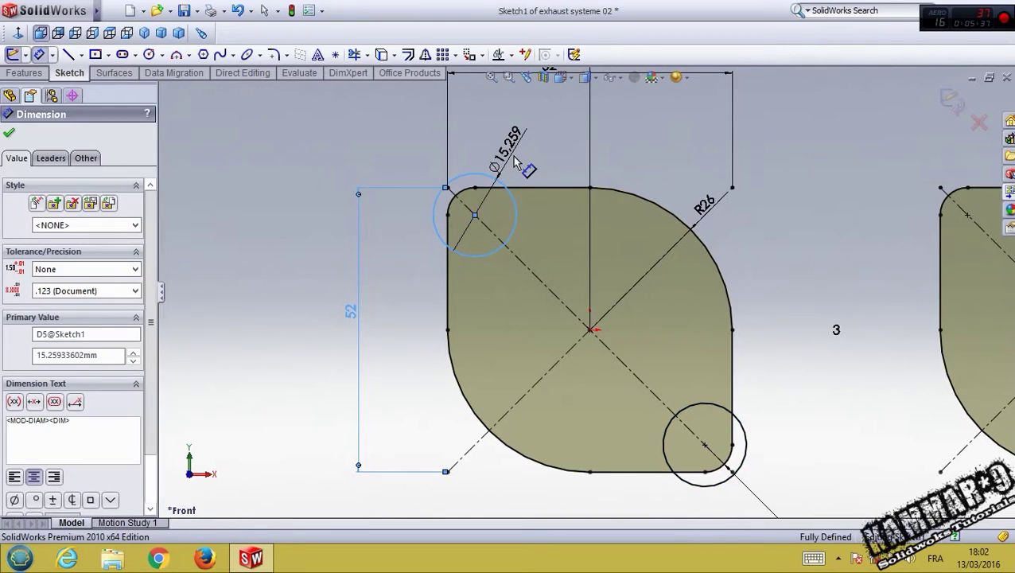
pyautogui.write('6')
pyautogui.press('Return')
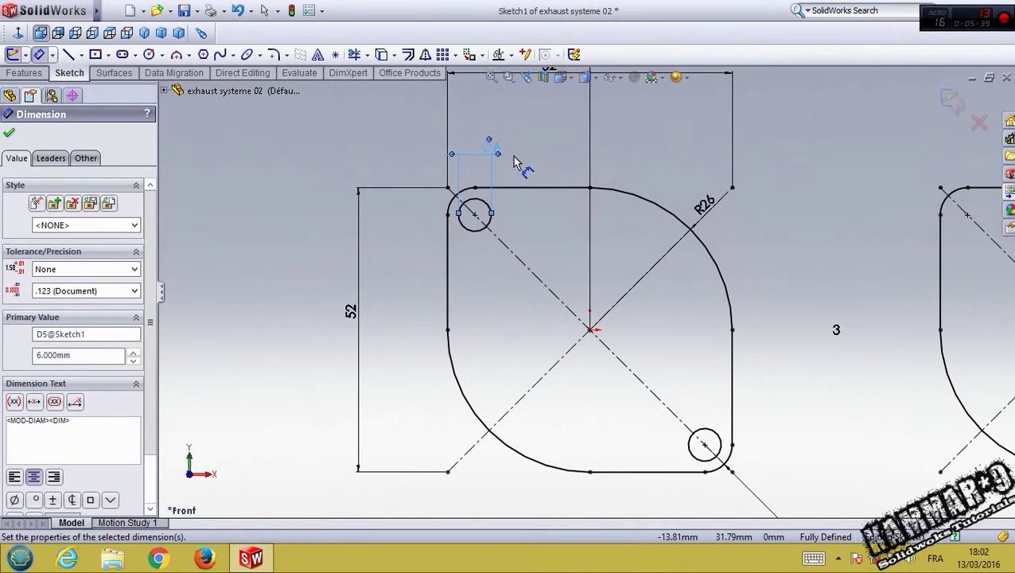
pyautogui.press('Escape')
pyautogui.scroll(-3, 485, 274)
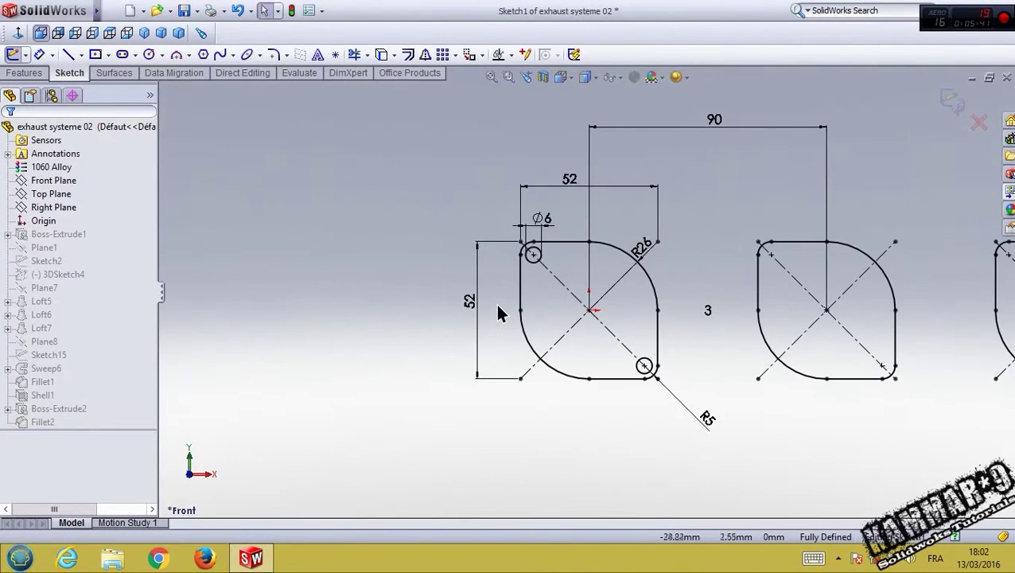
pyautogui.click(640, 374)
# - Linear-pattern both Ø6 holes into 3 instances at 90 mm spacing
pyautogui.keyDown('ctrl'); pyautogui.click(533, 256); pyautogui.keyUp('ctrl')
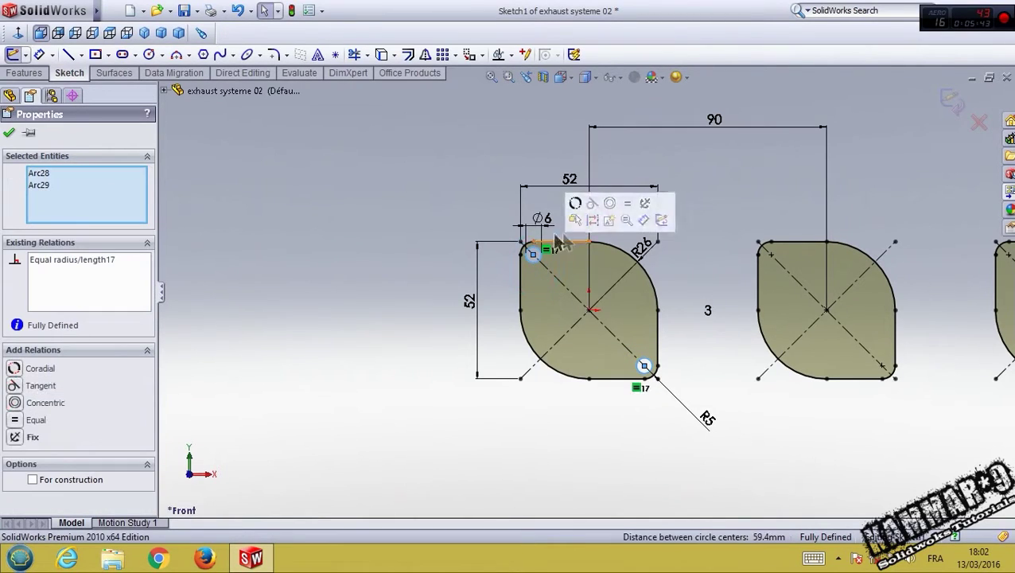
pyautogui.click(442, 54)
pyautogui.click(96, 193)
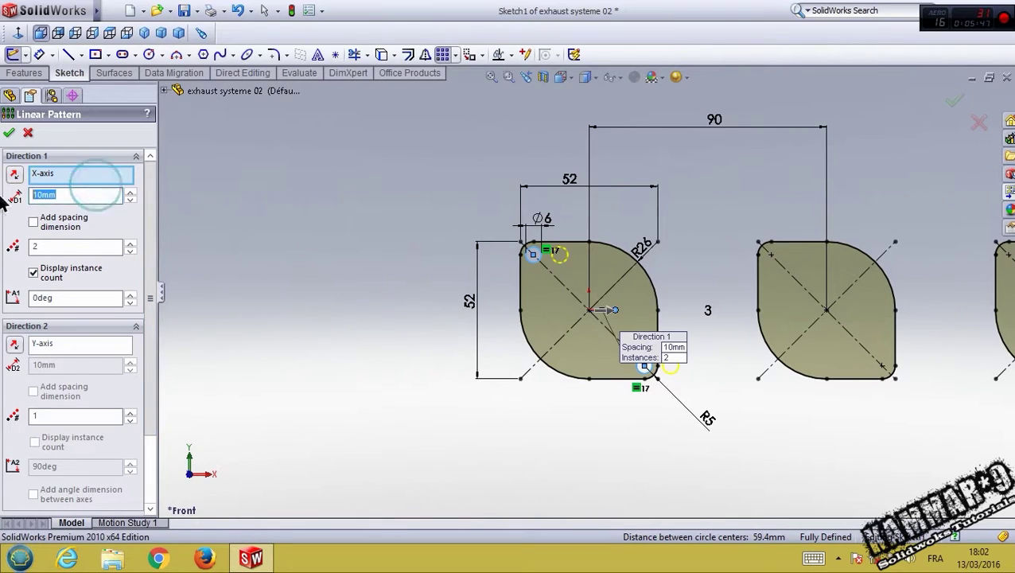
pyautogui.write('90')
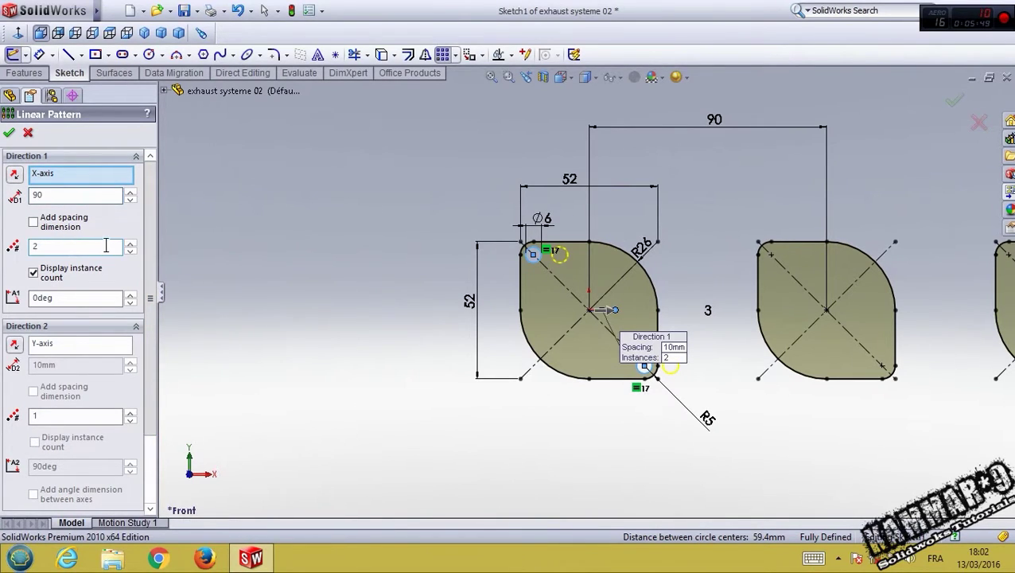
pyautogui.write('f')
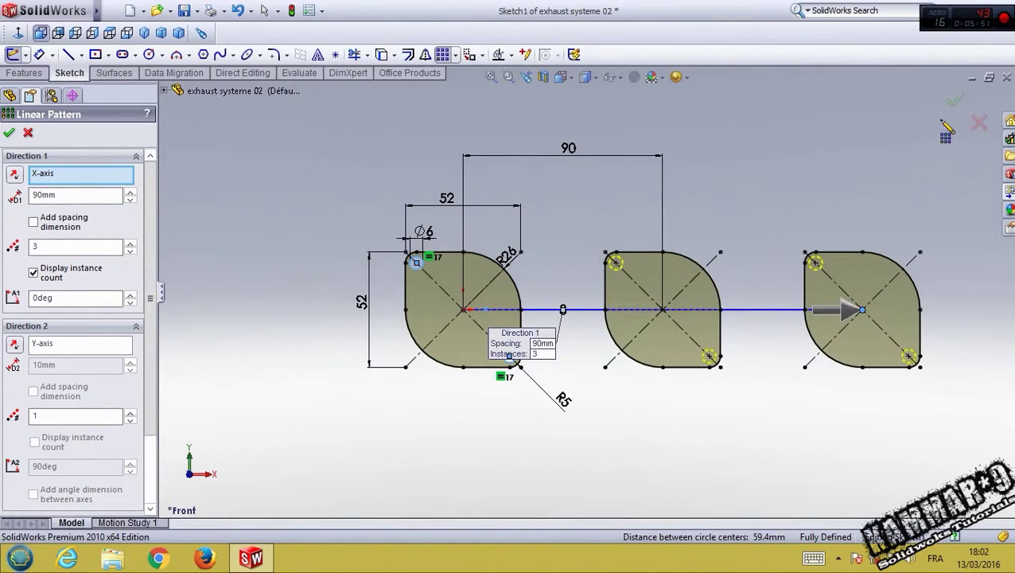
pyautogui.click(953, 102)
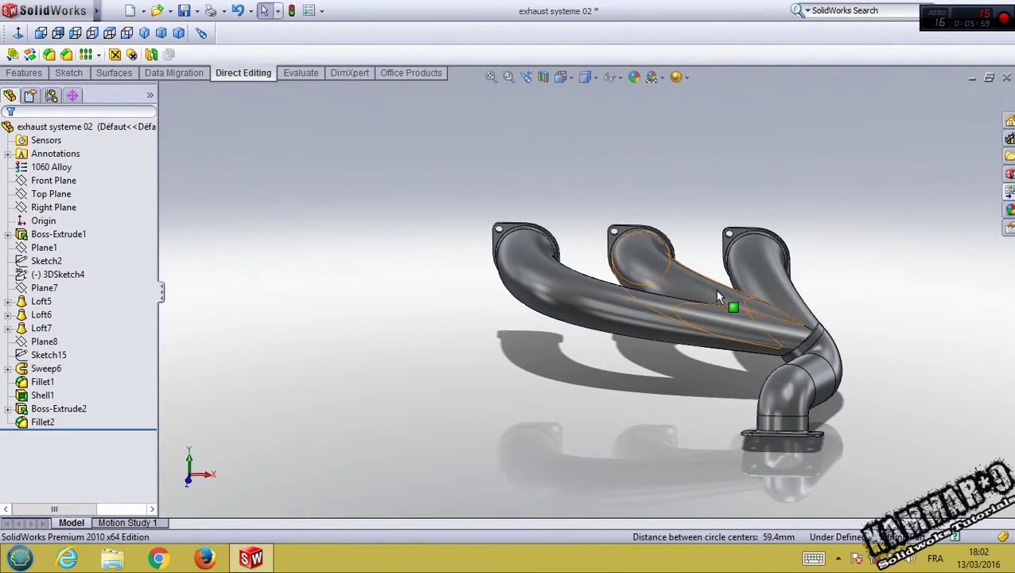
# - Exit the sketch and save the exhaust systeme 02 part
pyautogui.scroll(-2, 718, 298)
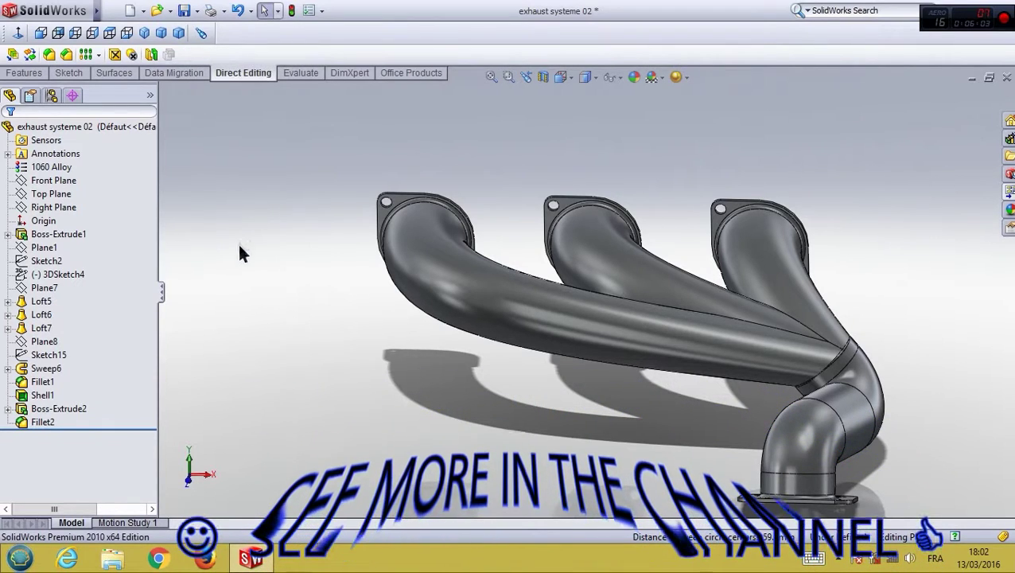
pyautogui.click(43, 383)
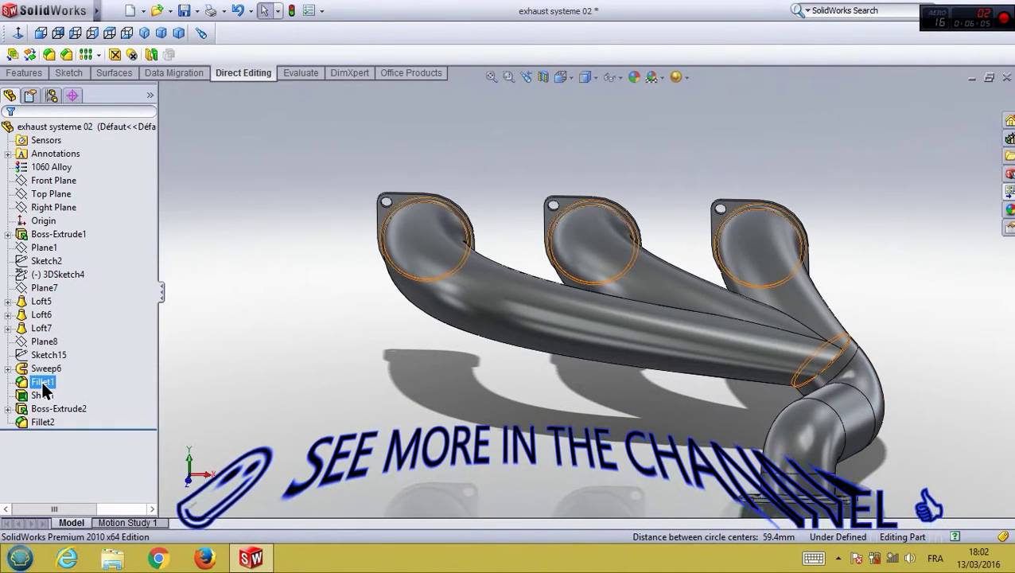
pyautogui.click(186, 12)
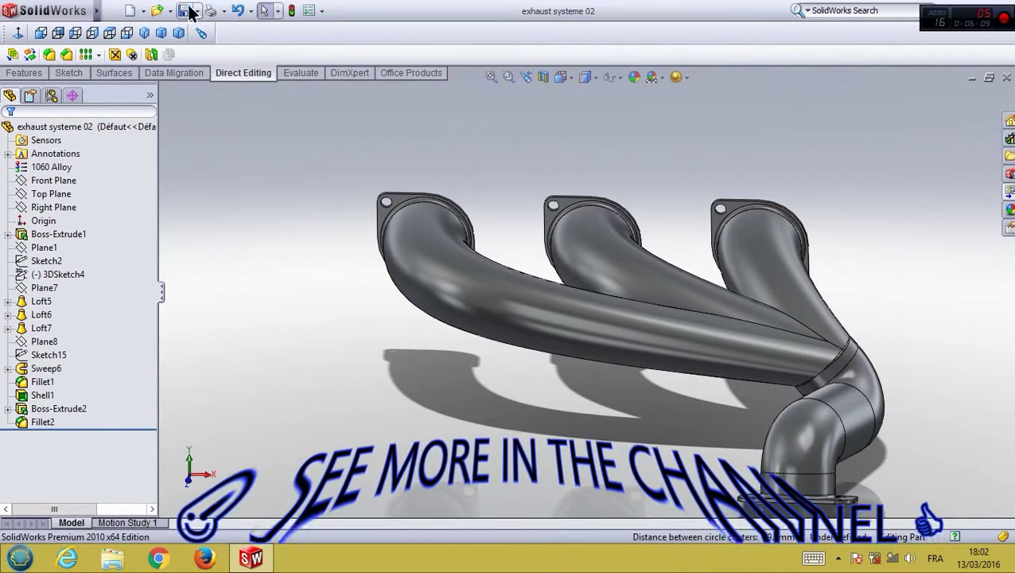
# - Close the part and insert exhaust systeme 02 into the V12 assembly beside the engine
pyautogui.click(1005, 78)
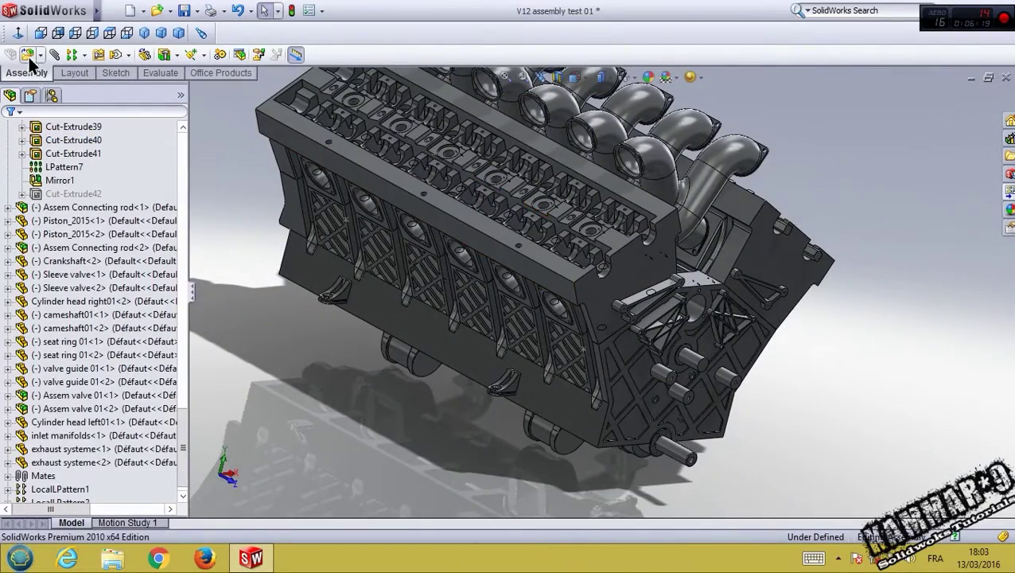
pyautogui.click(28, 55)
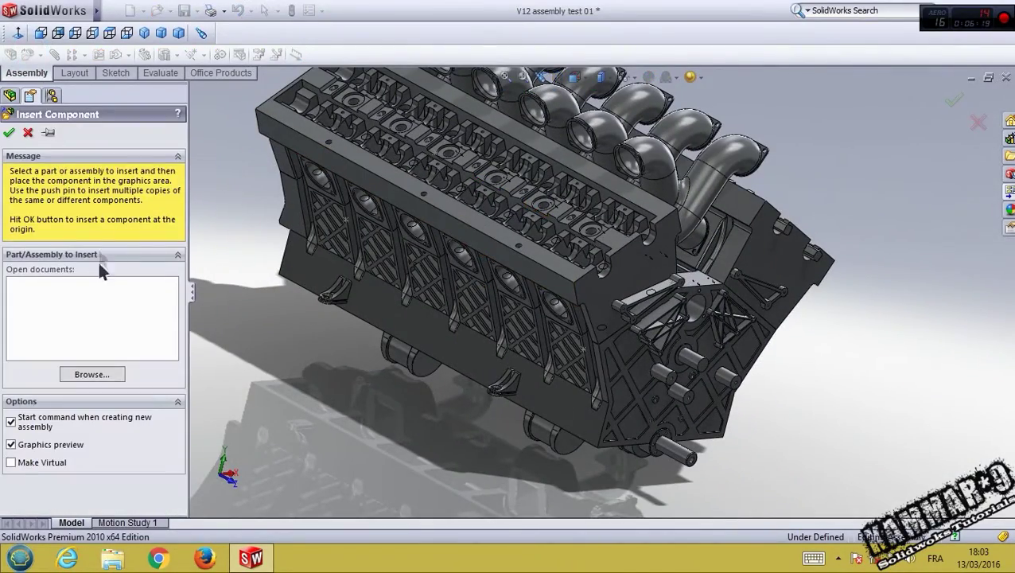
pyautogui.click(110, 371)
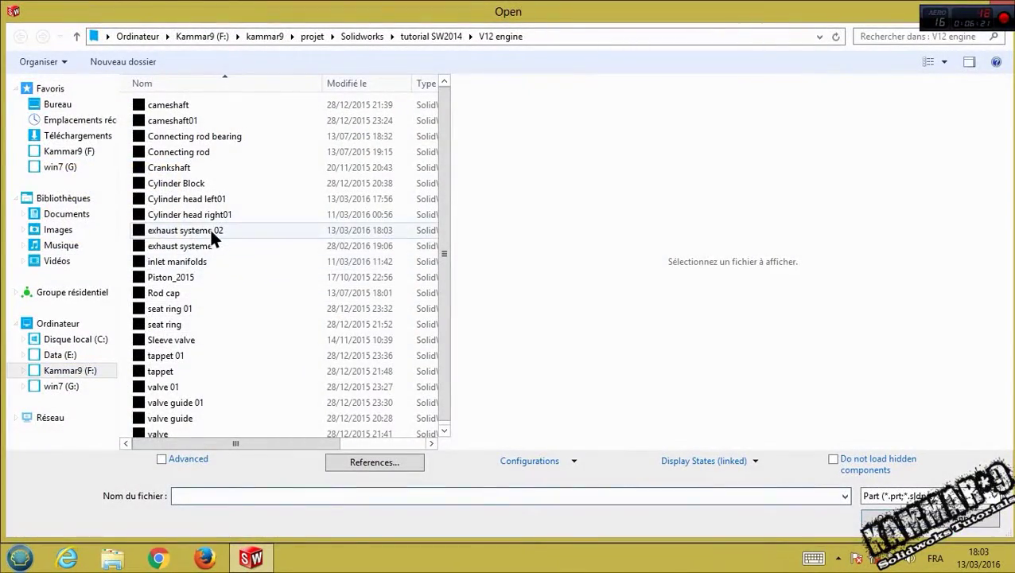
pyautogui.click(189, 230)
pyautogui.click(893, 519)
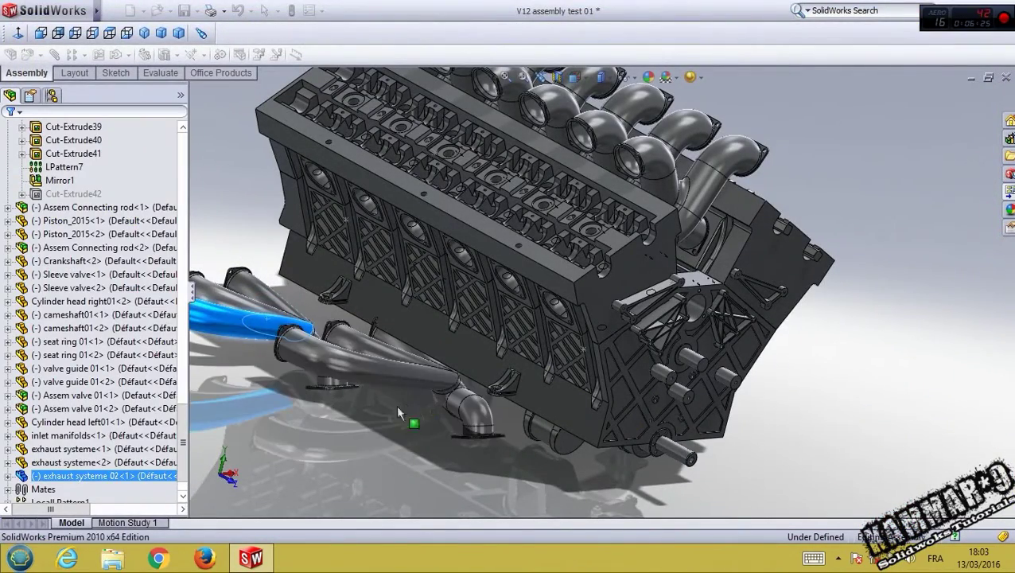
pyautogui.click(272, 312)
pyautogui.scroll(2, 272, 312)
pyautogui.scroll(-8, 342, 318)
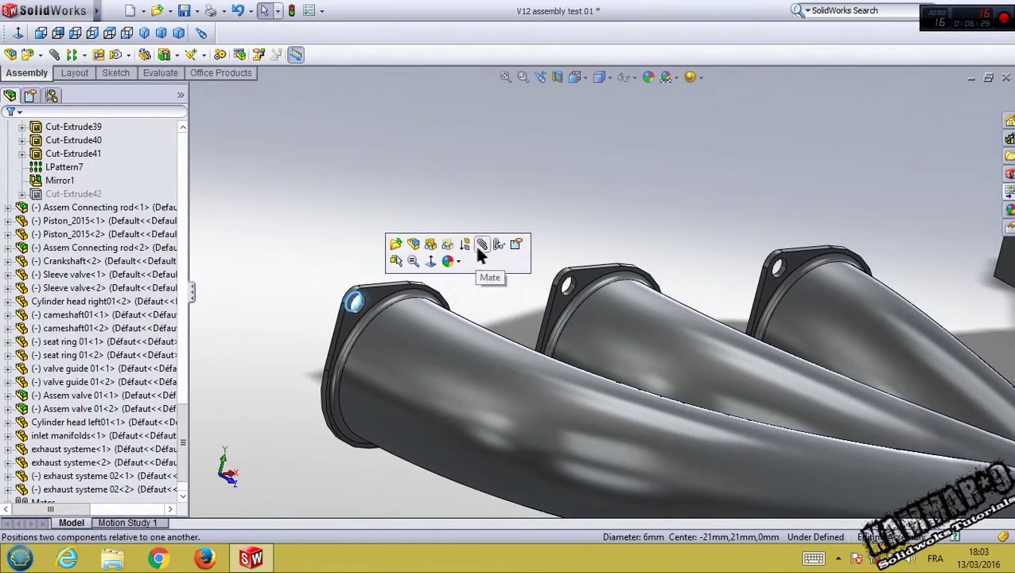
# - Mate the exhaust to Cylinder head left01's port with coincident and concentric mates
pyautogui.click(481, 247)
pyautogui.scroll(-5, 367, 295)
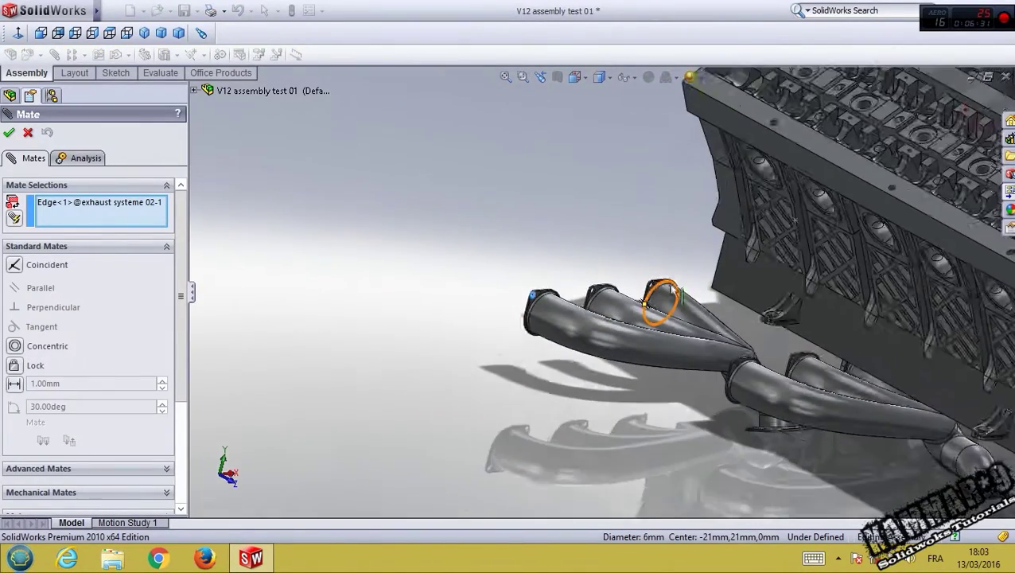
pyautogui.moveTo(675, 296); pyautogui.dragTo(730, 235, button='middle')
pyautogui.scroll(-5, 716, 199)
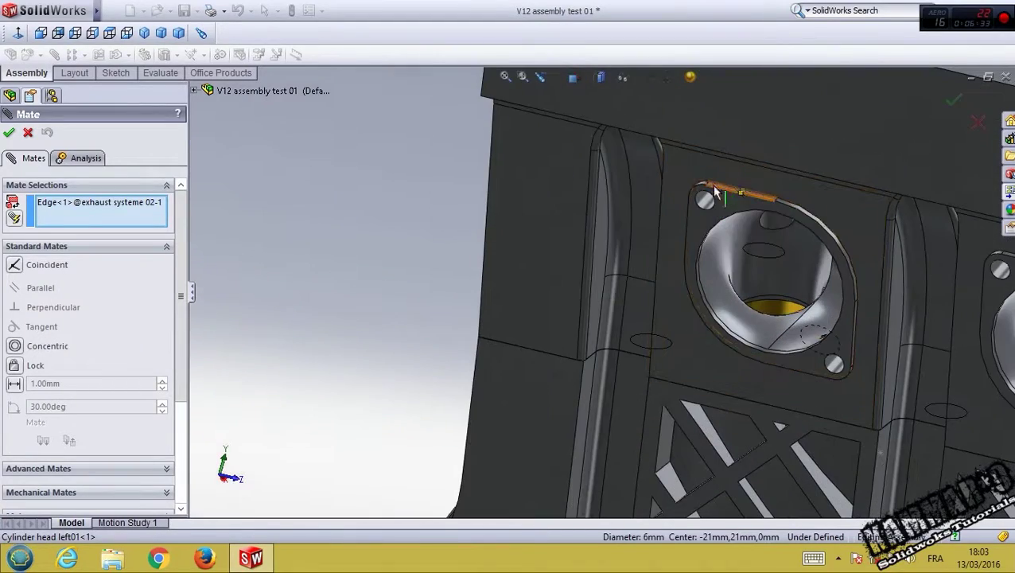
pyautogui.click(715, 204)
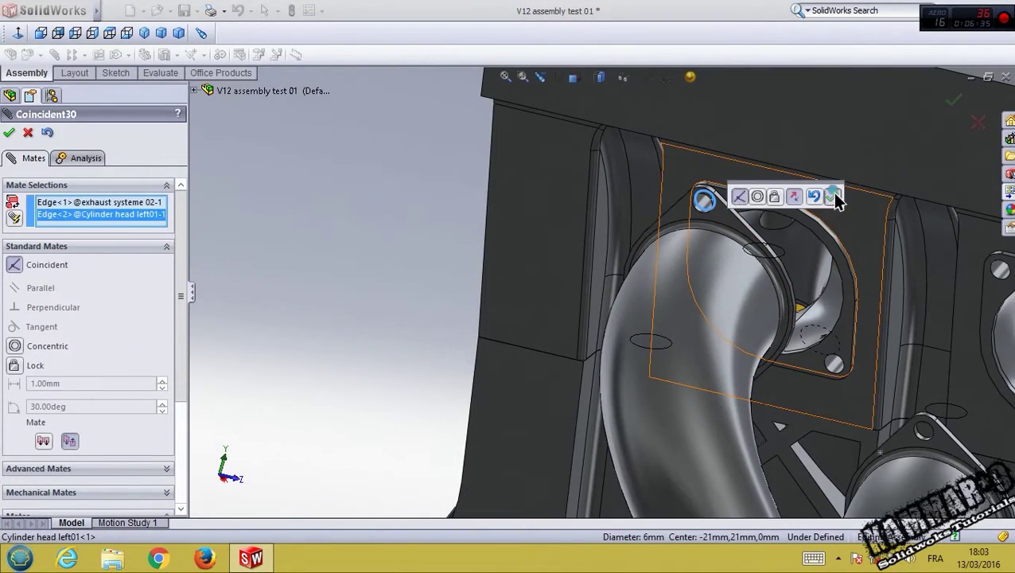
pyautogui.click(832, 196)
pyautogui.moveTo(832, 196); pyautogui.dragTo(816, 362, button='middle')
pyautogui.click(700, 362)
pyautogui.moveTo(700, 362); pyautogui.dragTo(674, 457, button='middle')
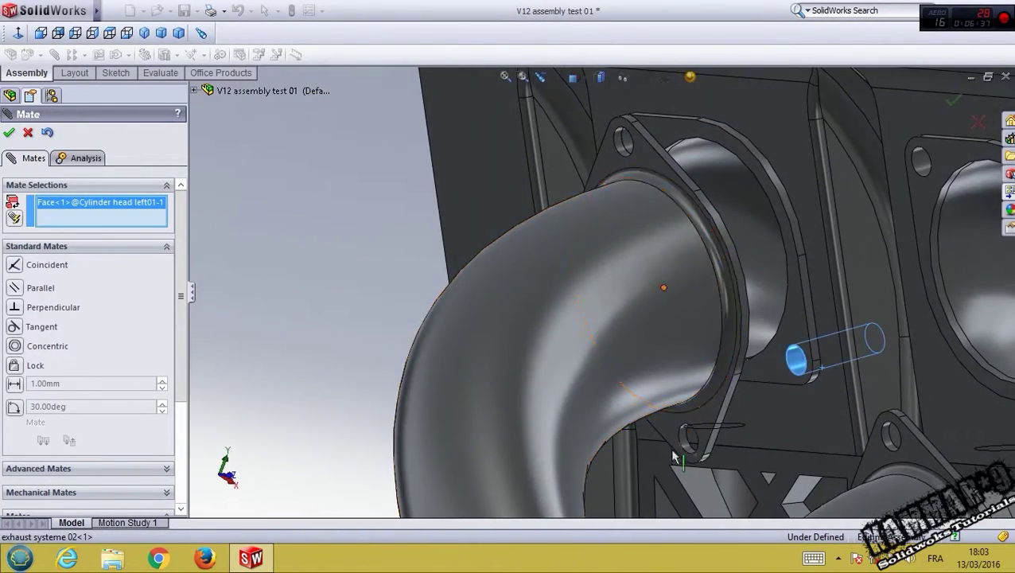
pyautogui.click(685, 435)
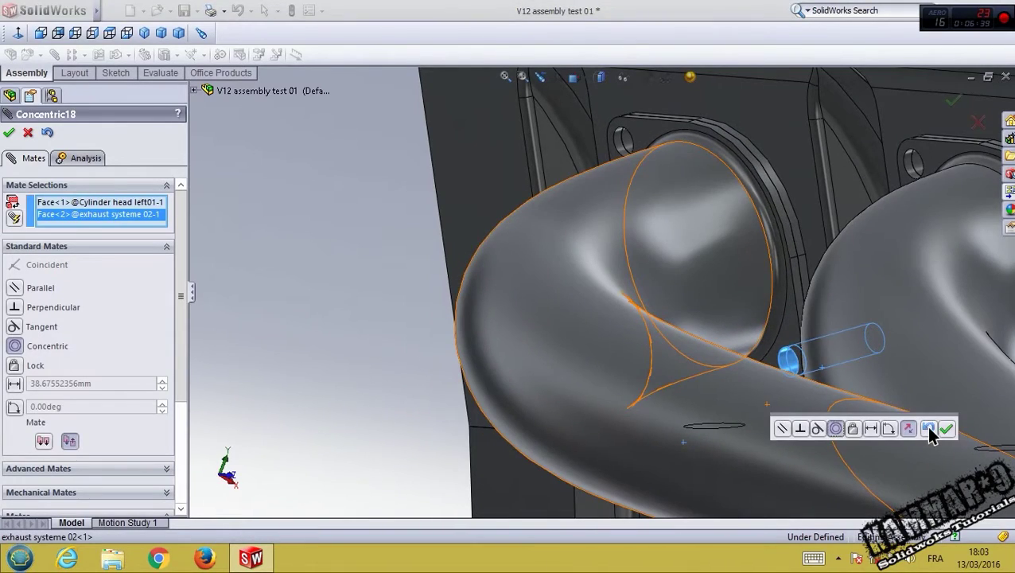
pyautogui.scroll(5, 613, 316)
pyautogui.scroll(5, 576, 340)
# - Mate the second exhaust copy coincident with a bolt-hole edge on the left cylinder head
pyautogui.moveTo(576, 340); pyautogui.dragTo(593, 369, button='middle')
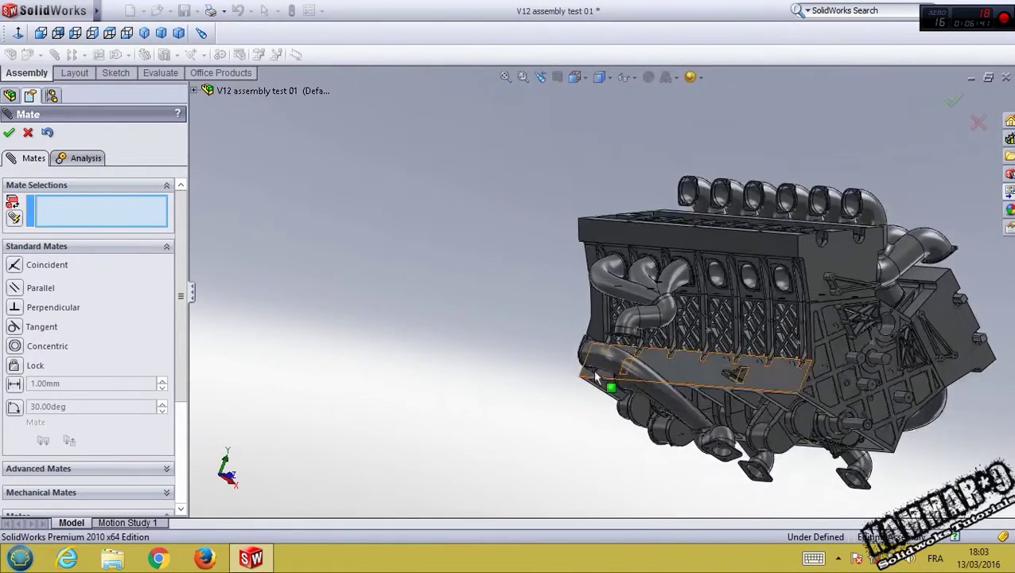
pyautogui.scroll(-8, 603, 321)
pyautogui.scroll(-3, 603, 321)
pyautogui.scroll(-3, 580, 312)
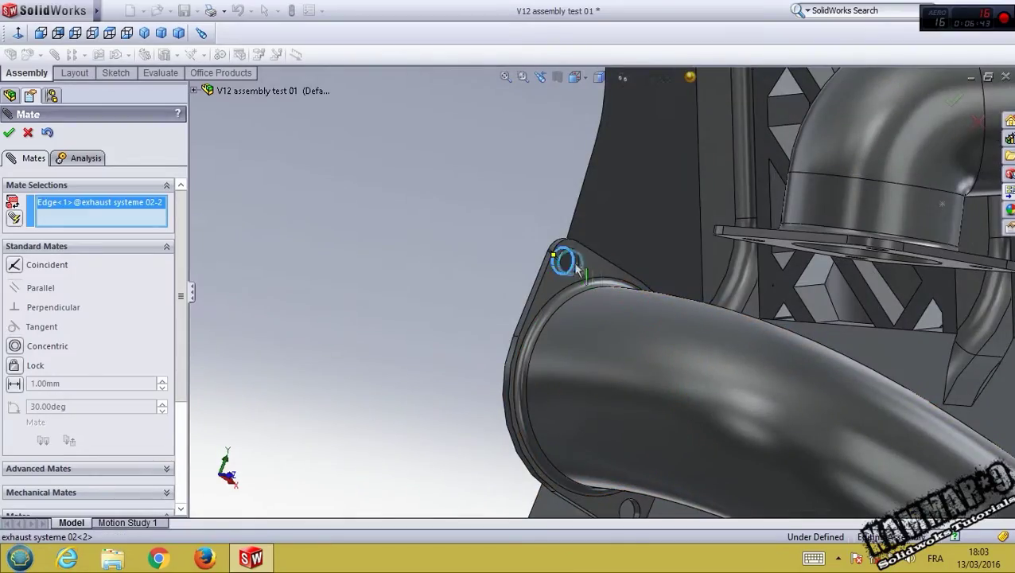
pyautogui.scroll(3, 576, 269)
pyautogui.scroll(2, 705, 238)
pyautogui.scroll(2, 802, 217)
pyautogui.scroll(2, 802, 217)
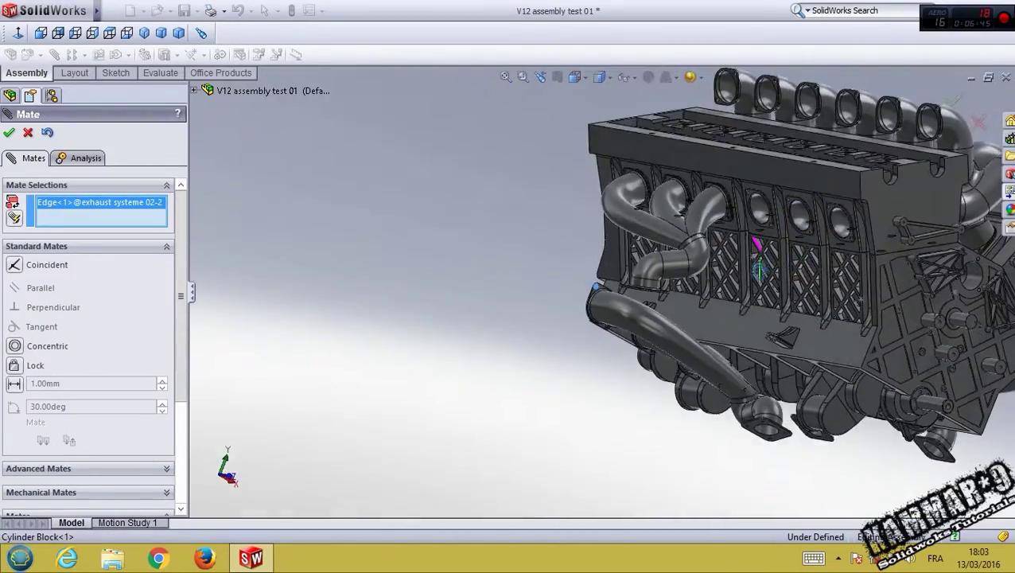
pyautogui.moveTo(758, 248); pyautogui.dragTo(720, 219, button='middle')
pyautogui.scroll(-3, 720, 219)
pyautogui.scroll(-3, 716, 214)
pyautogui.scroll(-2, 715, 211)
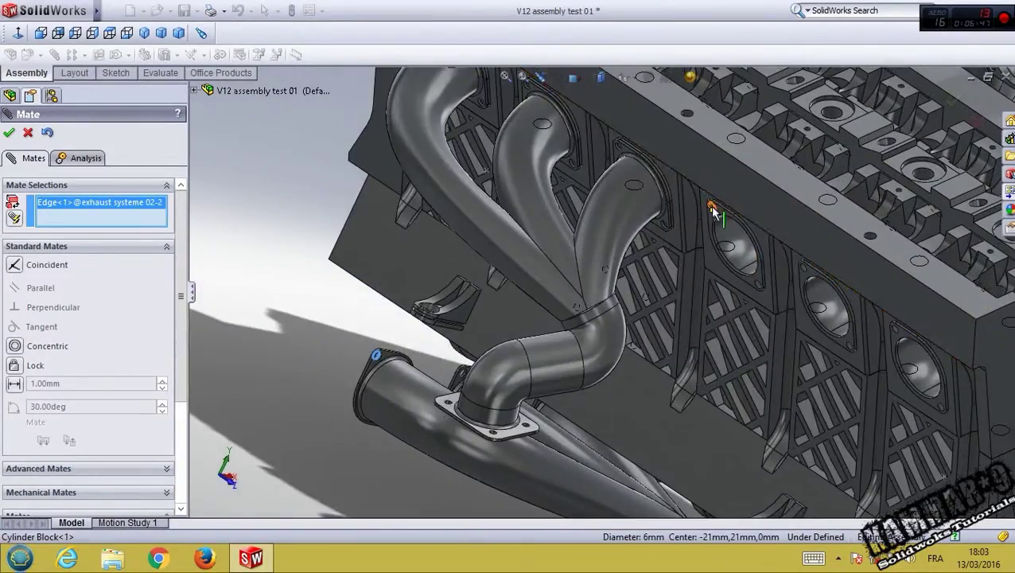
pyautogui.click(713, 211)
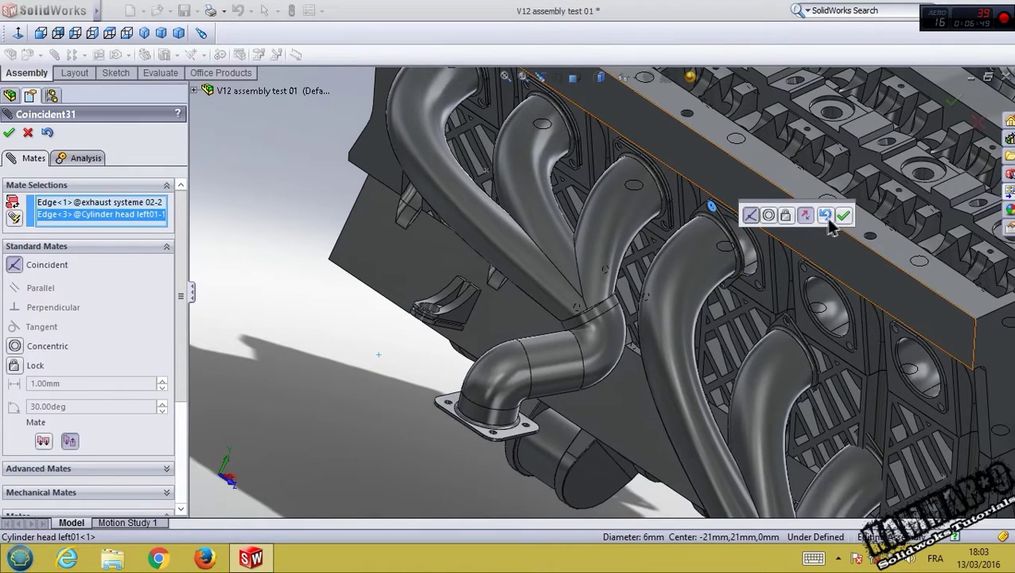
pyautogui.click(844, 215)
# - Make the second exhaust pipe face concentric with its head port, flipping alignment to face it
pyautogui.scroll(-3, 706, 302)
pyautogui.scroll(-3, 684, 299)
pyautogui.scroll(-3, 607, 302)
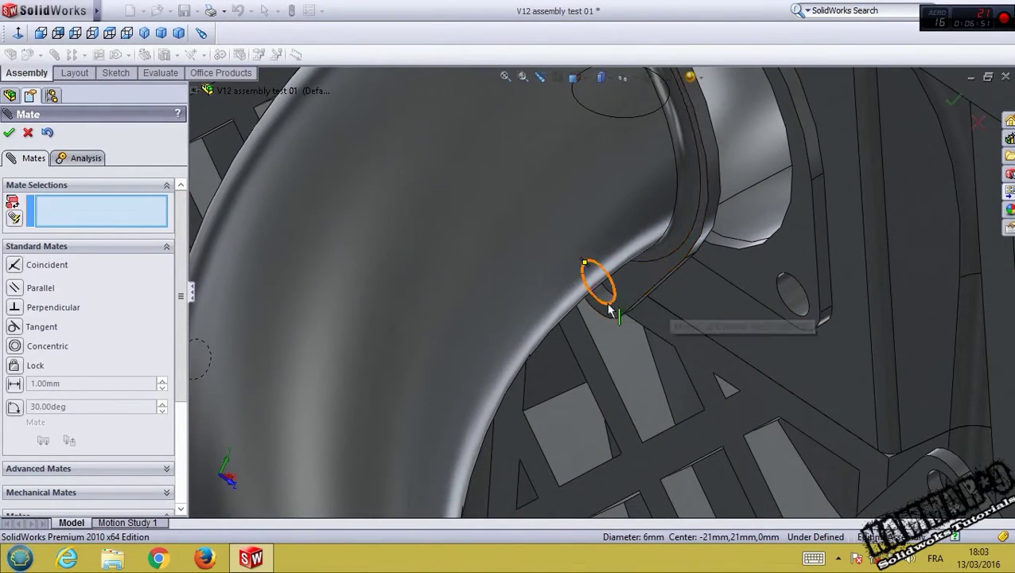
pyautogui.click(608, 313)
pyautogui.click(788, 305)
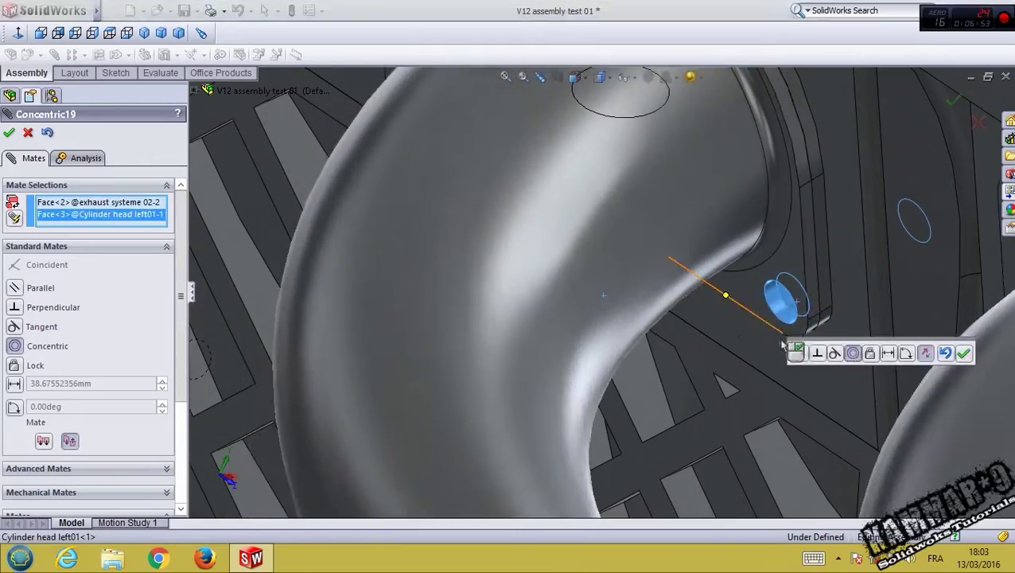
pyautogui.click(946, 354)
# - Orbit and zoom around the block to check the fitted second manifold
pyautogui.scroll(5, 615, 314)
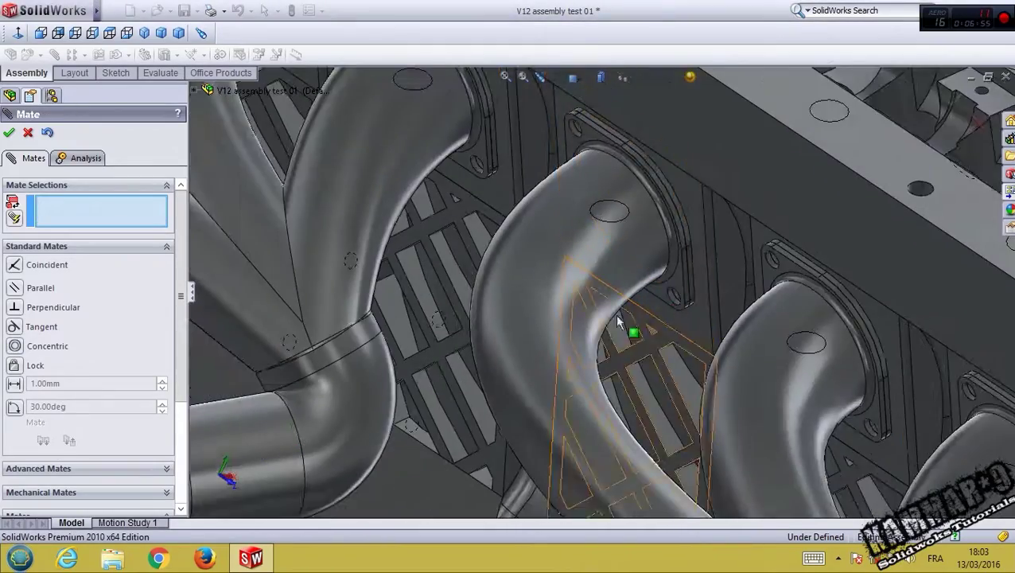
pyautogui.scroll(3, 615, 315)
pyautogui.moveTo(615, 315); pyautogui.dragTo(610, 277, button='middle')
pyautogui.scroll(-3, 609, 277)
pyautogui.scroll(2, 609, 277)
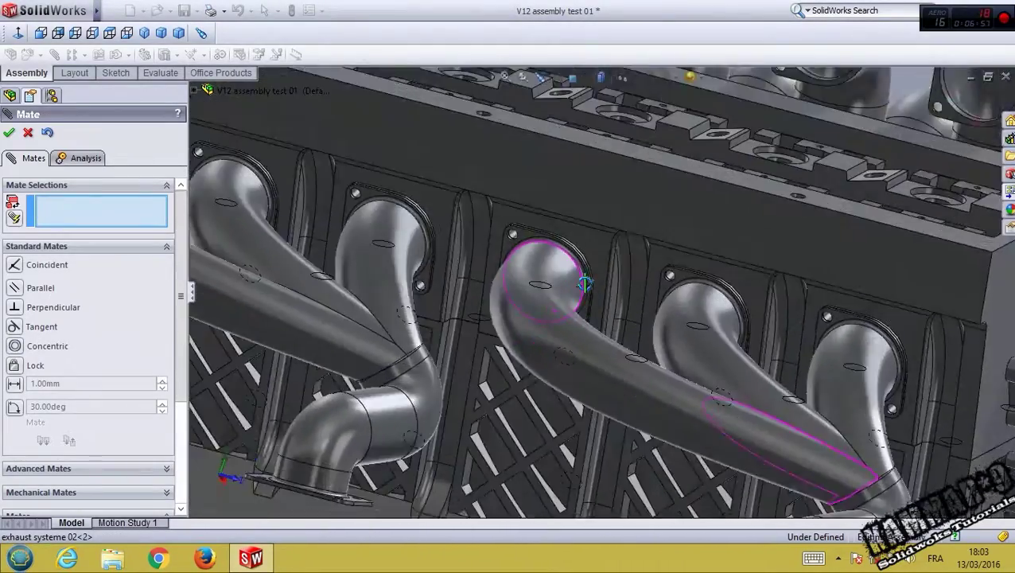
pyautogui.scroll(2, 571, 298)
pyautogui.scroll(2, 571, 298)
pyautogui.scroll(-2, 559, 310)
pyautogui.moveTo(558, 311); pyautogui.dragTo(544, 325, button='middle')
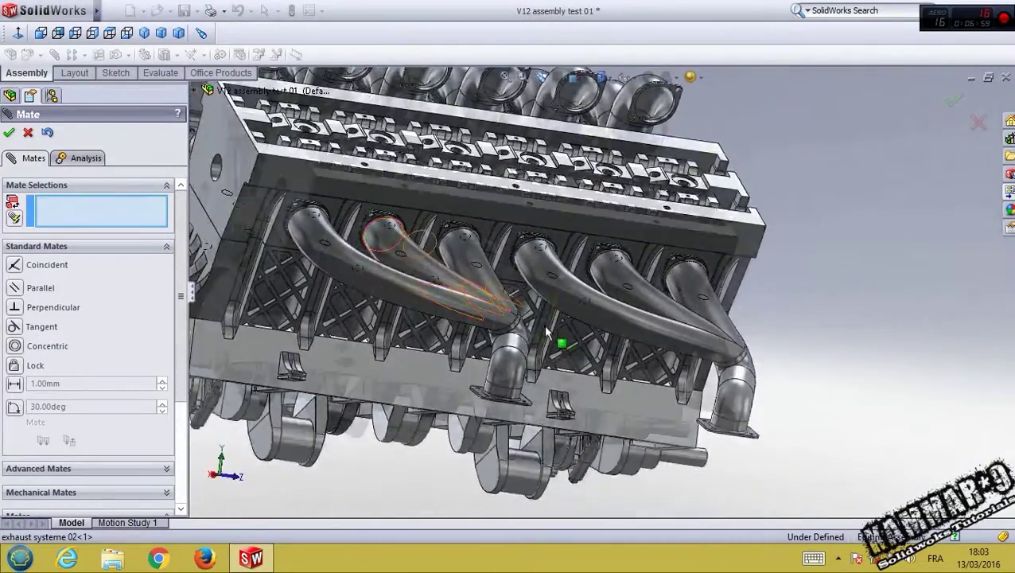
pyautogui.scroll(2, 544, 325)
pyautogui.scroll(2, 564, 199)
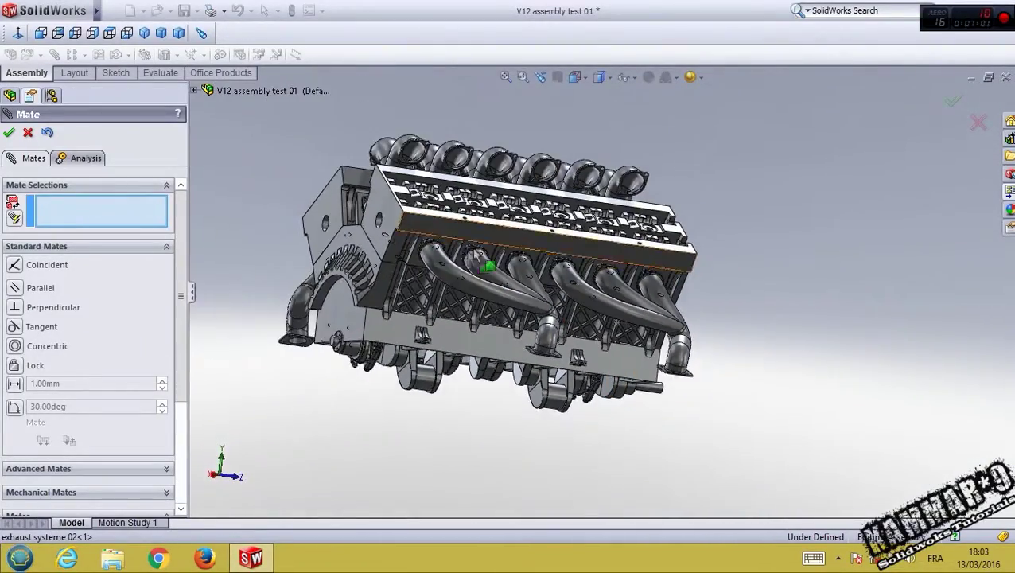
pyautogui.moveTo(563, 199); pyautogui.dragTo(510, 263, button='middle')
pyautogui.scroll(-1, 509, 263)
# - Close the Mate PropertyManager and orbit around the finished engine
pyautogui.click(8, 133)
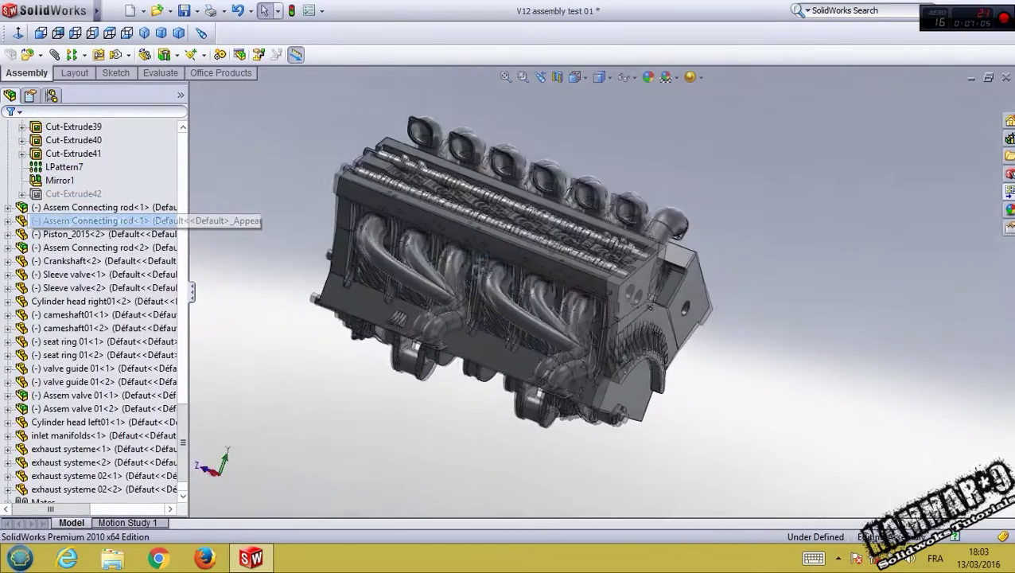
pyautogui.moveTo(385, 215)
pyautogui.mouseDown(button='middle')
pyautogui.moveTo(478, 239)
pyautogui.moveTo(404, 316)
pyautogui.mouseUp(button='middle')
pyautogui.click(477, 239)
pyautogui.scroll(-3, 475, 205)
pyautogui.scroll(-2, 772, 366)
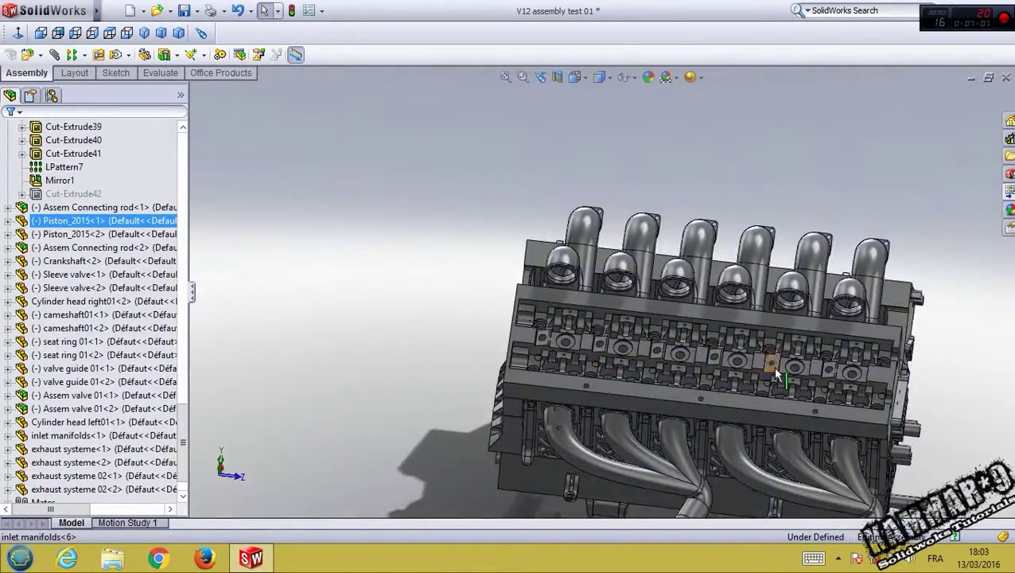
pyautogui.scroll(-2, 773, 366)
# - Review the complete V12 from a top-angled view, zooming in and out
pyautogui.moveTo(807, 397)
pyautogui.mouseDown(button='middle')
pyautogui.moveTo(732, 398)
pyautogui.moveTo(716, 382)
pyautogui.mouseUp(button='middle')
pyautogui.scroll(2, 768, 402)
pyautogui.scroll(3, 768, 402)
pyautogui.scroll(-4, 716, 382)
pyautogui.scroll(3, 796, 382)
pyautogui.moveTo(796, 382)
pyautogui.mouseDown(button='middle')
pyautogui.moveTo(838, 368)
pyautogui.moveTo(777, 272)
pyautogui.mouseUp(button='middle')
pyautogui.scroll(-2, 838, 367)
pyautogui.scroll(-2, 838, 368)
pyautogui.scroll(-2, 778, 274)
pyautogui.scroll(3, 747, 293)
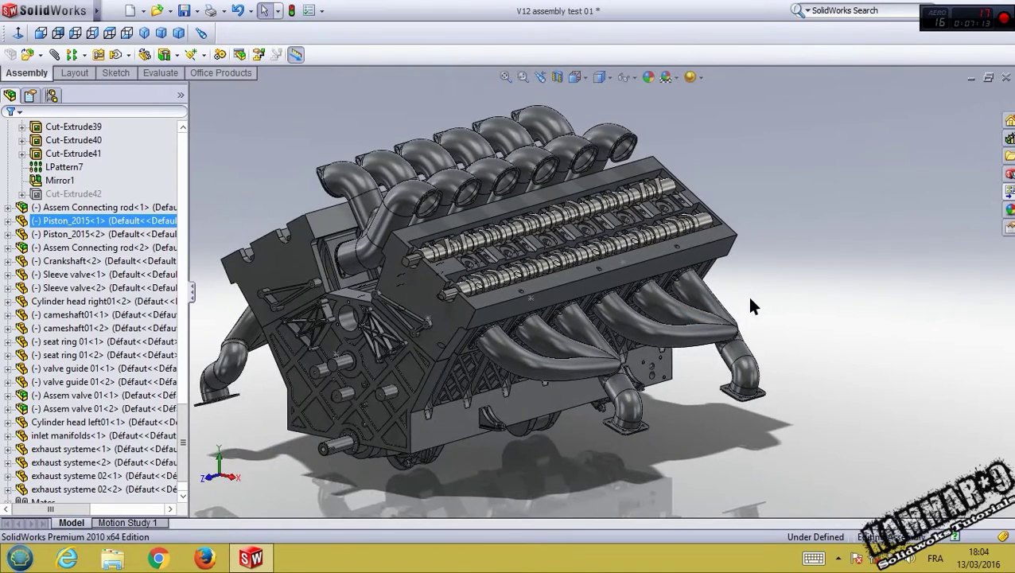
pyautogui.scroll(1, 408, 294)
pyautogui.scroll(-2, 359, 227)
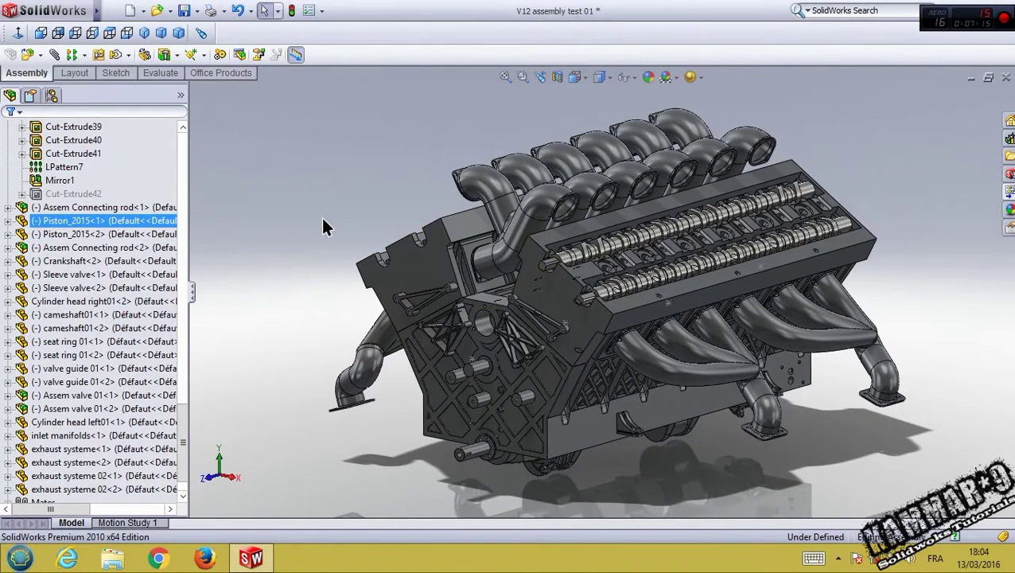